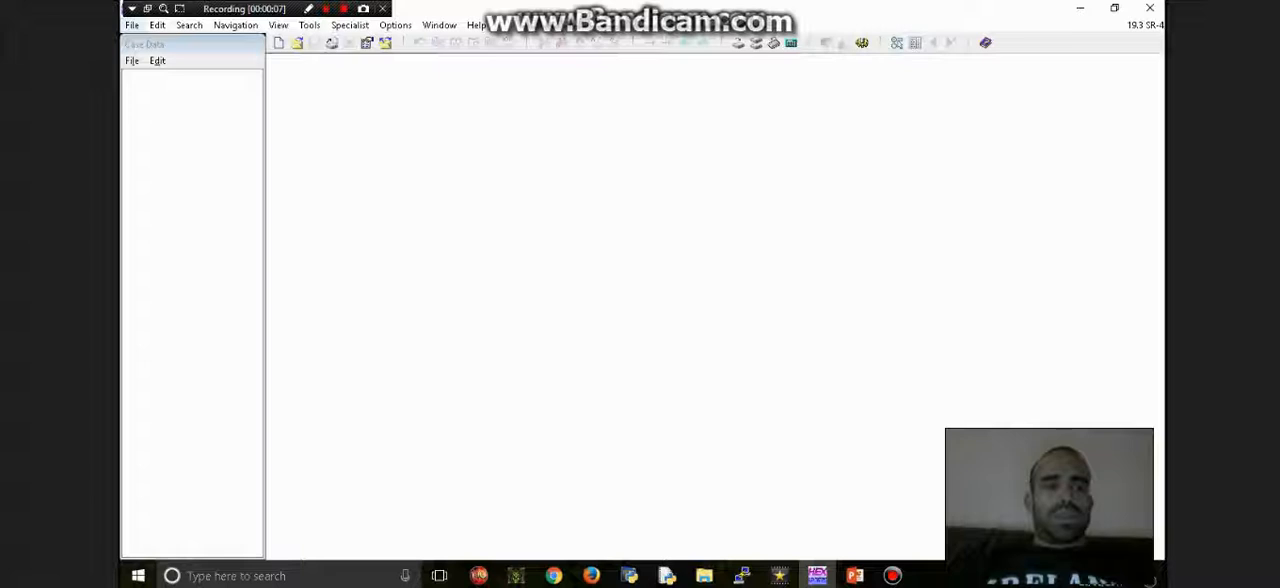
- Open the file student number.txt from the 13CABS (E:) drive
click(132, 25)
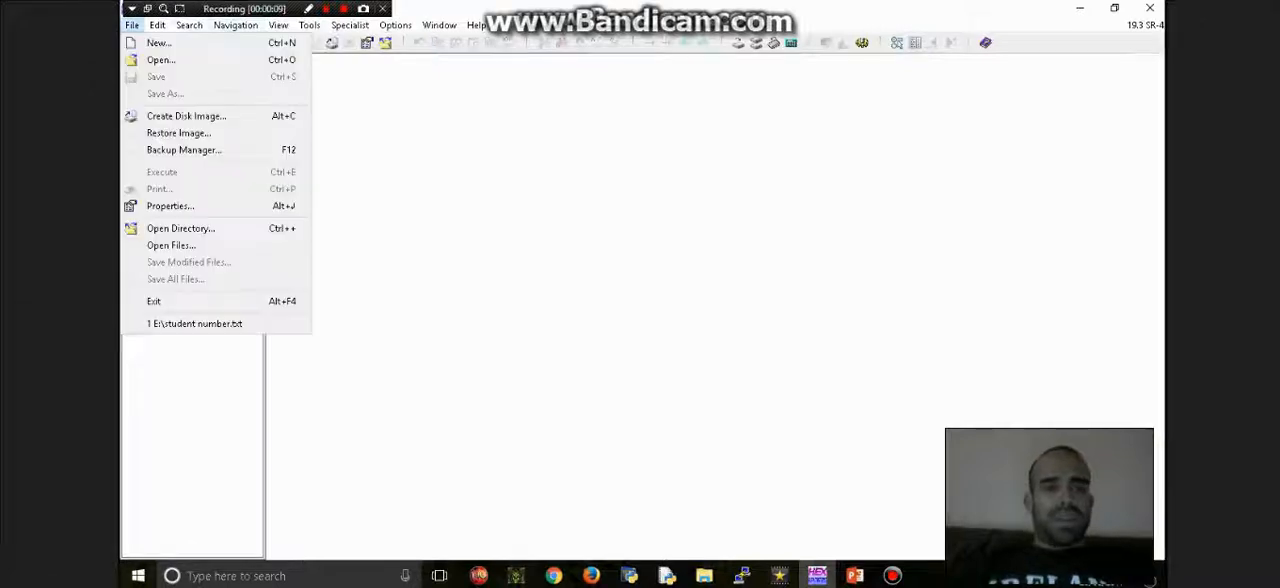
click(161, 60)
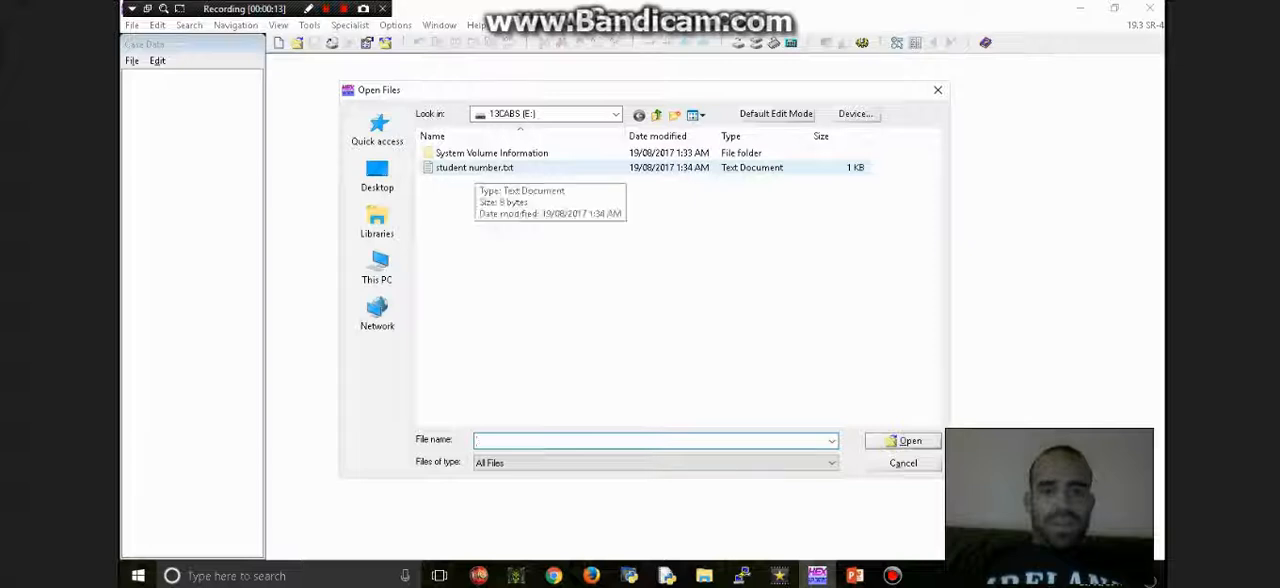
click(475, 168)
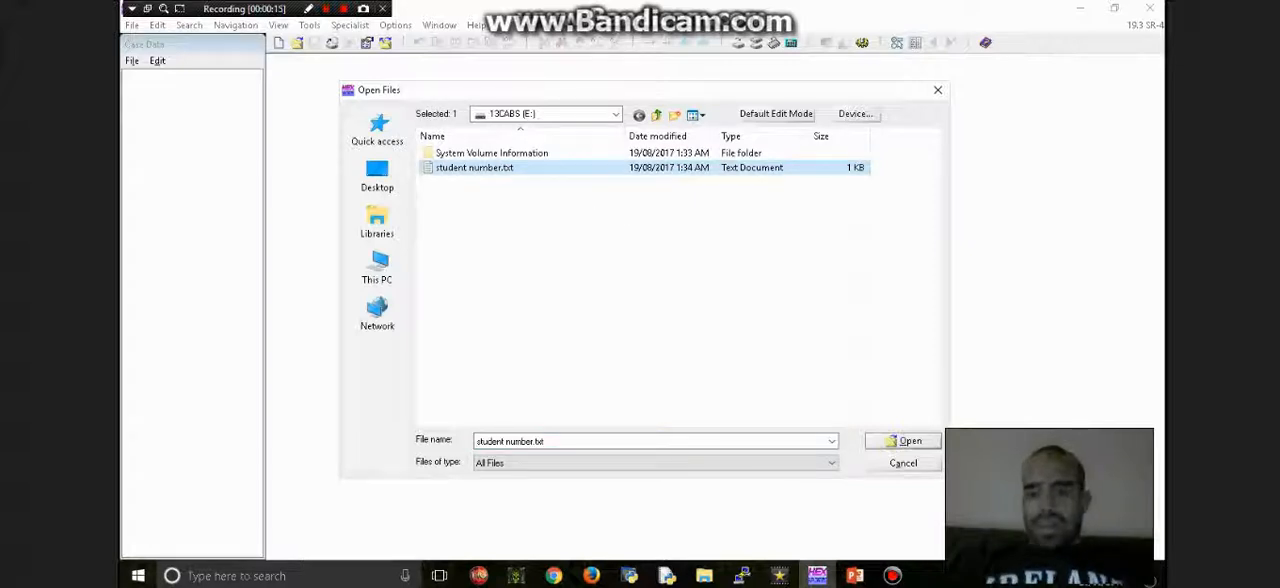
click(893, 443)
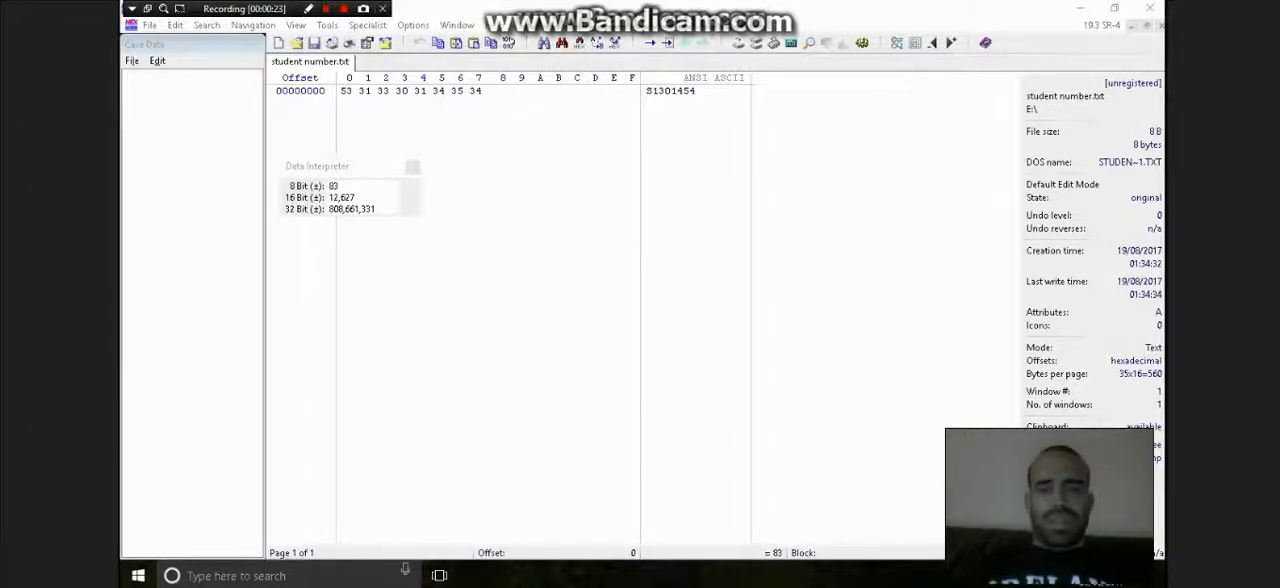
- Insert 20 zero bytes at the start of the file and overwrite the first ones with the student's first name and initial
click(175, 25)
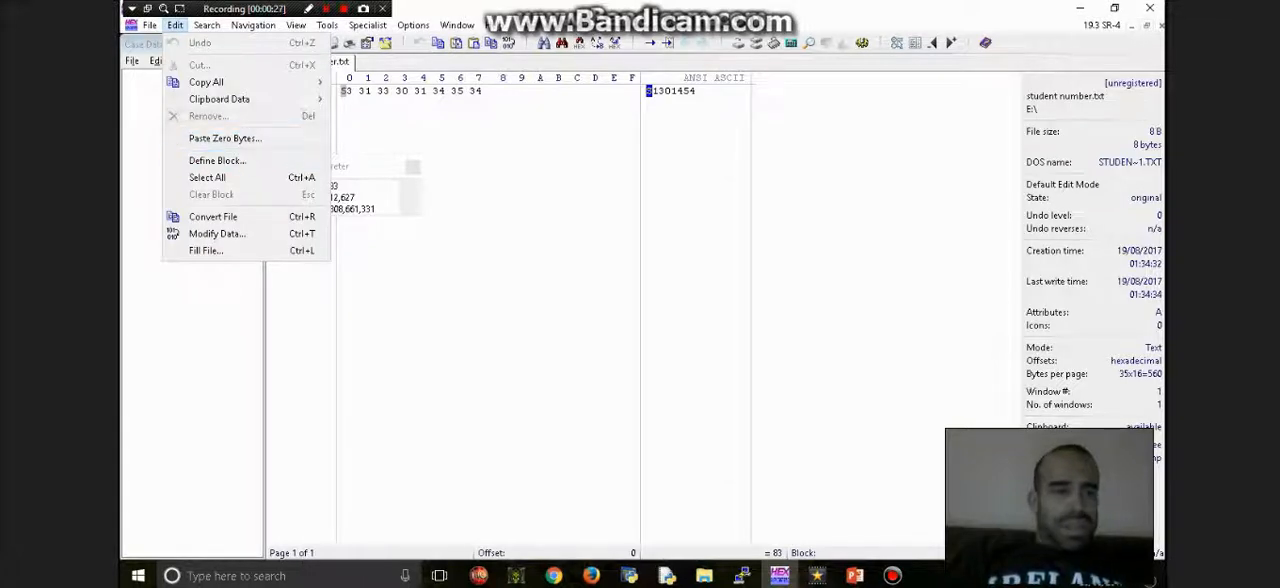
click(225, 139)
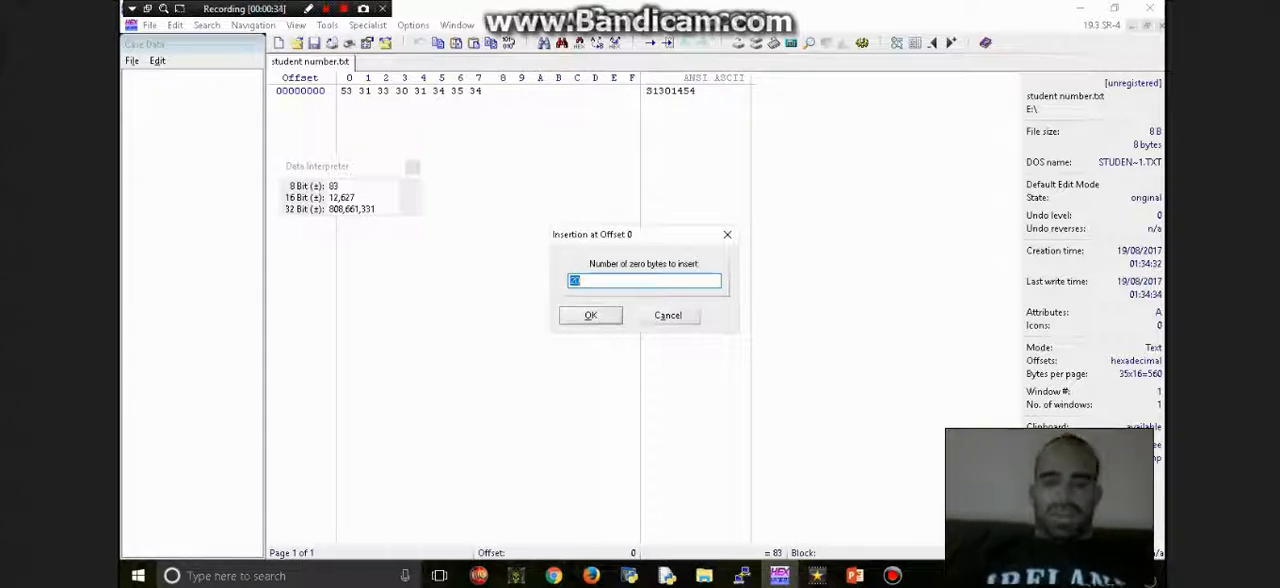
key(Return)
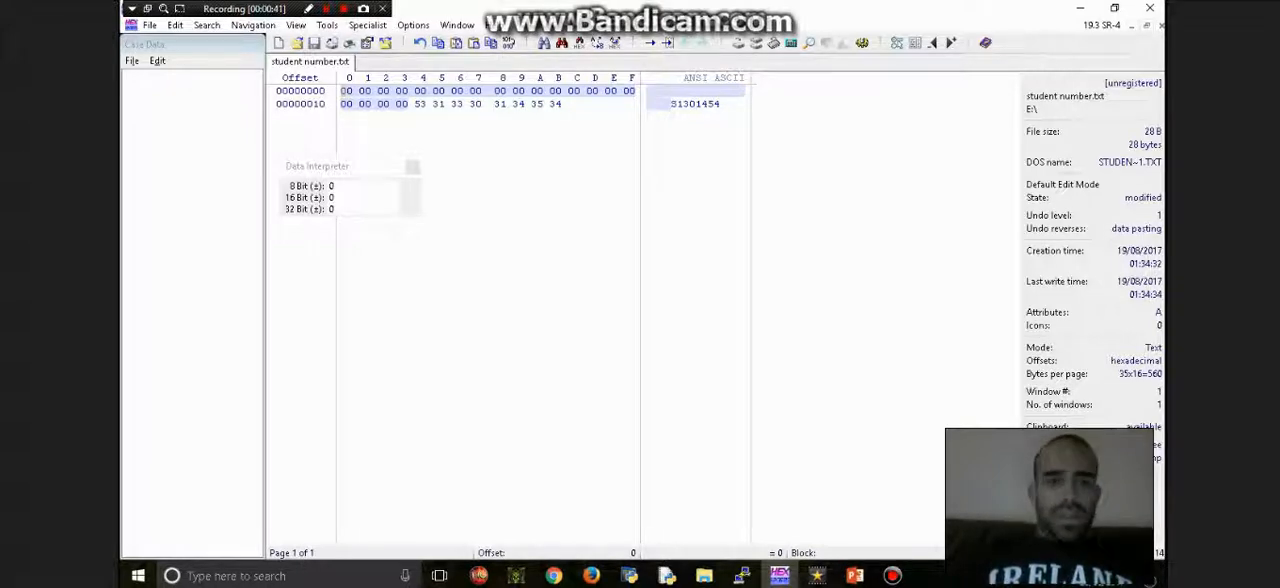
text(Julio G.)
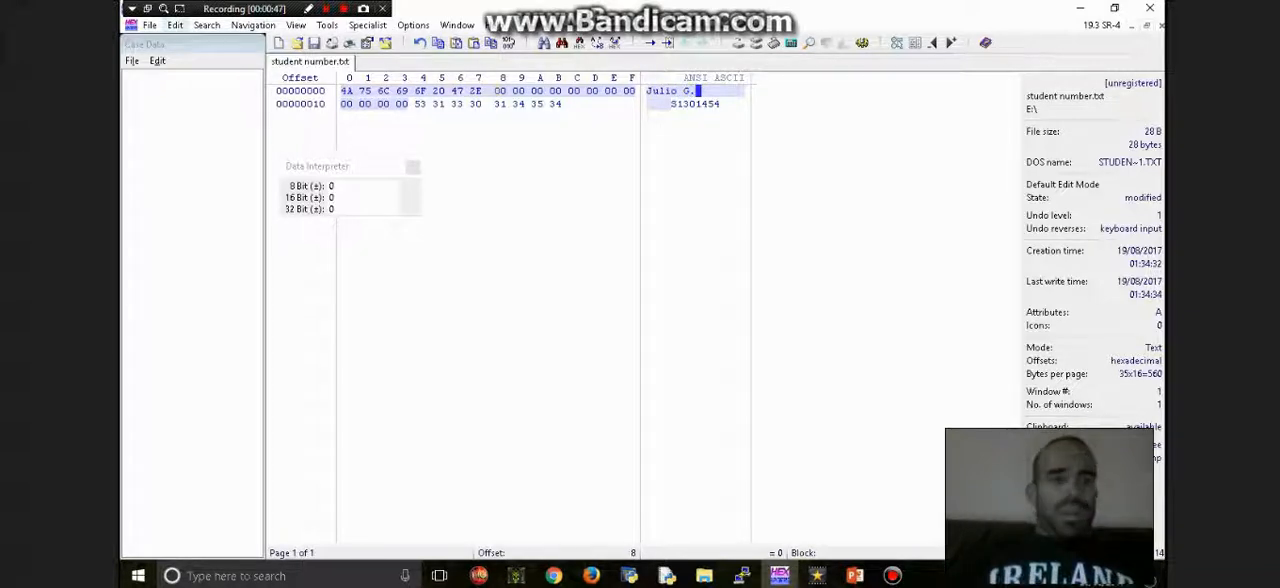
- Save the modified file under the new name "name and student N.txt" on the 13CABS (E:) drive
click(149, 25)
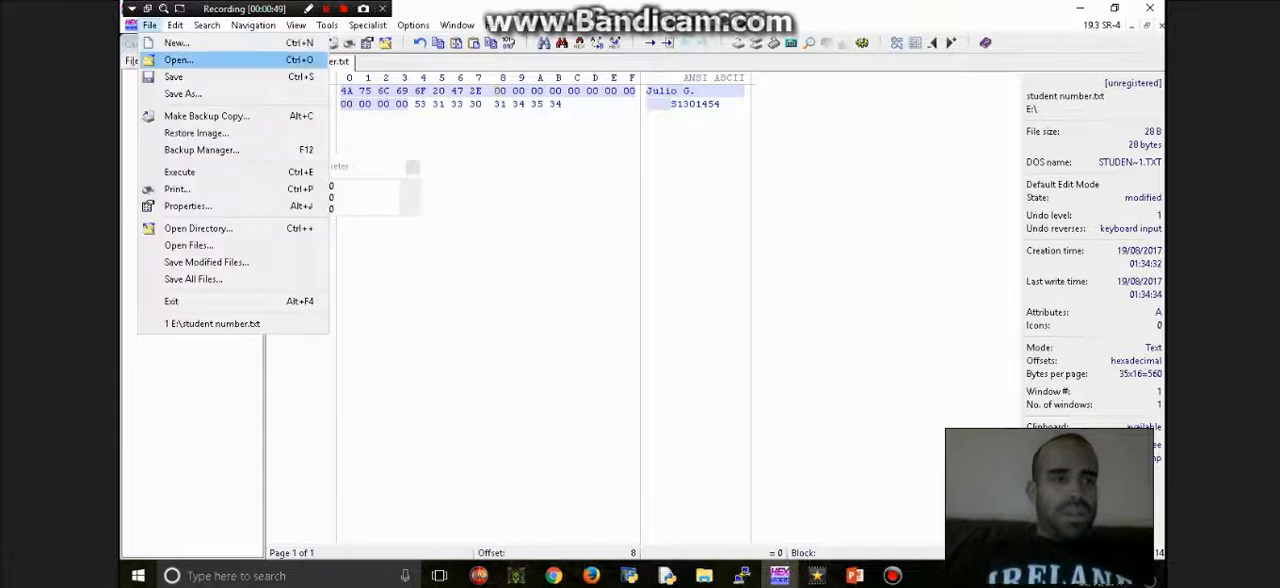
click(183, 93)
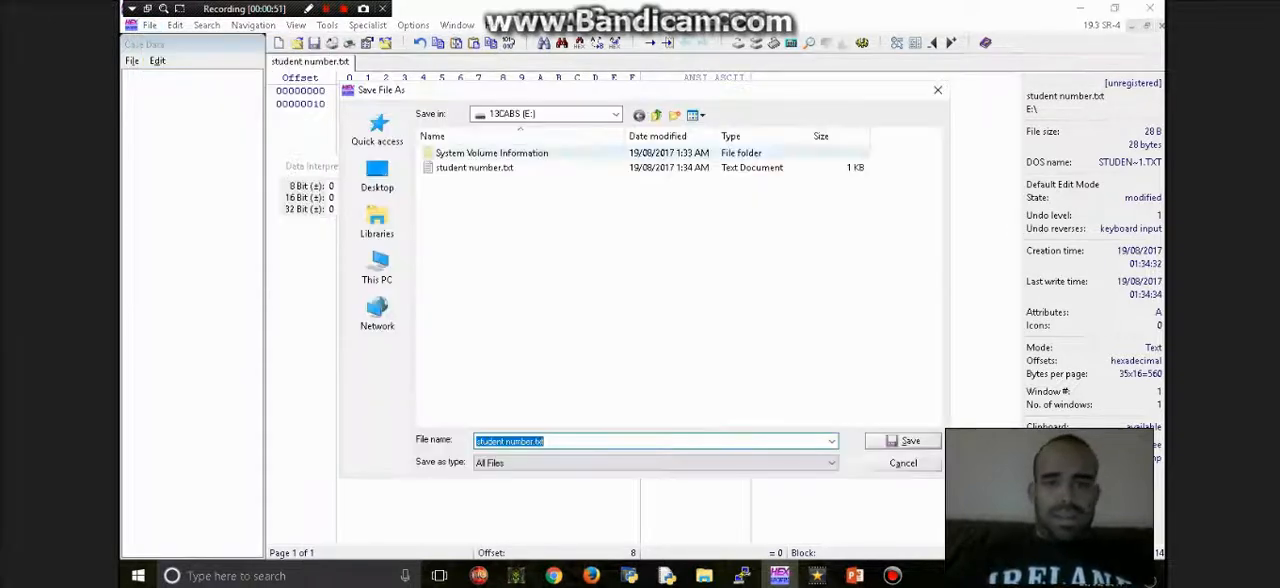
click(507, 441)
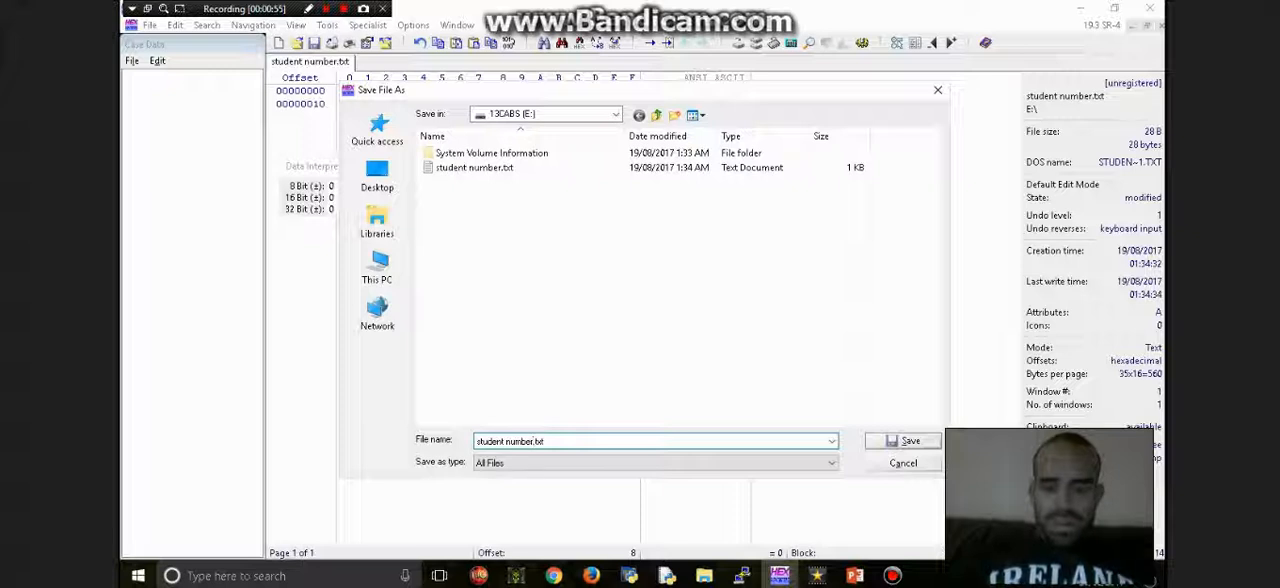
key(BackSpace)
key(BackSpace)
key(BackSpace)
key(BackSpace)
key(BackSpace)
key(BackSpace)
key(BackSpace)
key(BackSpace)
key(BackSpace)
key(BackSpace)
key(BackSpace)
key(BackSpace)
key(BackSpace)
key(BackSpace)
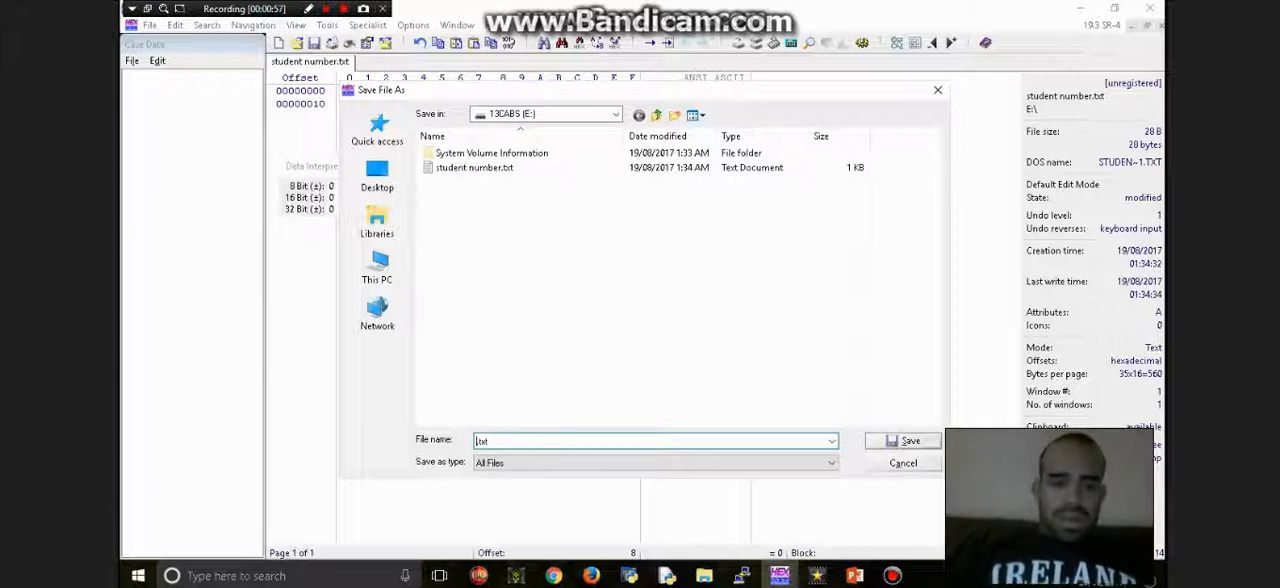
text(name and s)
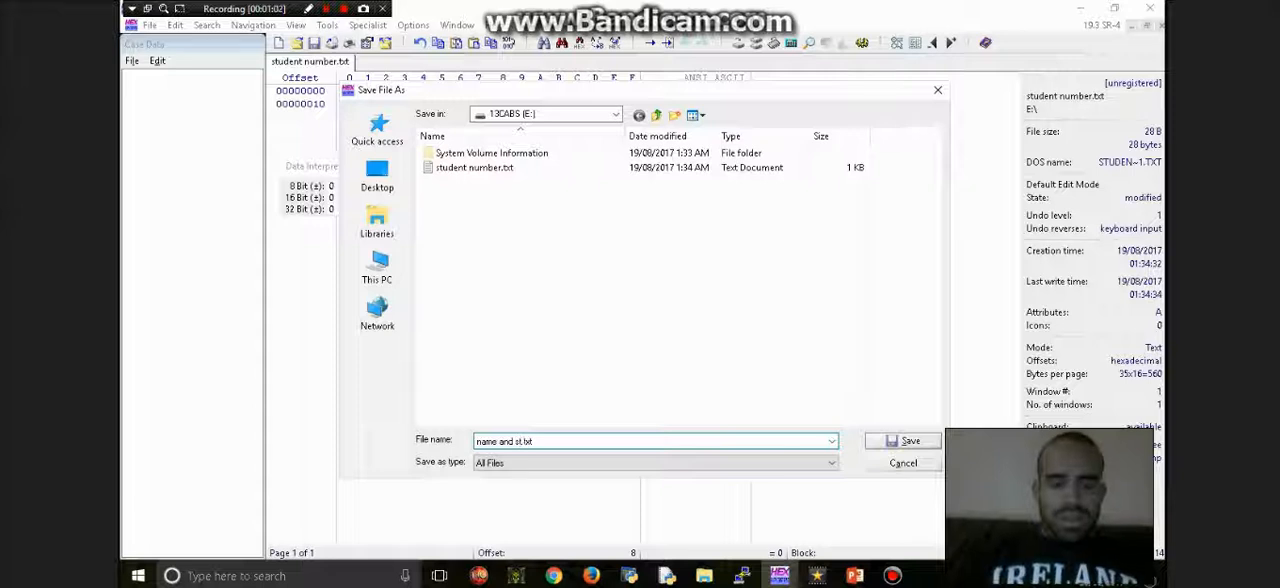
key(BackSpace)
text(student)
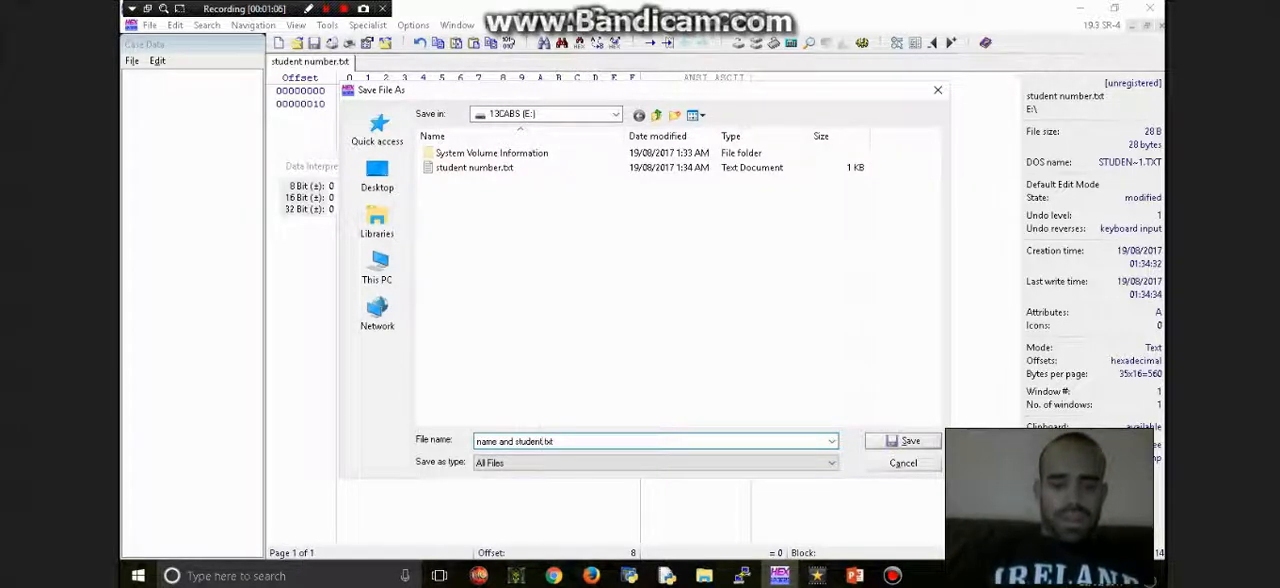
text( N)
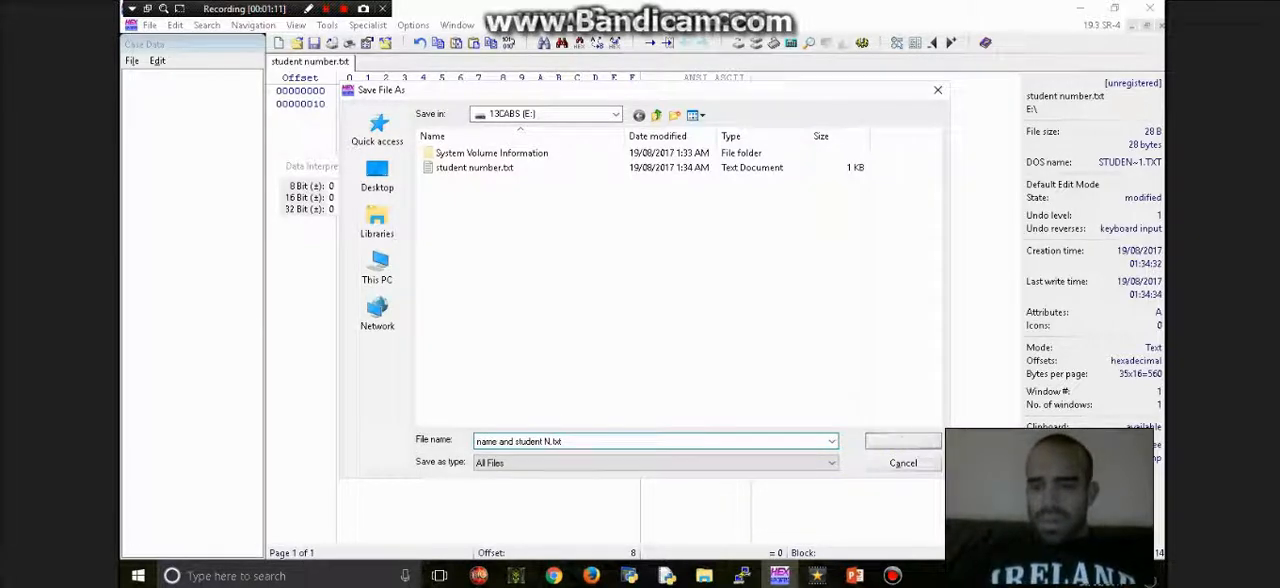
key(Return)
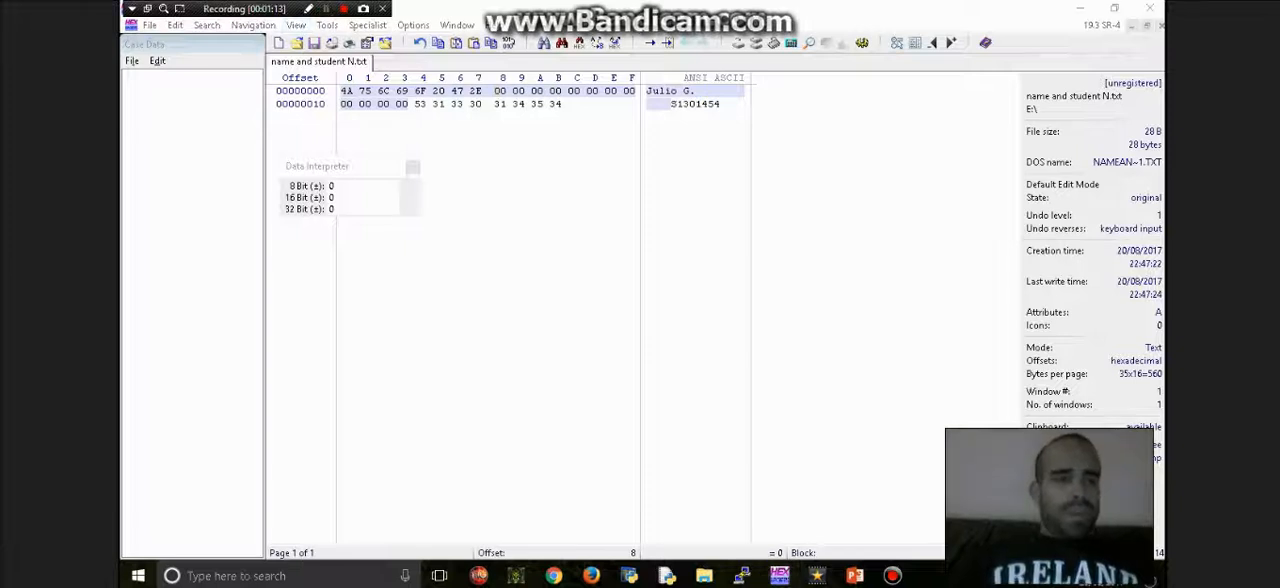
- Switch to File Explorer and check name and student N.txt on the 13CABS (E:) drive, then minimize the Explorer window
click(1080, 8)
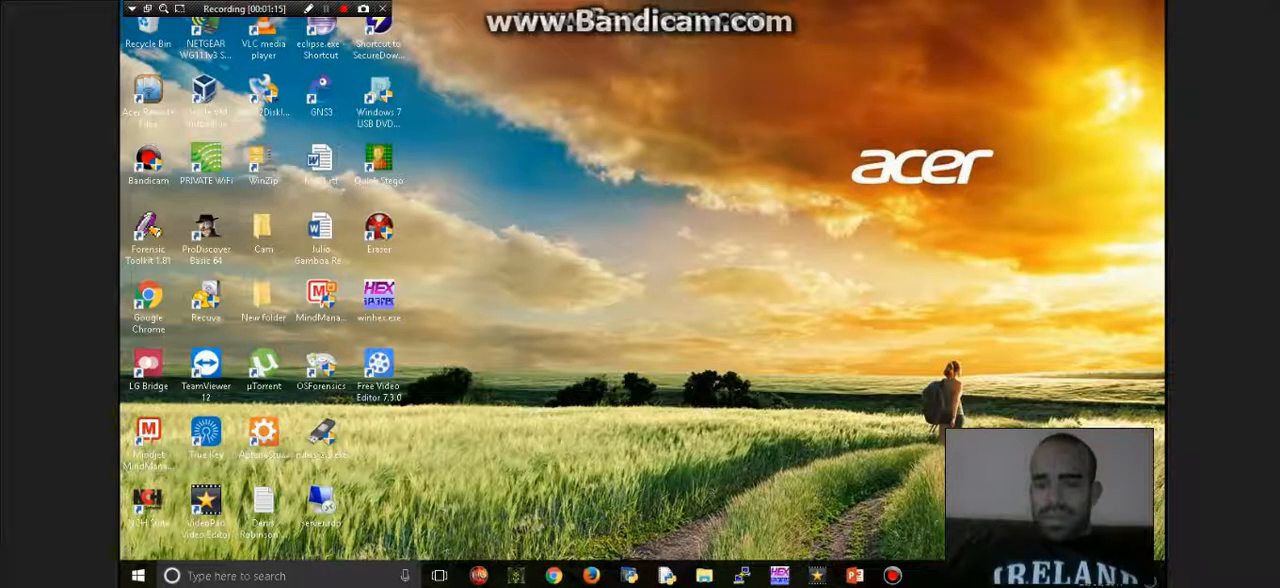
click(704, 576)
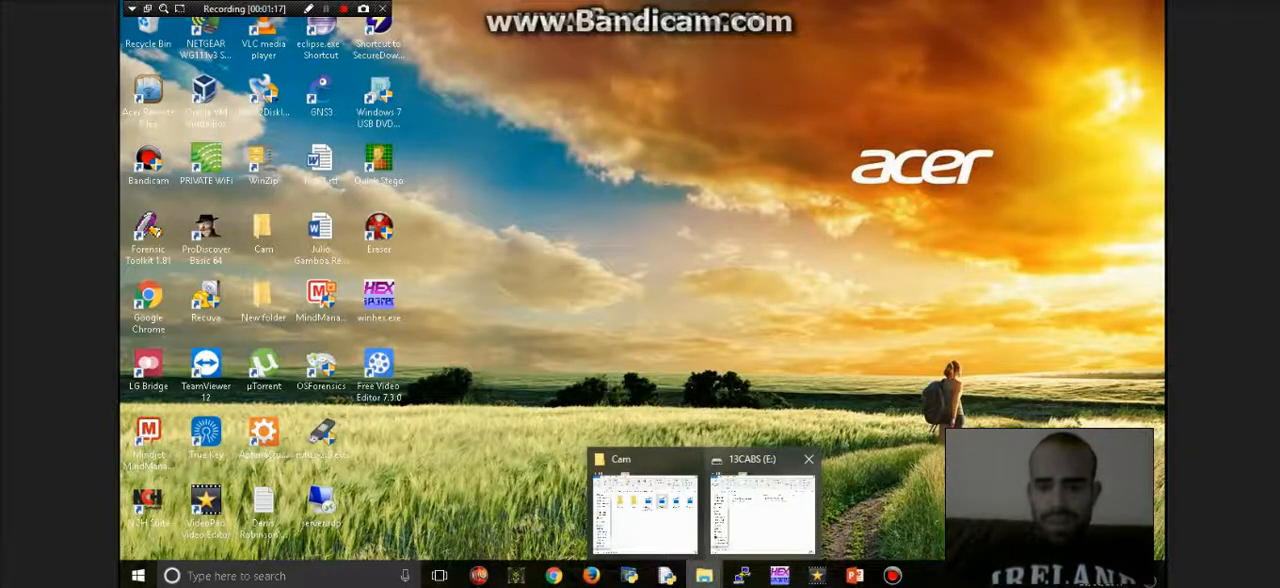
click(762, 505)
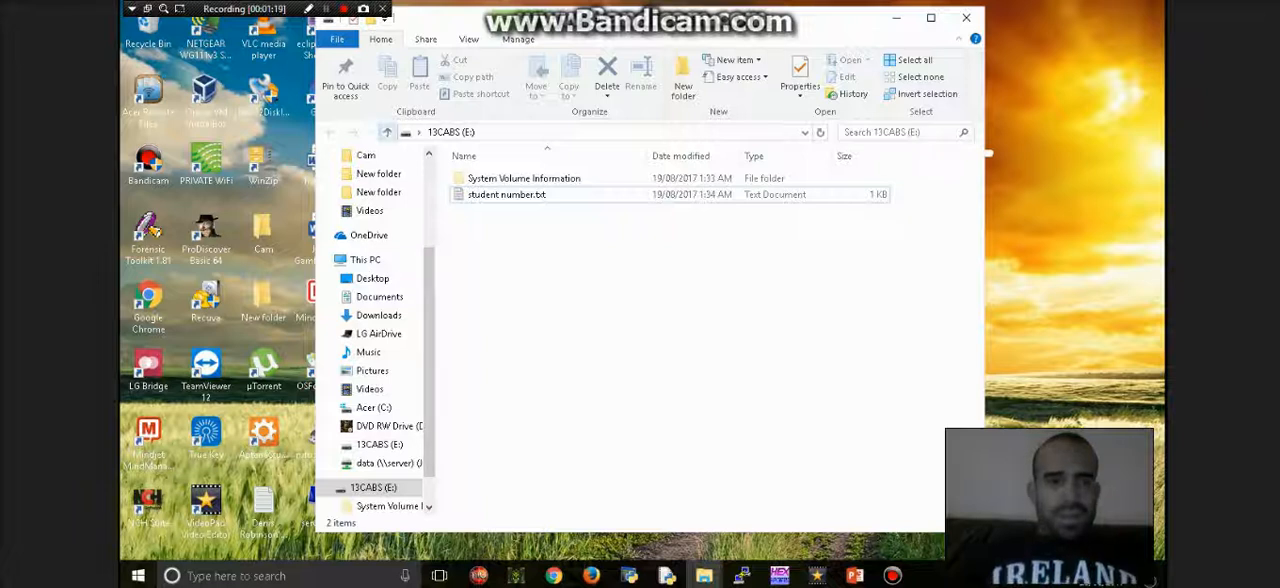
click(387, 132)
double_click(540, 260)
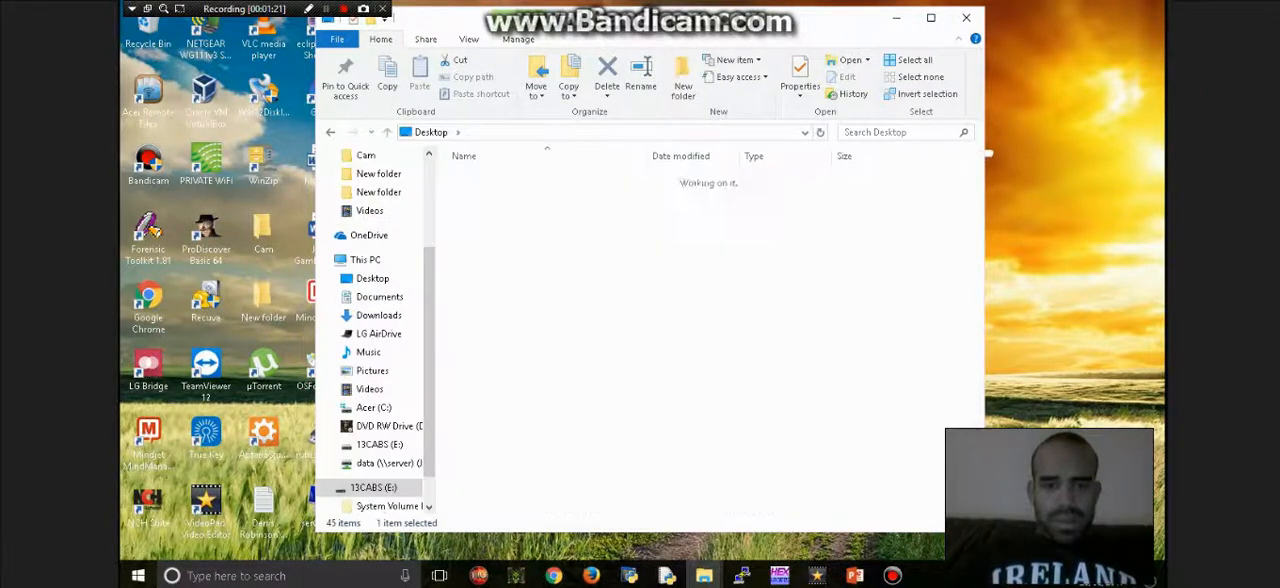
click(516, 195)
double_click(516, 195)
drag(210, 134, 166, 134)
click(728, 99)
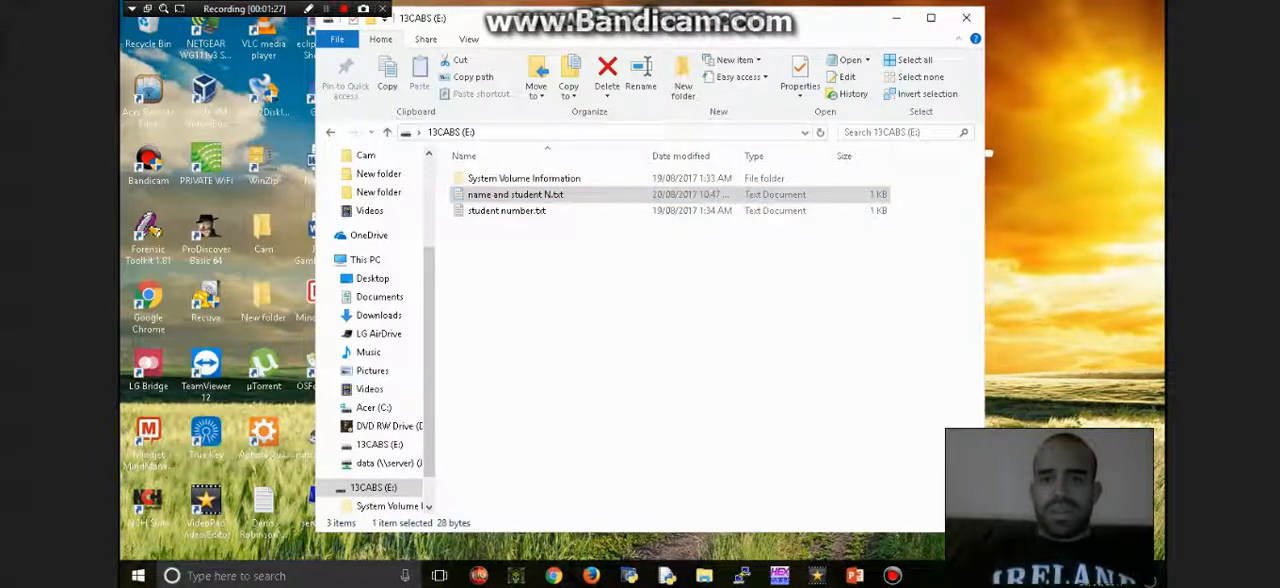
click(896, 18)
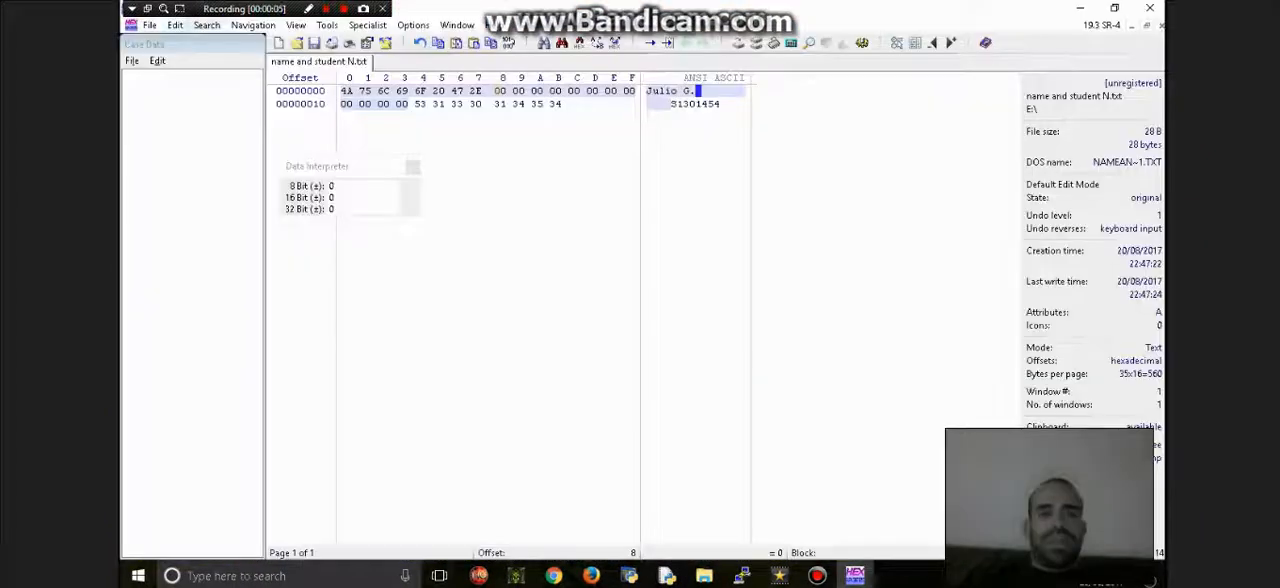
- Open the image Ven.jpg from New folder on the C: drive
click(149, 25)
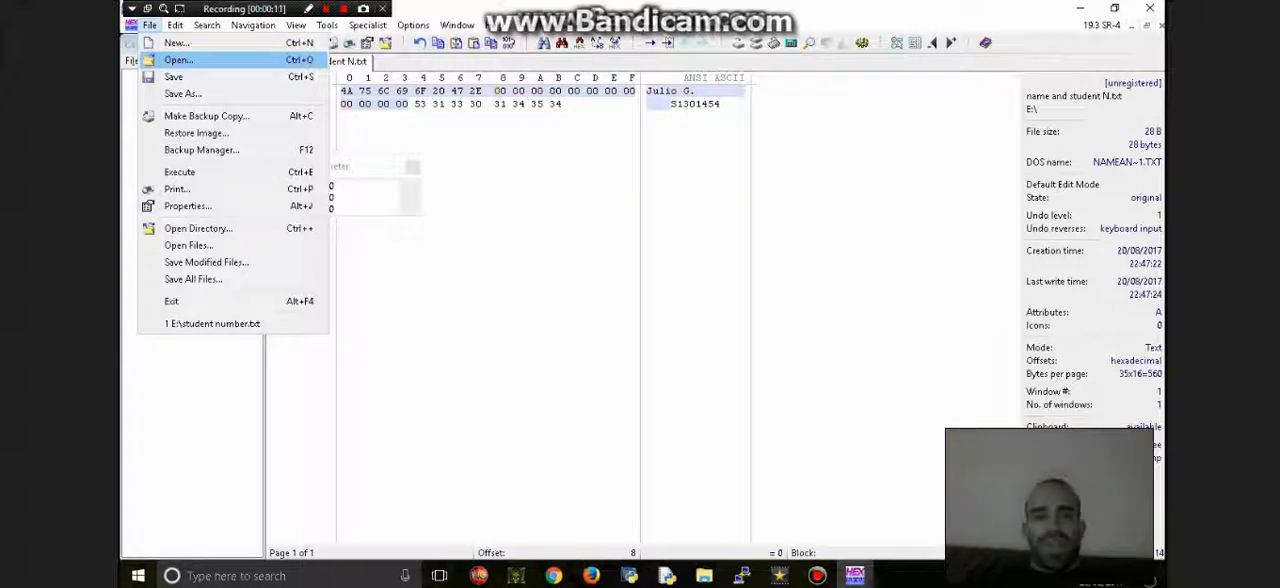
click(179, 60)
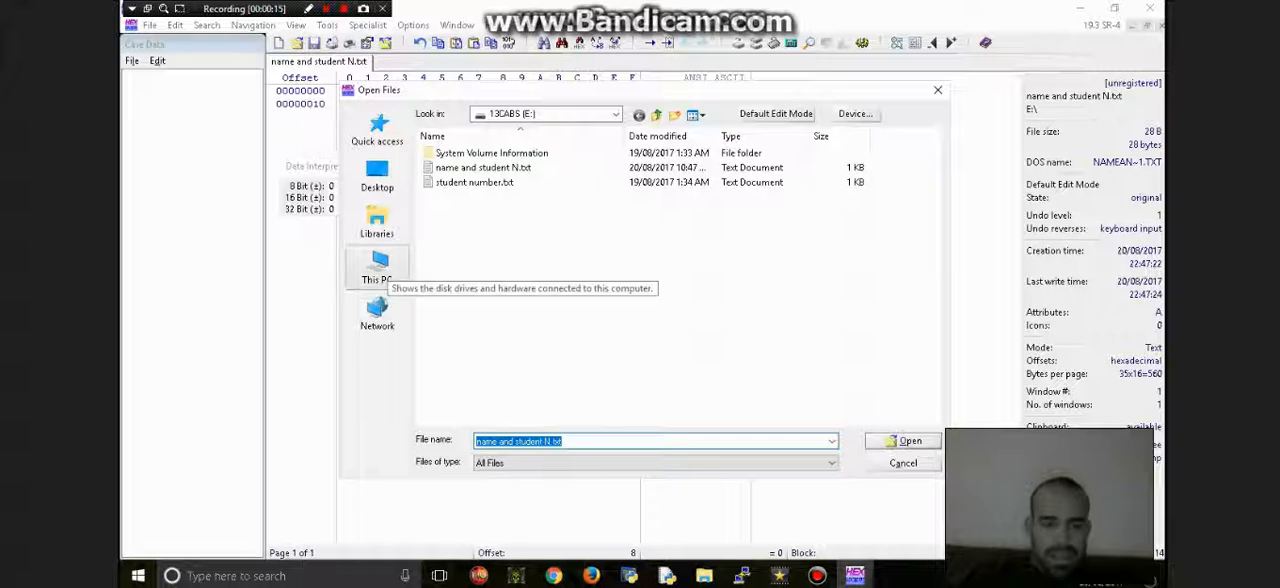
click(378, 270)
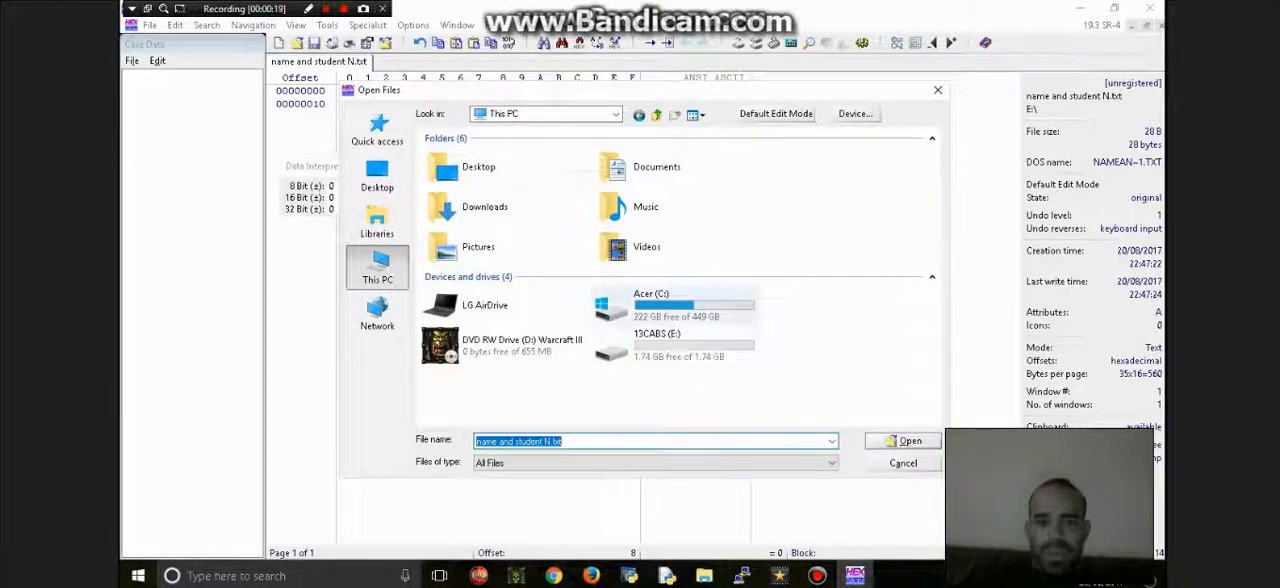
double_click(660, 305)
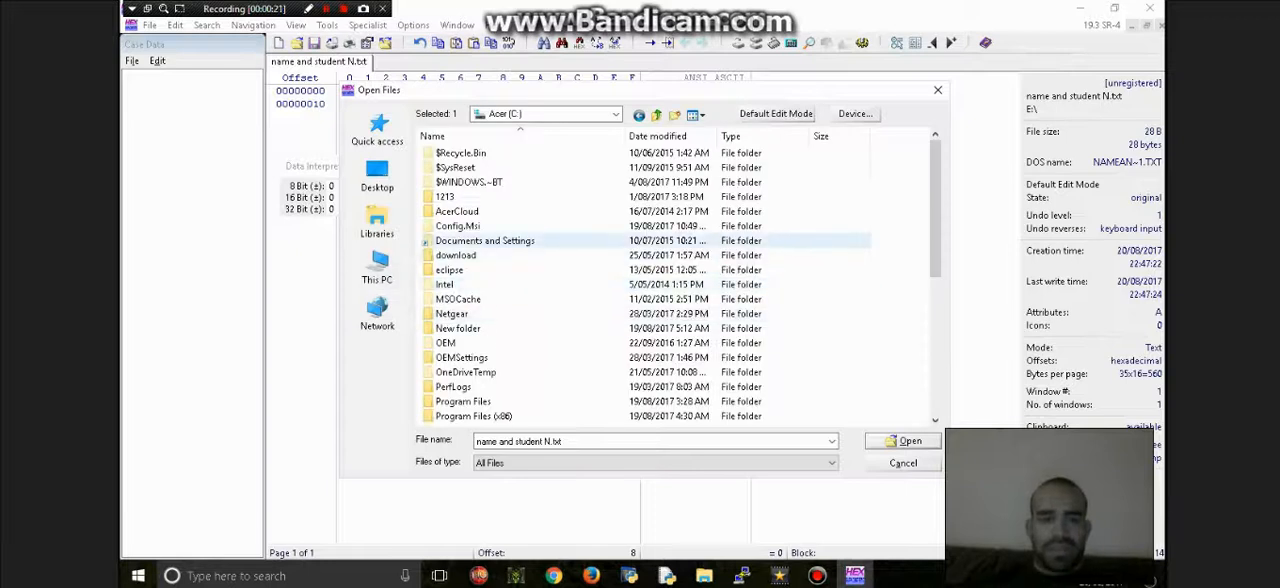
double_click(458, 328)
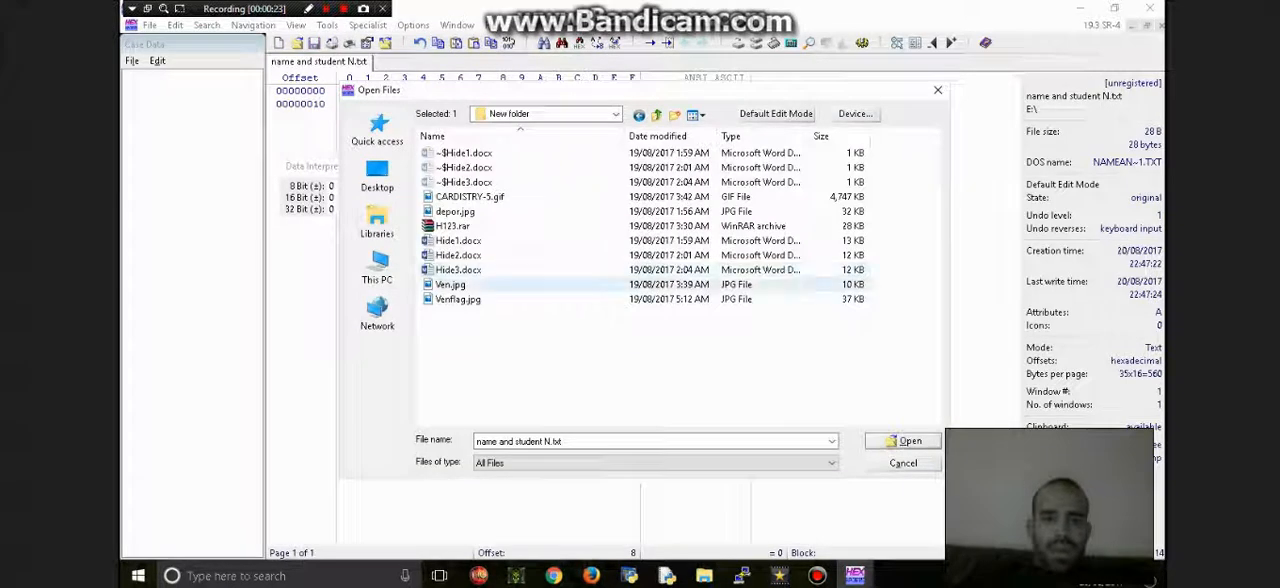
click(451, 285)
click(903, 441)
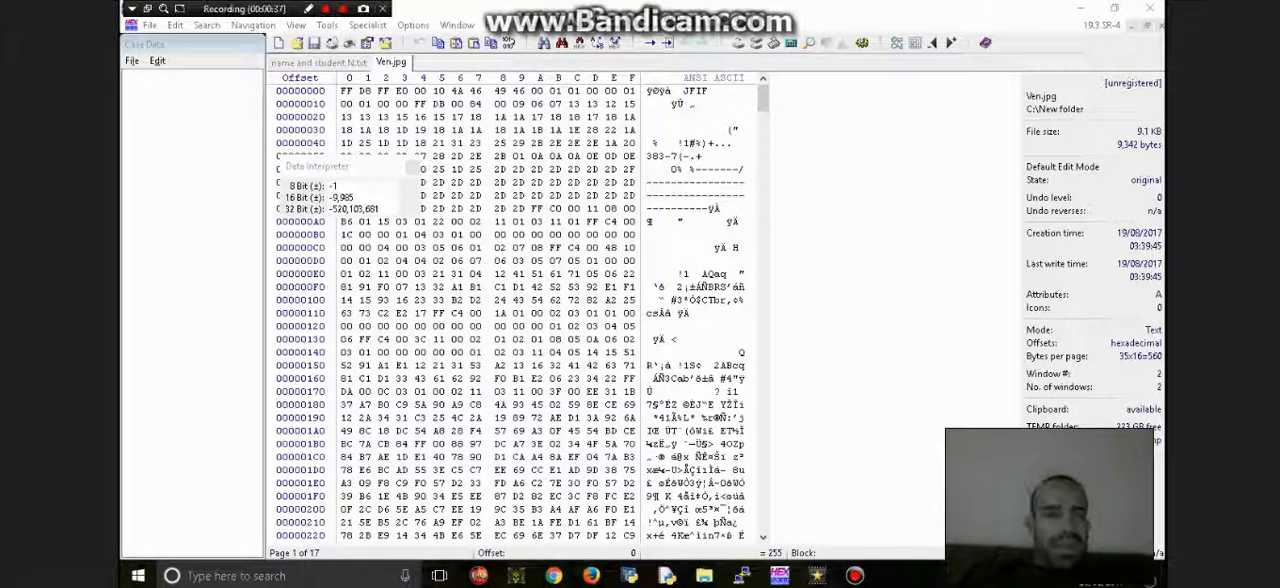
- Open the image depor.jpg from the same New folder to examine its hex data
click(149, 25)
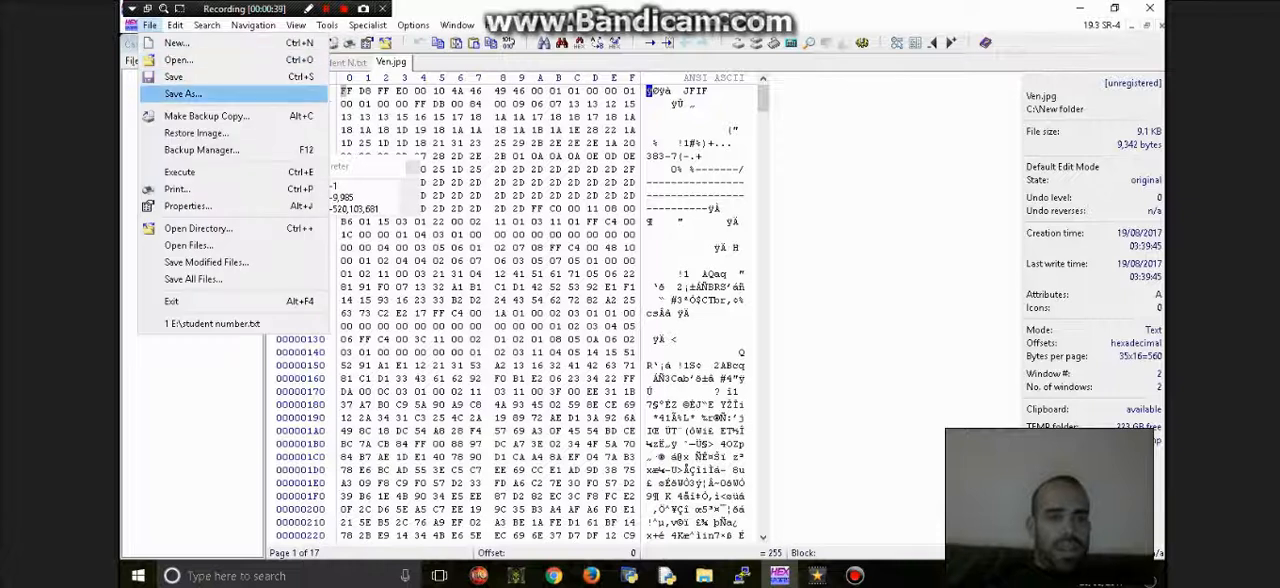
click(178, 60)
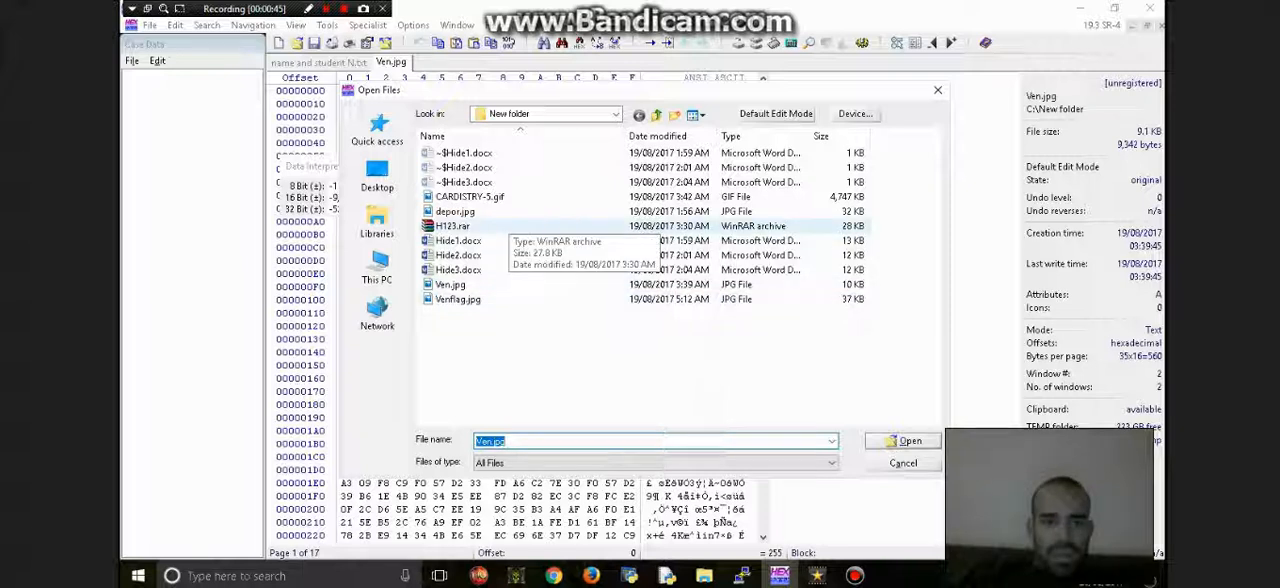
click(455, 226)
click(455, 212)
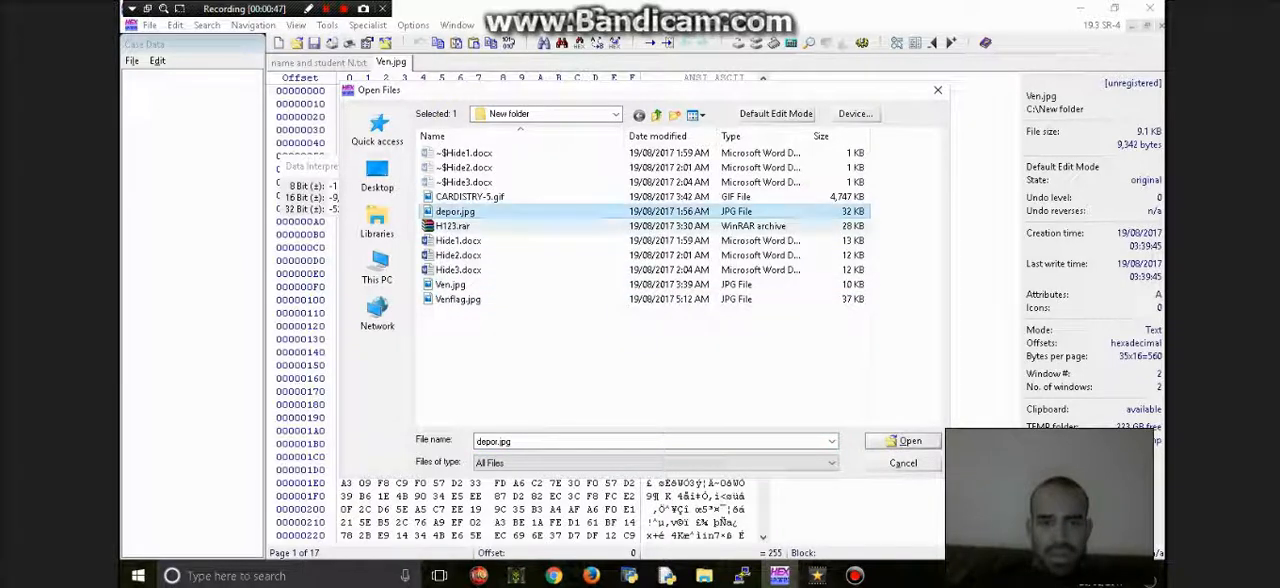
click(903, 441)
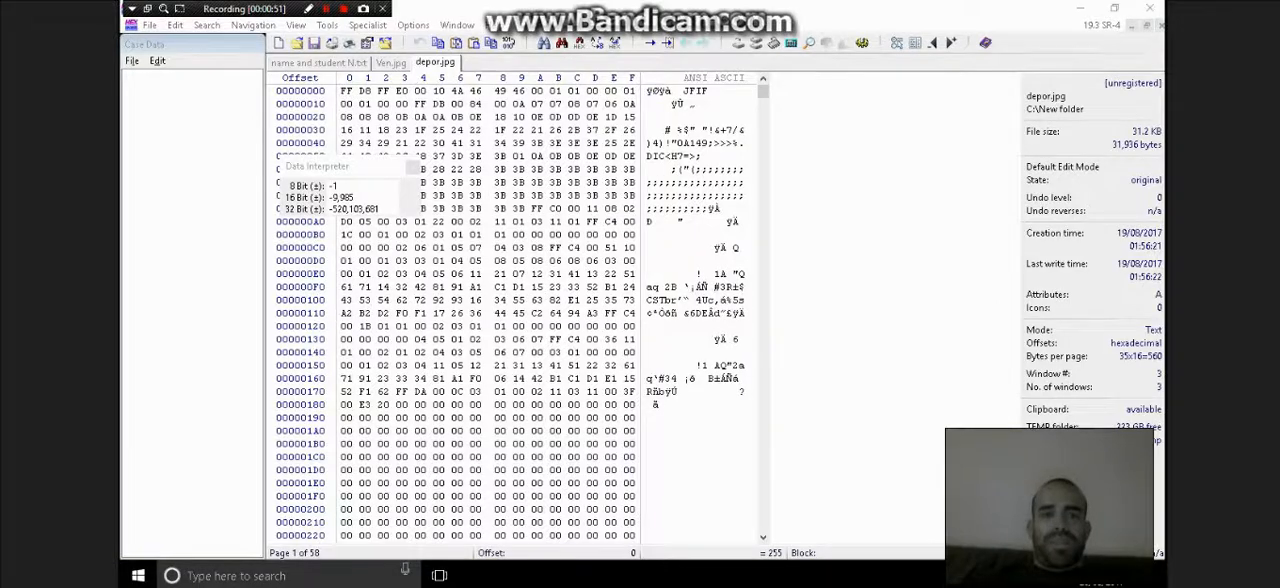
- Compare the header bytes of Ven.jpg with those of depor.jpg and close depor.jpg
click(391, 63)
key(ctrl+Tab)
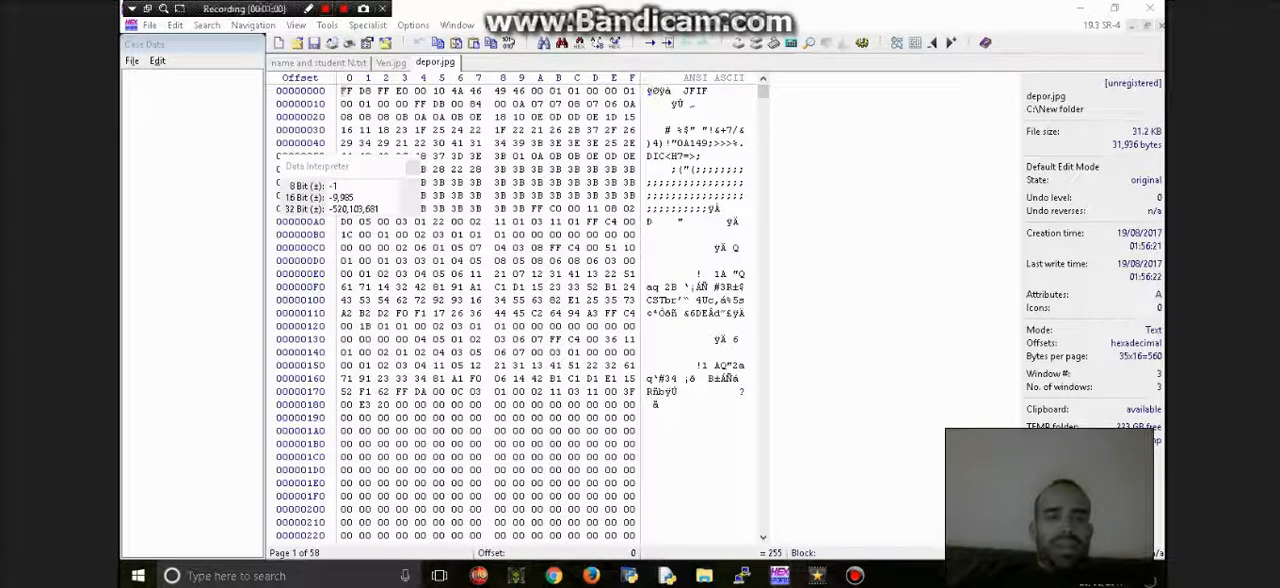
right_click(446, 64)
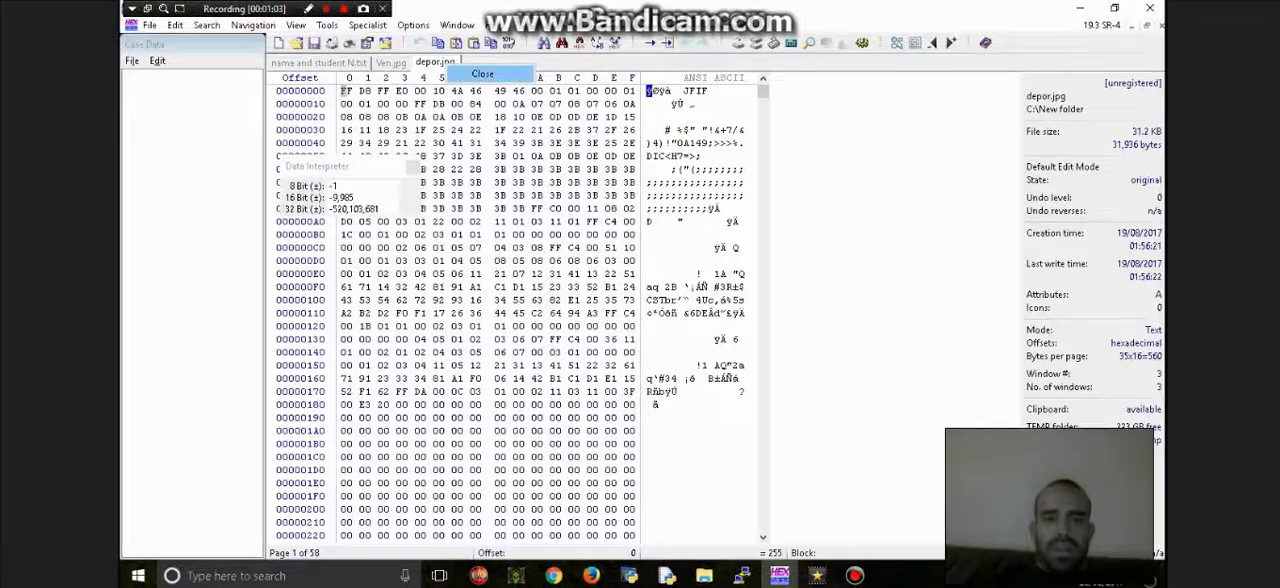
click(482, 73)
- Switch to File Explorer and open New folder on the Acer (C:) drive
click(149, 25)
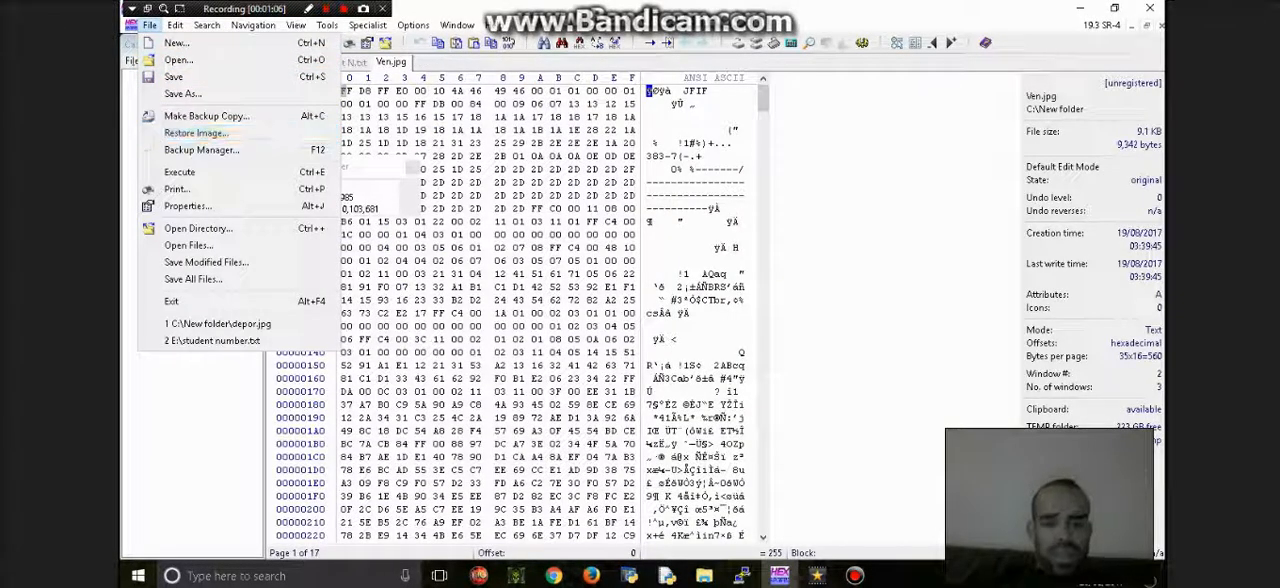
key(super+e)
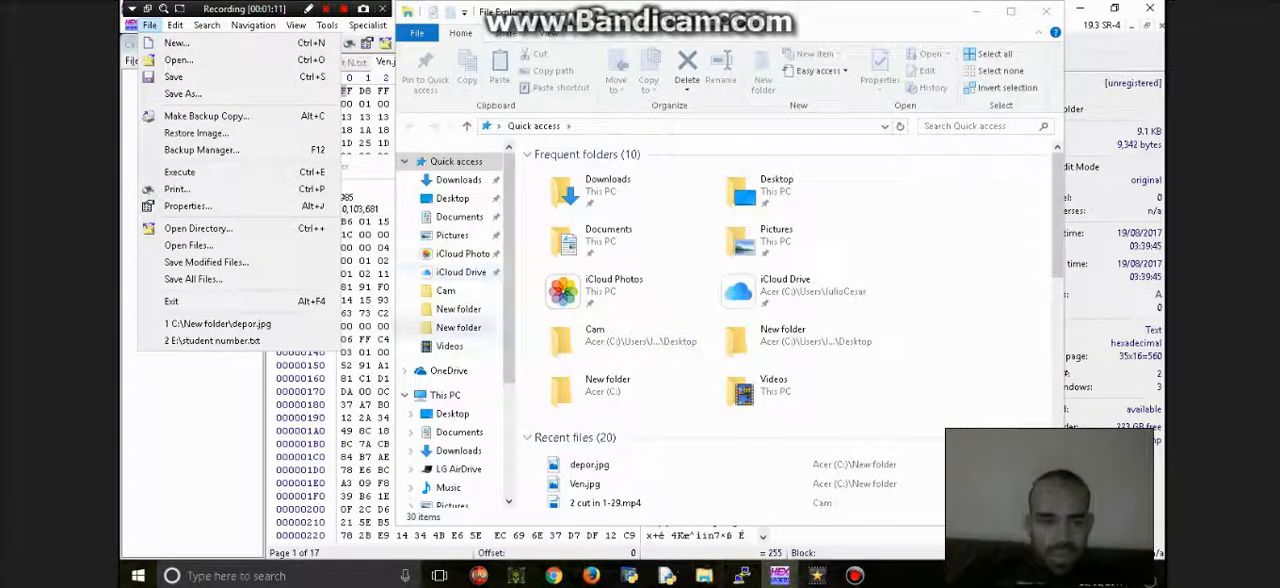
click(446, 395)
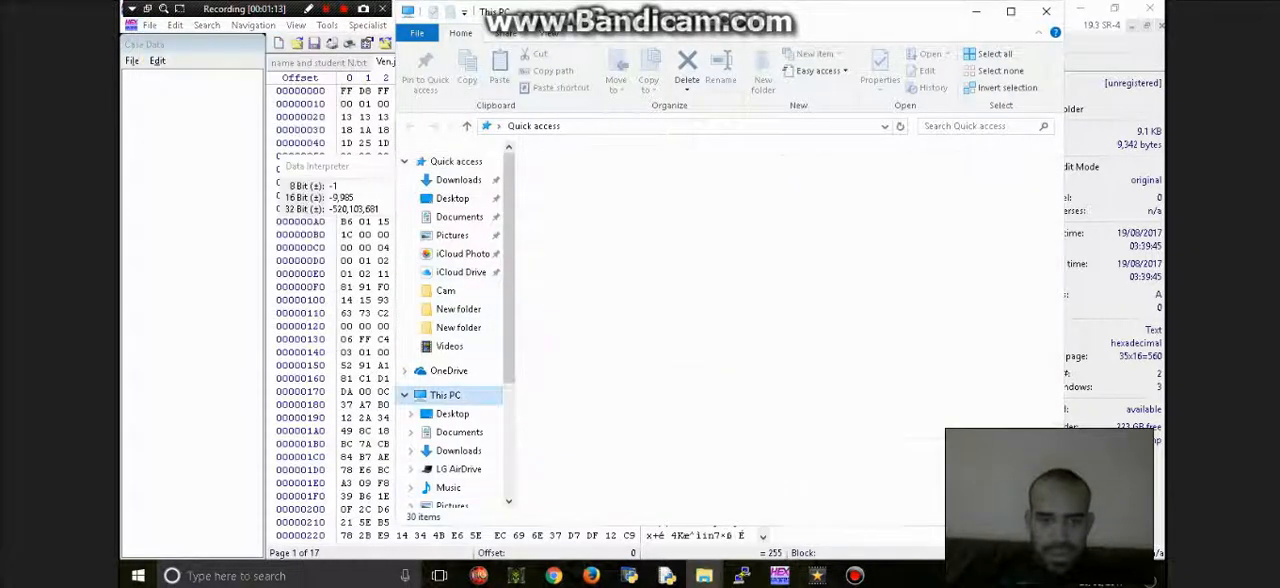
click(600, 378)
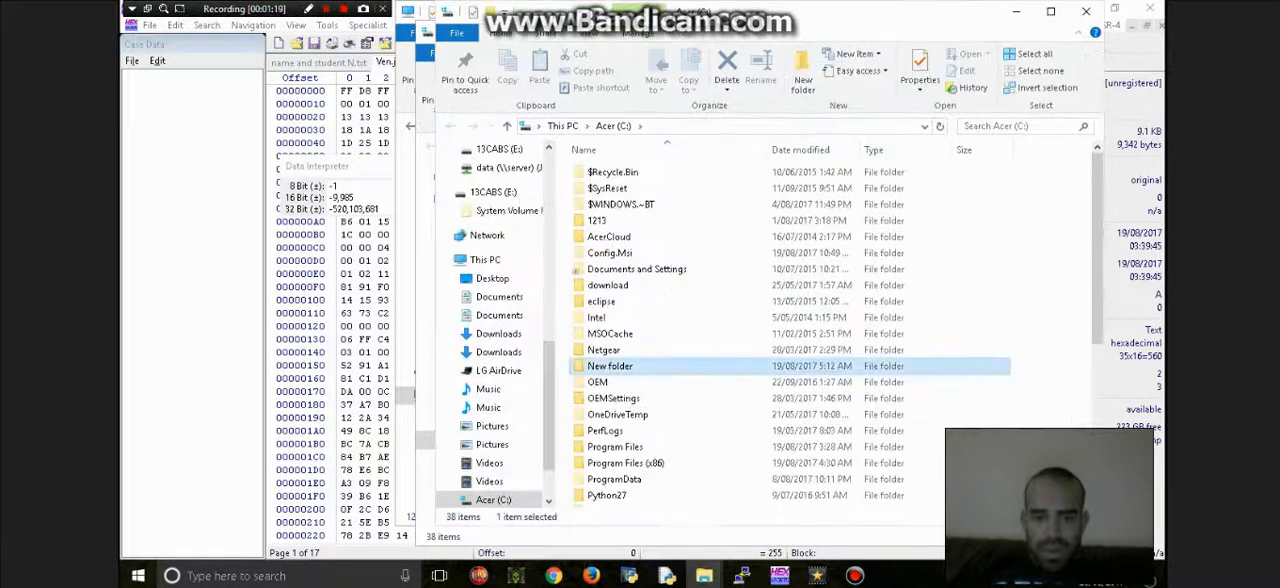
double_click(590, 366)
- Rename the image depor.jpg as depor.docx, changing its file extension
click(607, 237)
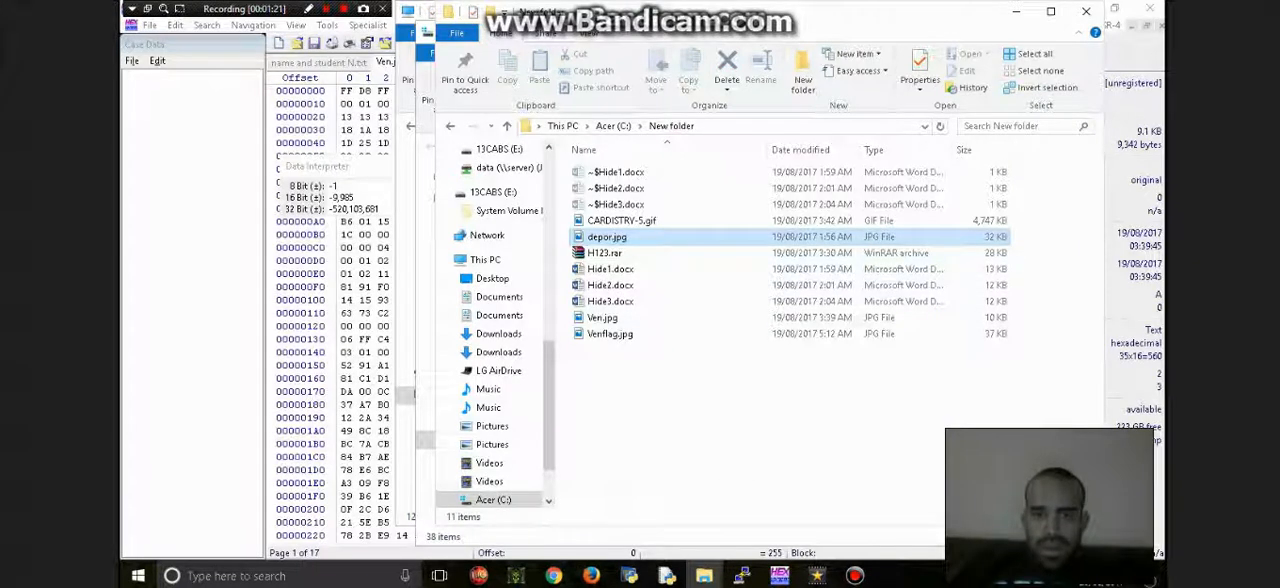
right_click(640, 237)
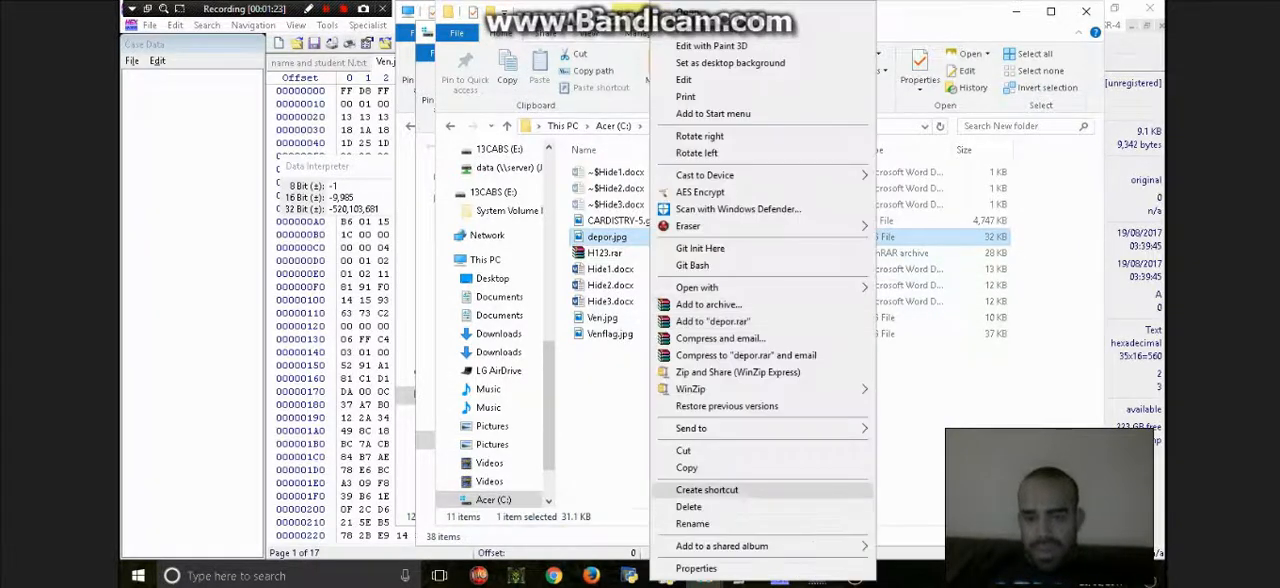
click(700, 524)
click(632, 237)
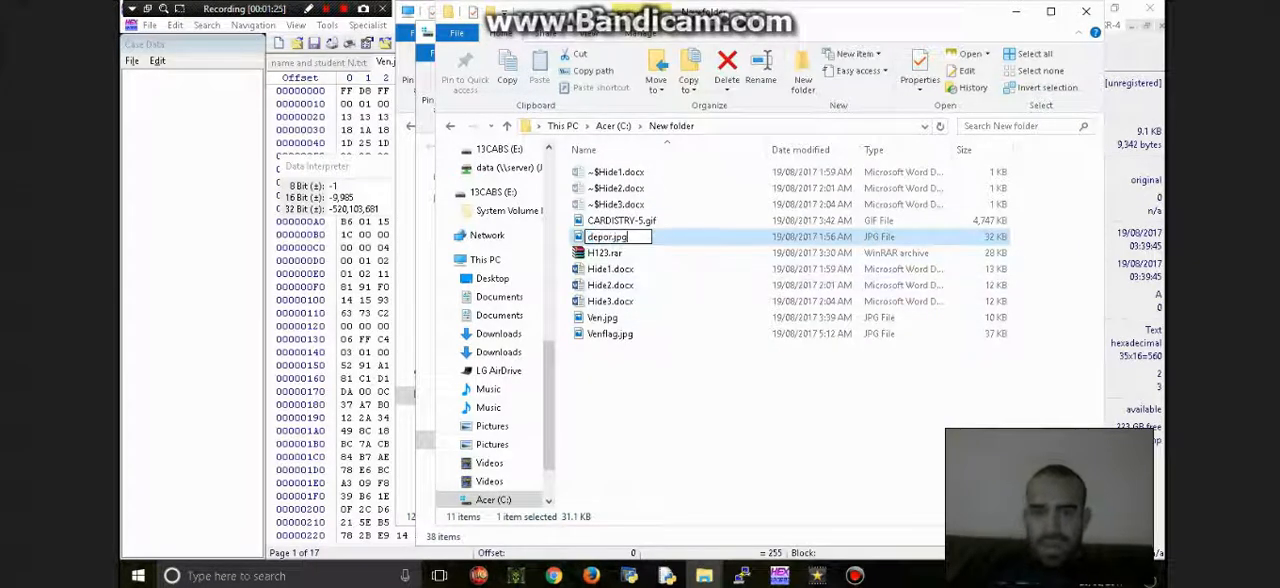
key(BackSpace)
key(BackSpace)
key(BackSpace)
text(docx)
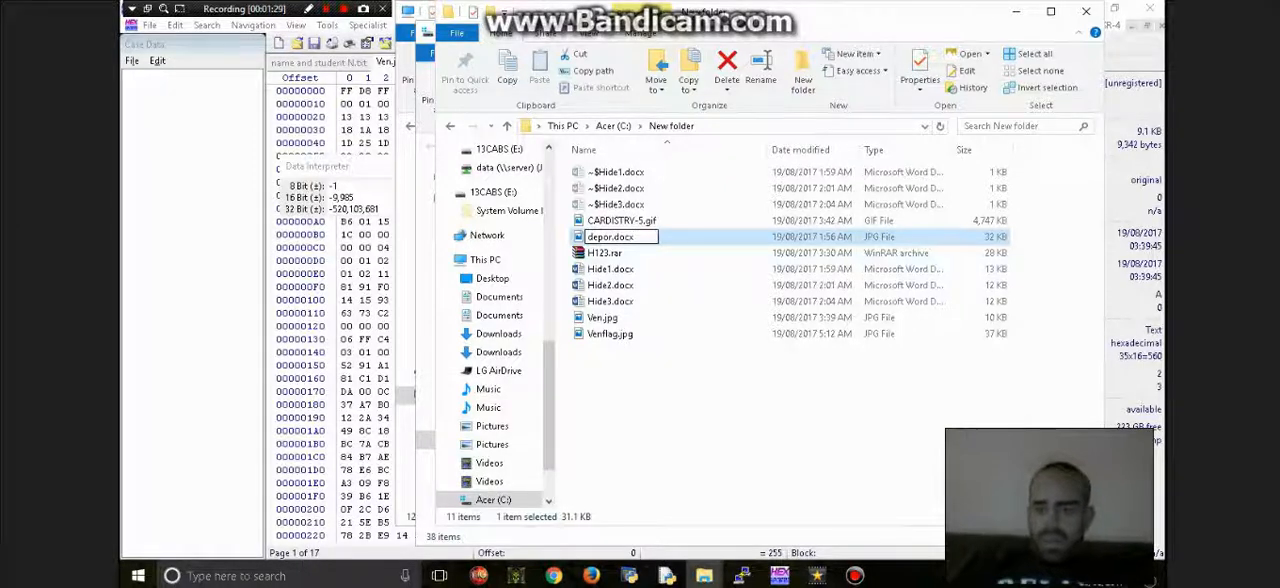
key(Return)
key(Escape)
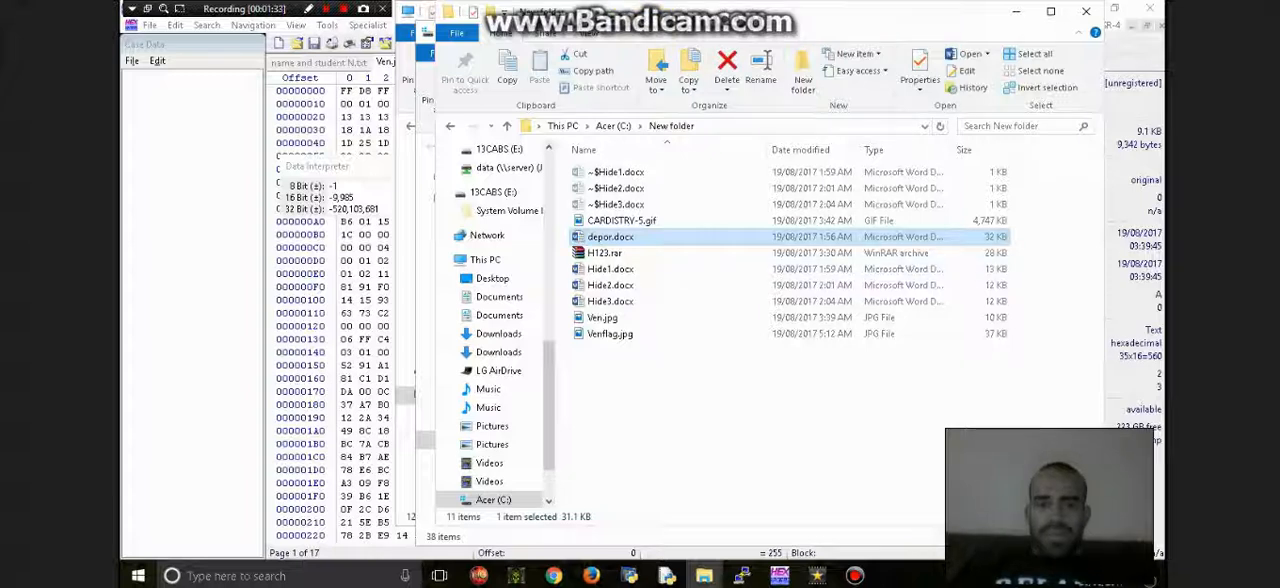
- Switch to WinHex, open depor.docx from New folder and highlight the first eight bytes of its header
click(780, 575)
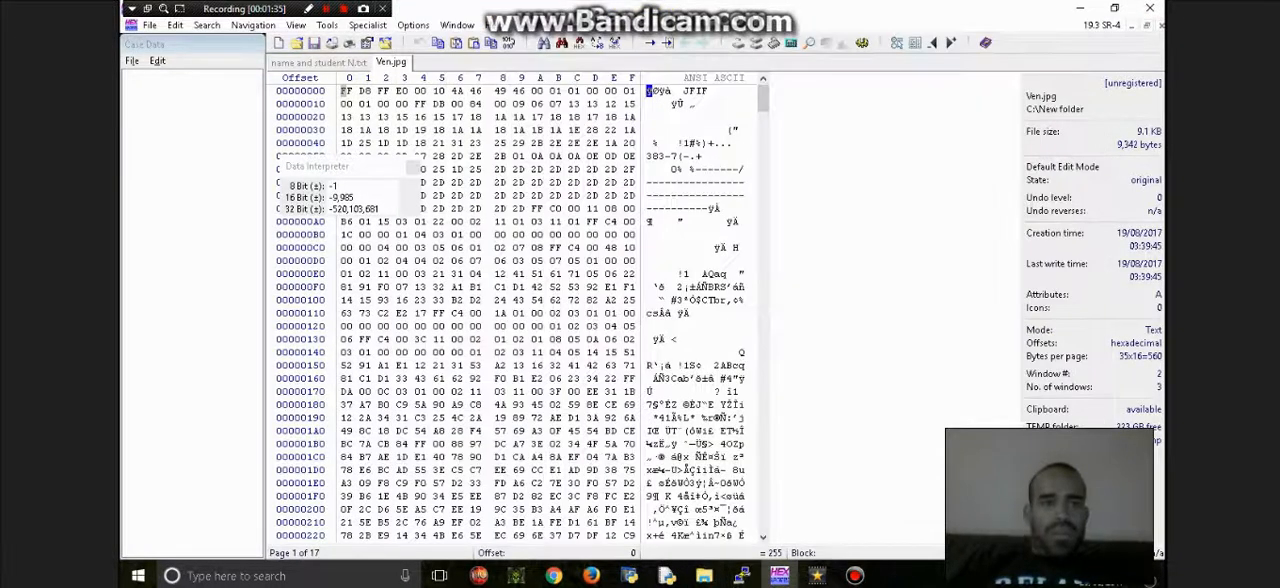
click(149, 25)
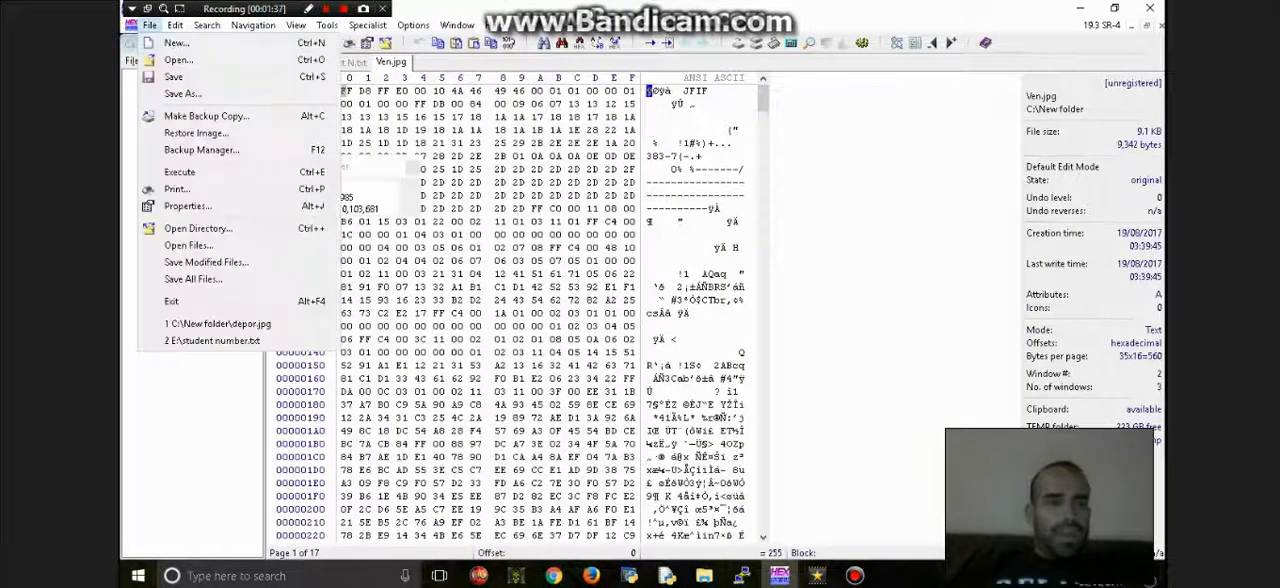
click(177, 59)
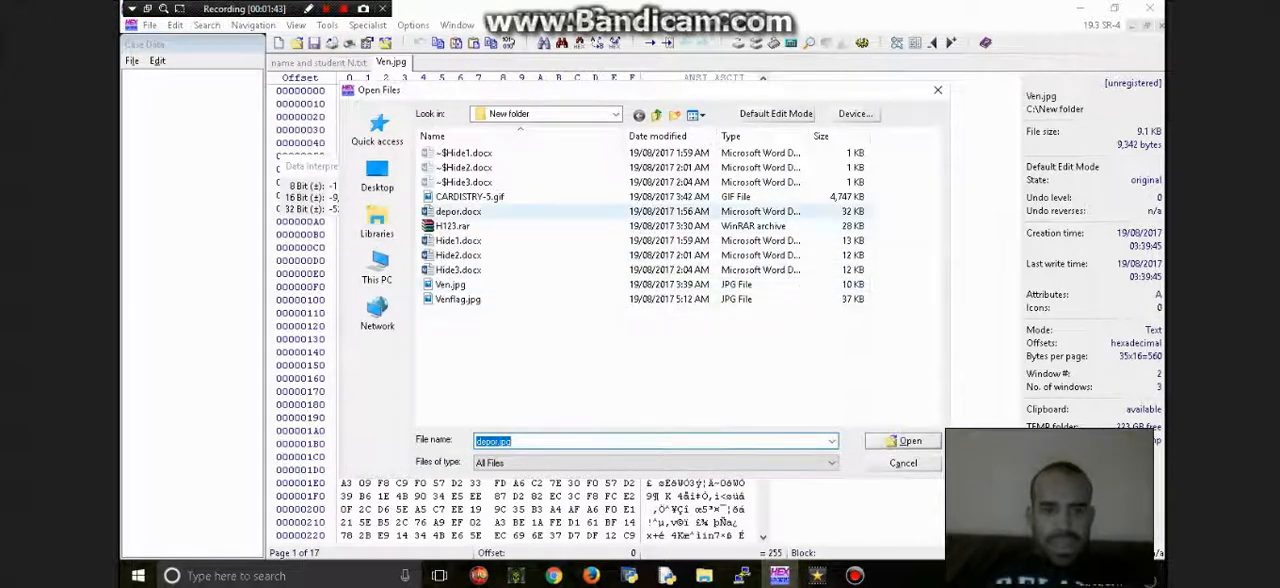
click(459, 212)
key(Return)
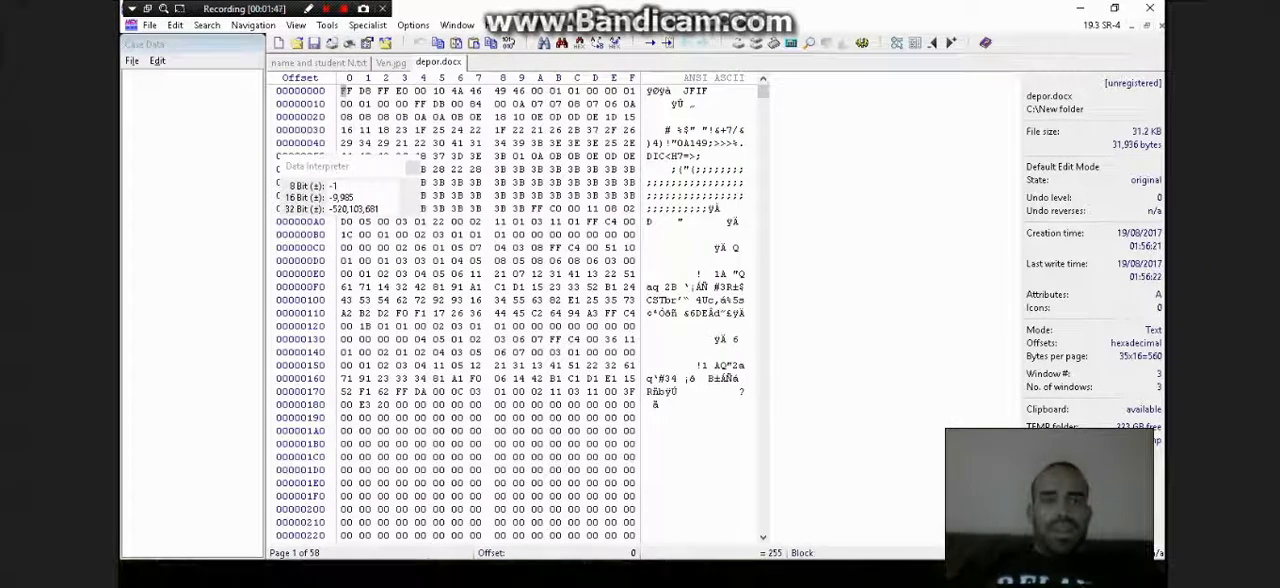
key(super)
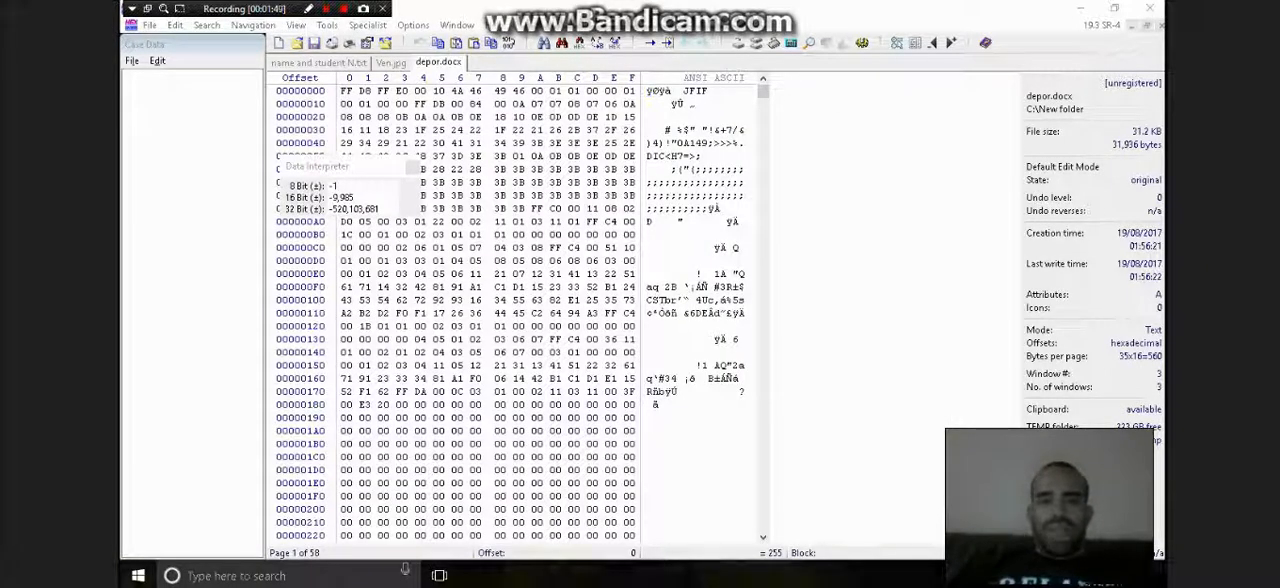
drag(342, 90, 478, 90)
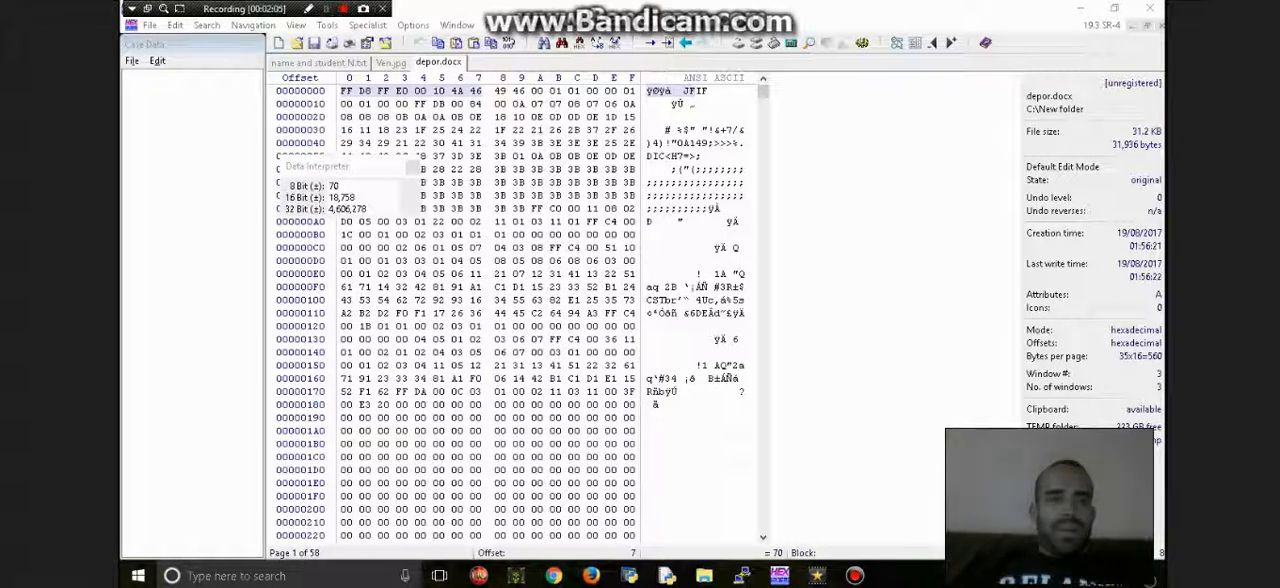
- Minimize WinHex and the open File Explorer windows to return to the desktop
click(1080, 8)
click(1017, 10)
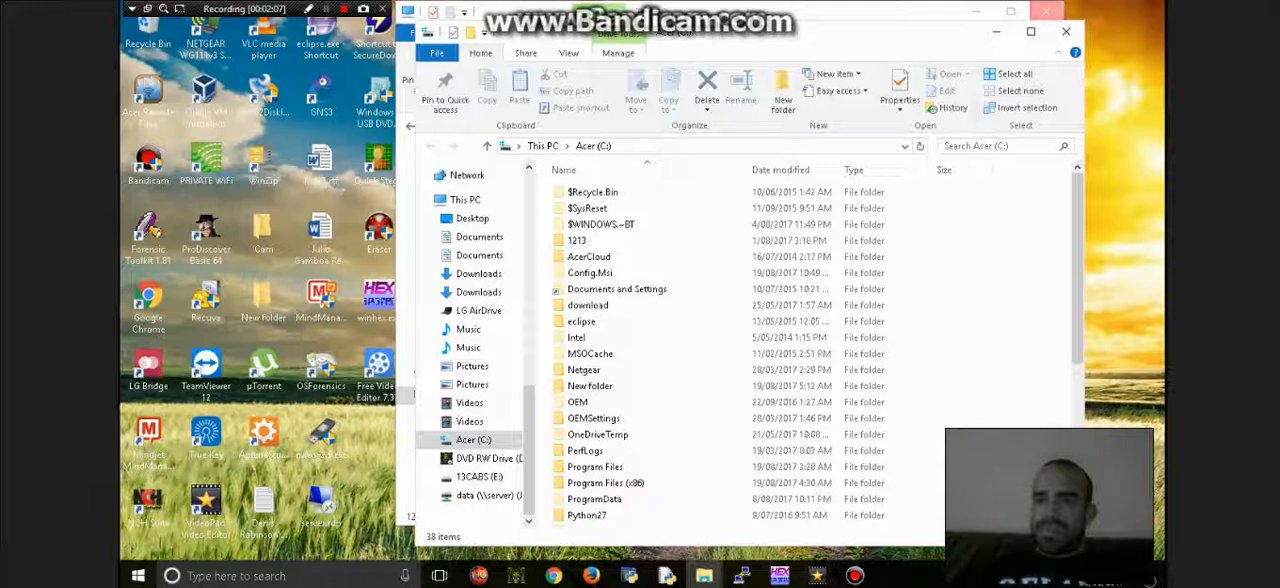
click(996, 31)
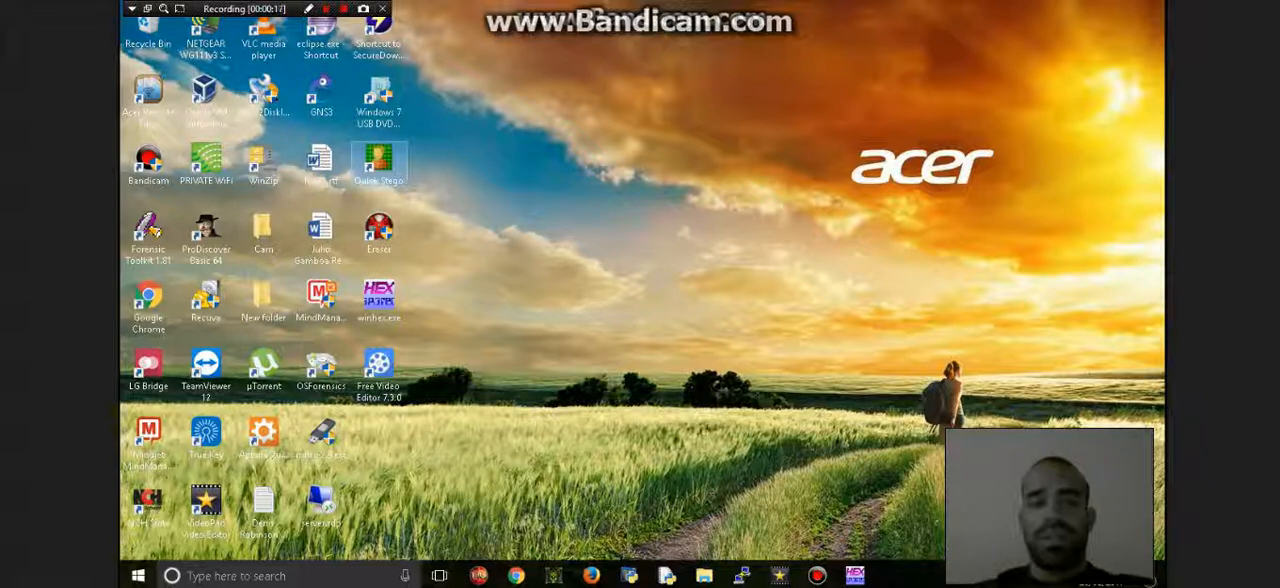
- Bring up the New folder window in File Explorer and select Hide1.docx to Hide3.docx, followed by the H123.rar archive
mouse_move(704, 575)
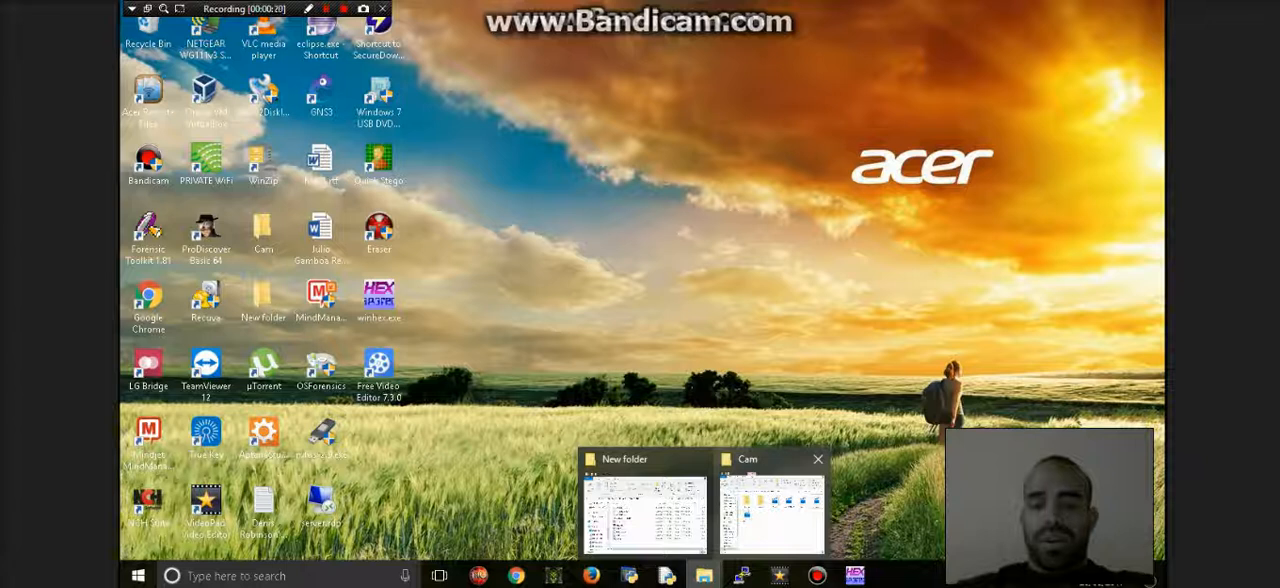
click(645, 515)
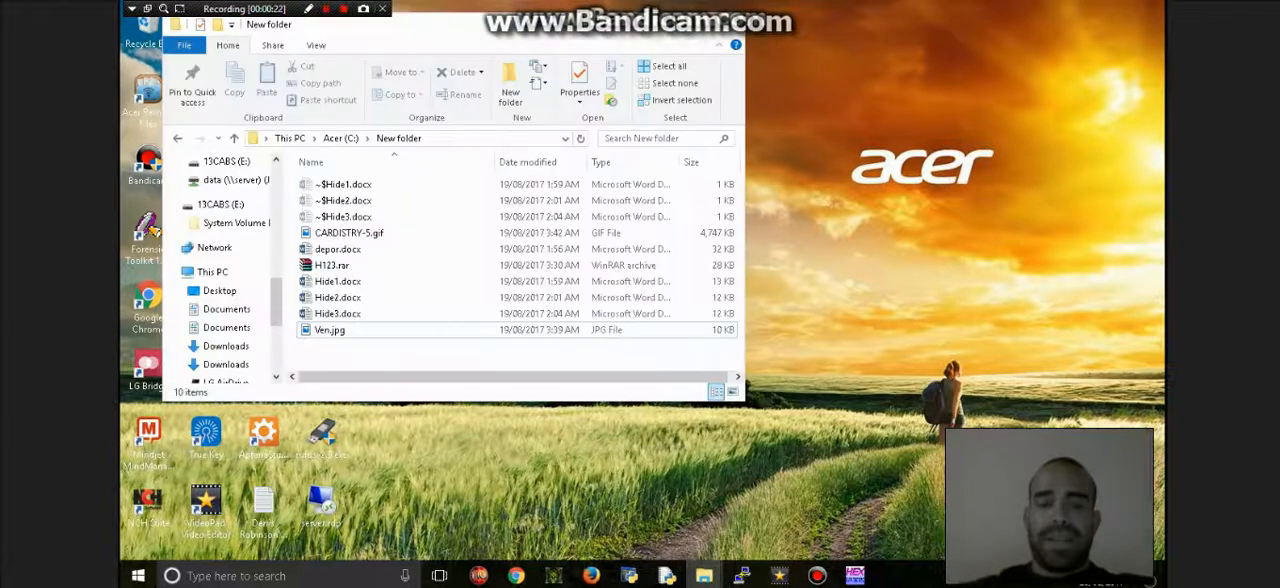
drag(292, 278, 311, 314)
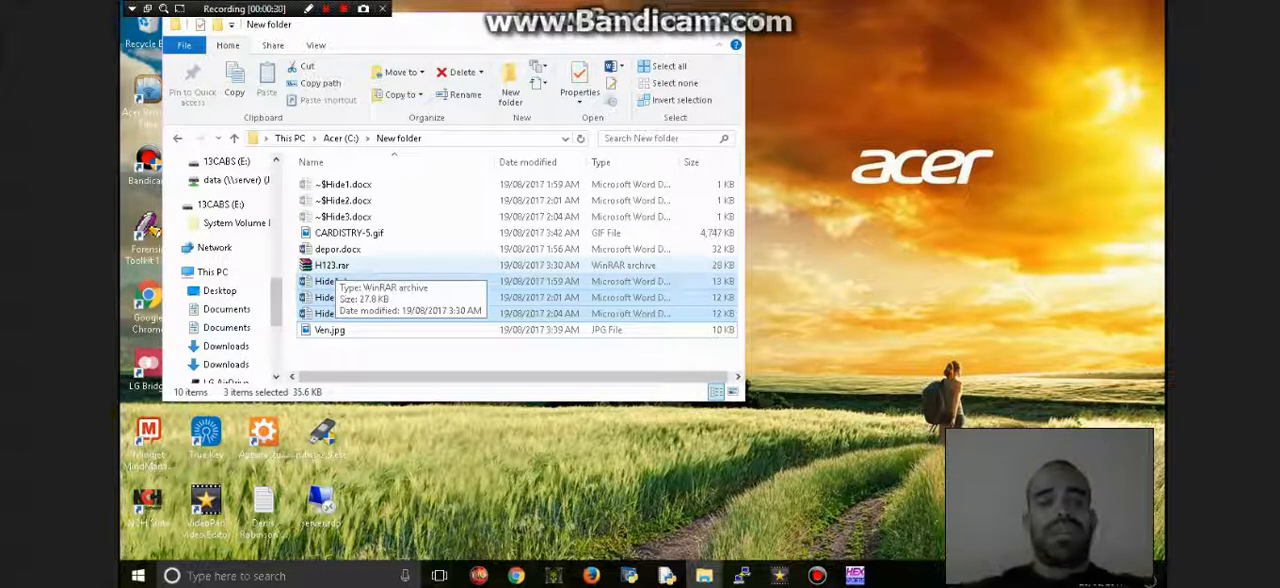
click(332, 265)
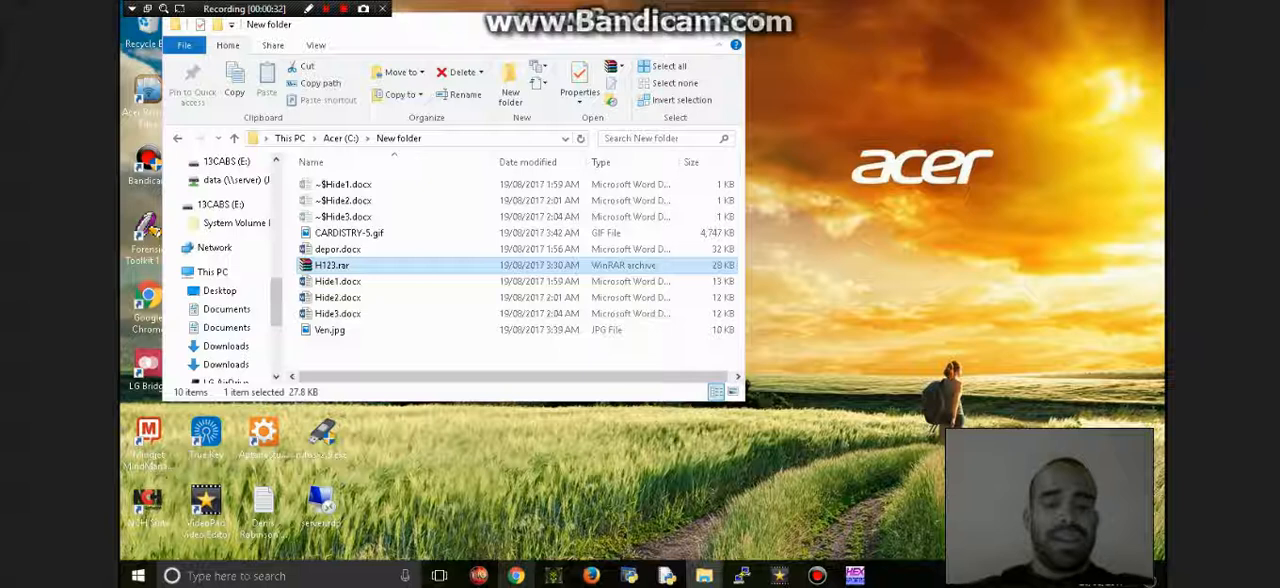
- Open a Command Prompt beside the folder window and change its directory to c:\New folder
key(super+r)
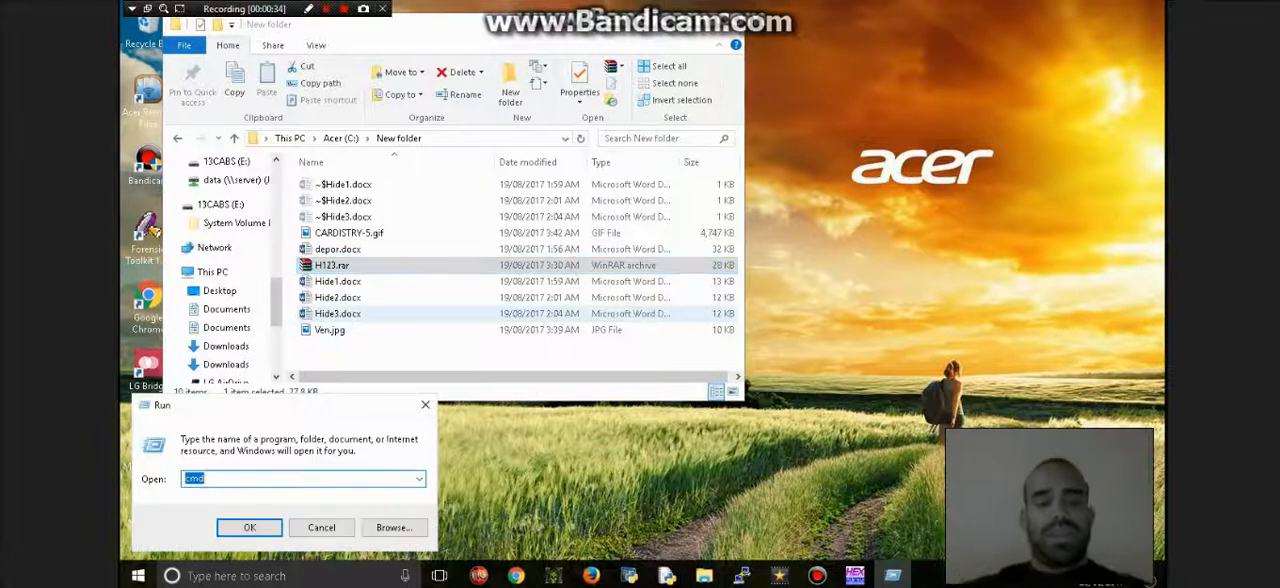
drag(450, 131, 745, 206)
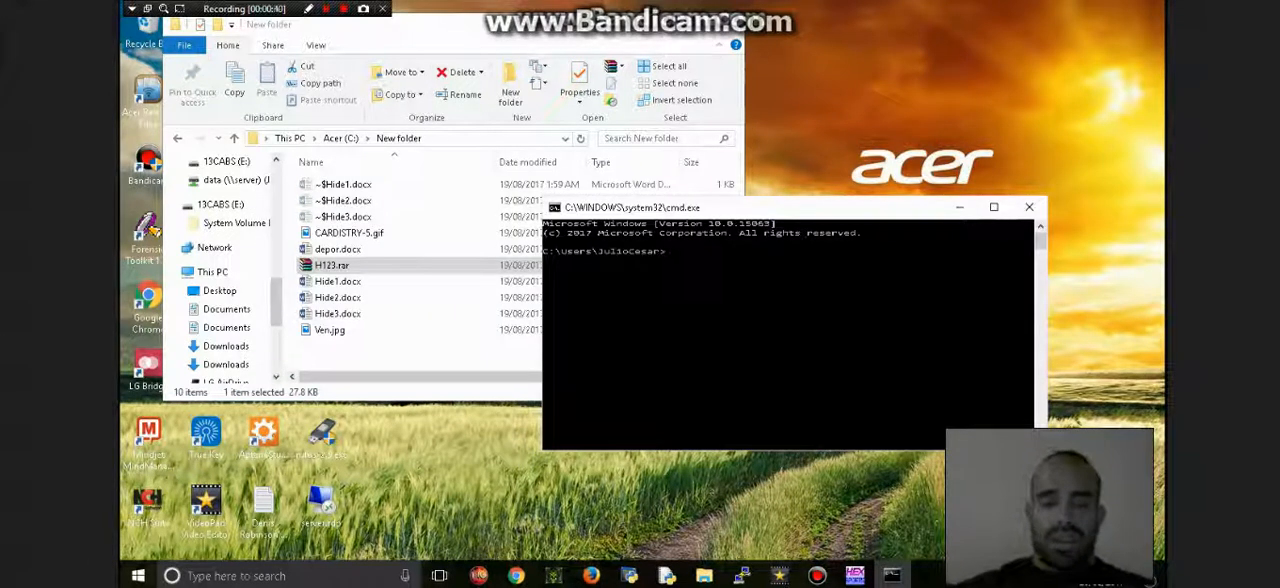
text(cd c:\)
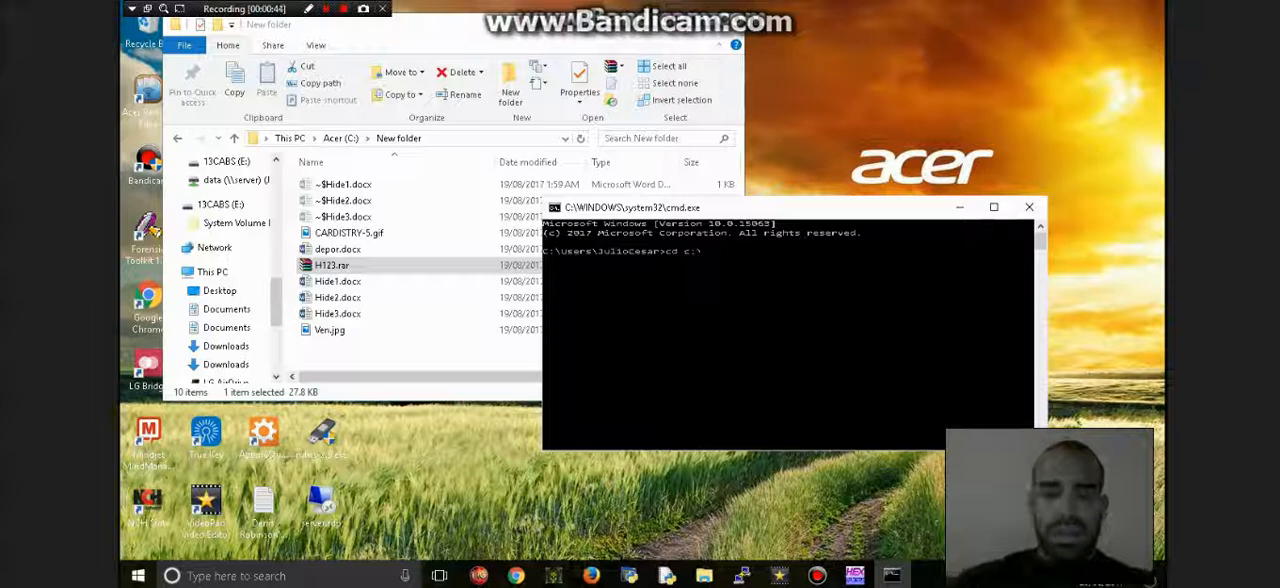
text(New )
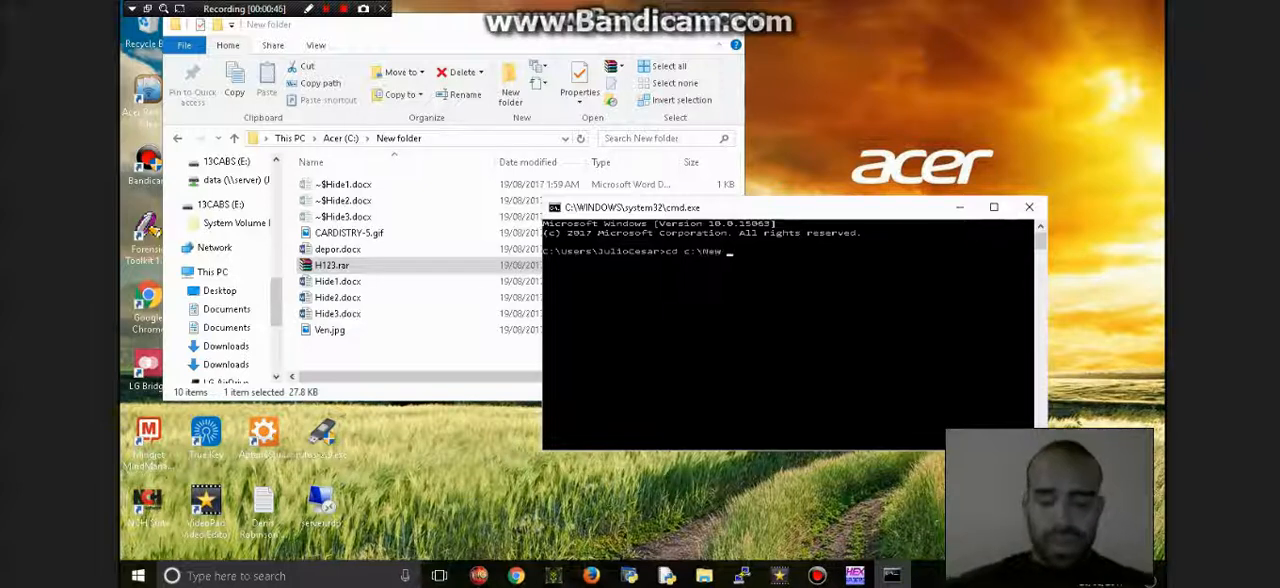
text(folder)
key(Return)
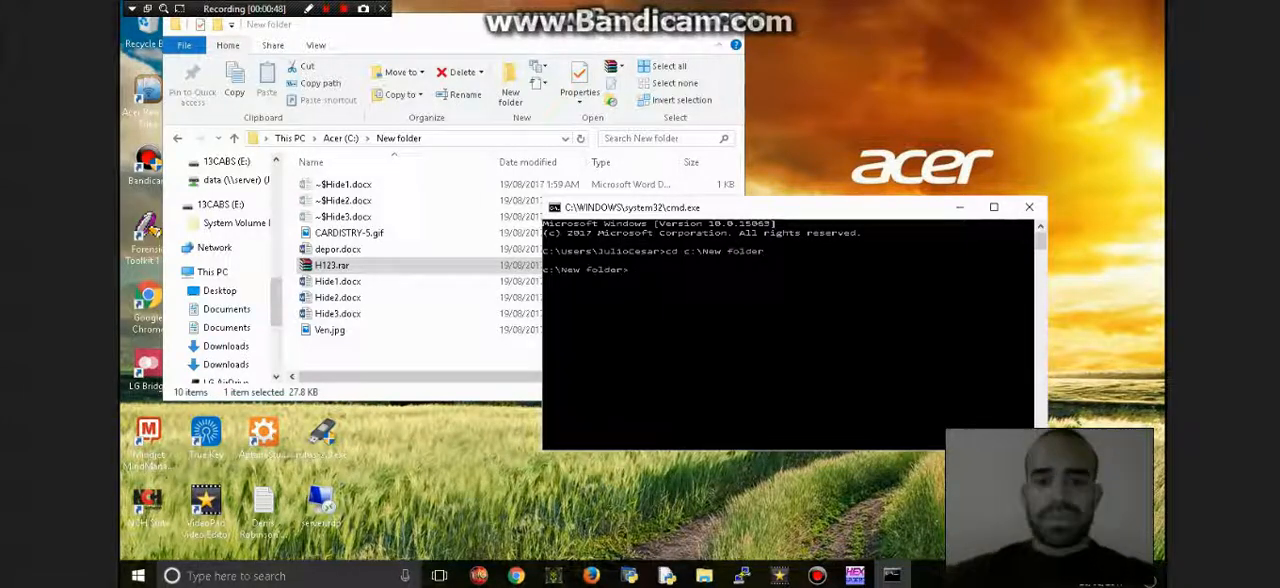
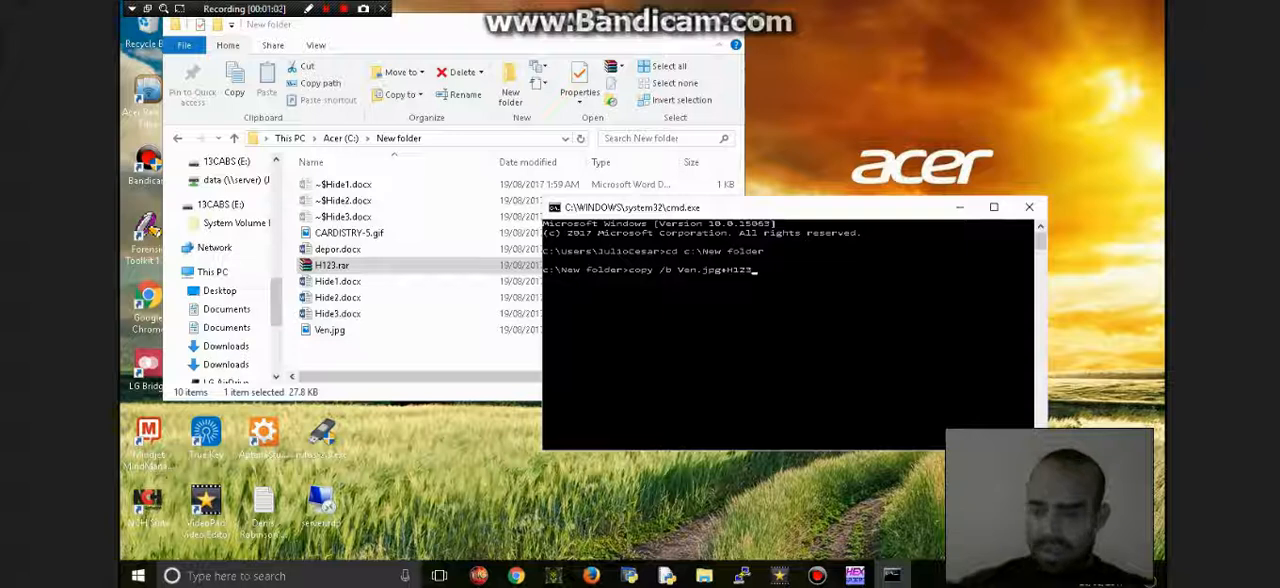
- Complete the second source file name in the binary copy command so it reads copy /b Ven.jpg+H123.rar
text(.rar Venflag.jpg)
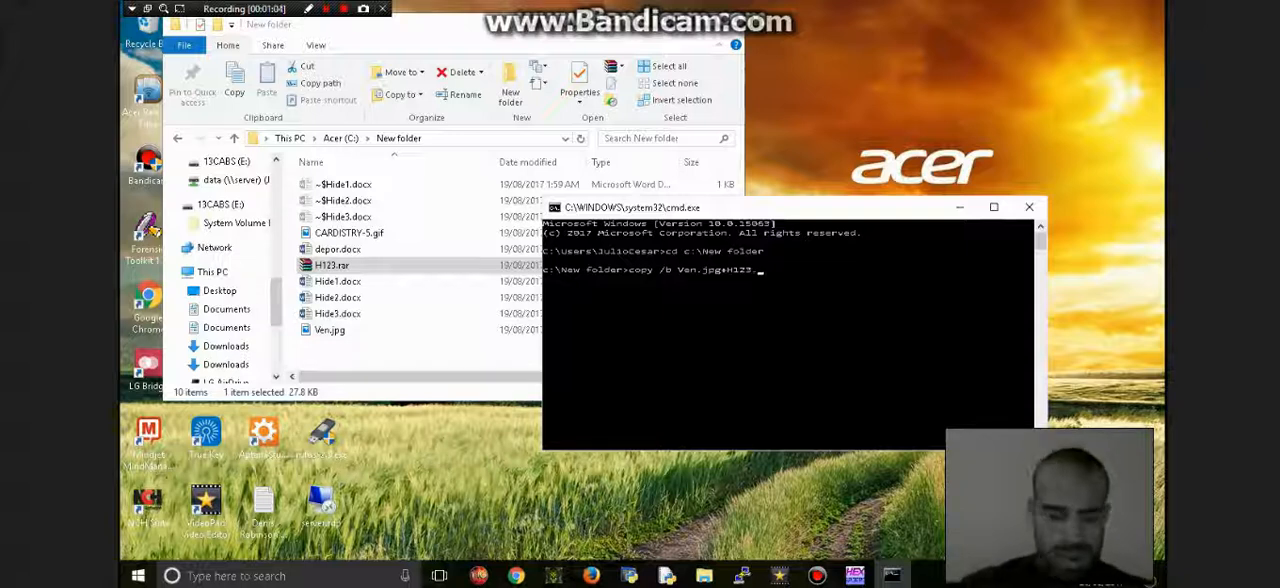
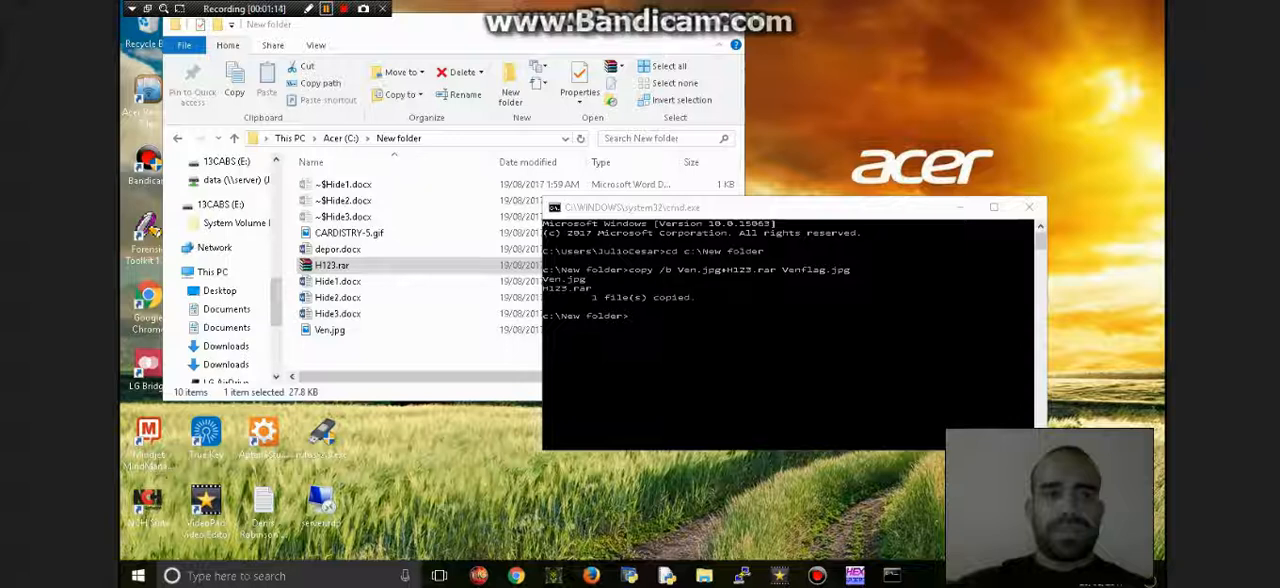
- Go up to Acer (C:), reopen New folder to refresh its listing, and select Venflag.jpg
click(332, 265)
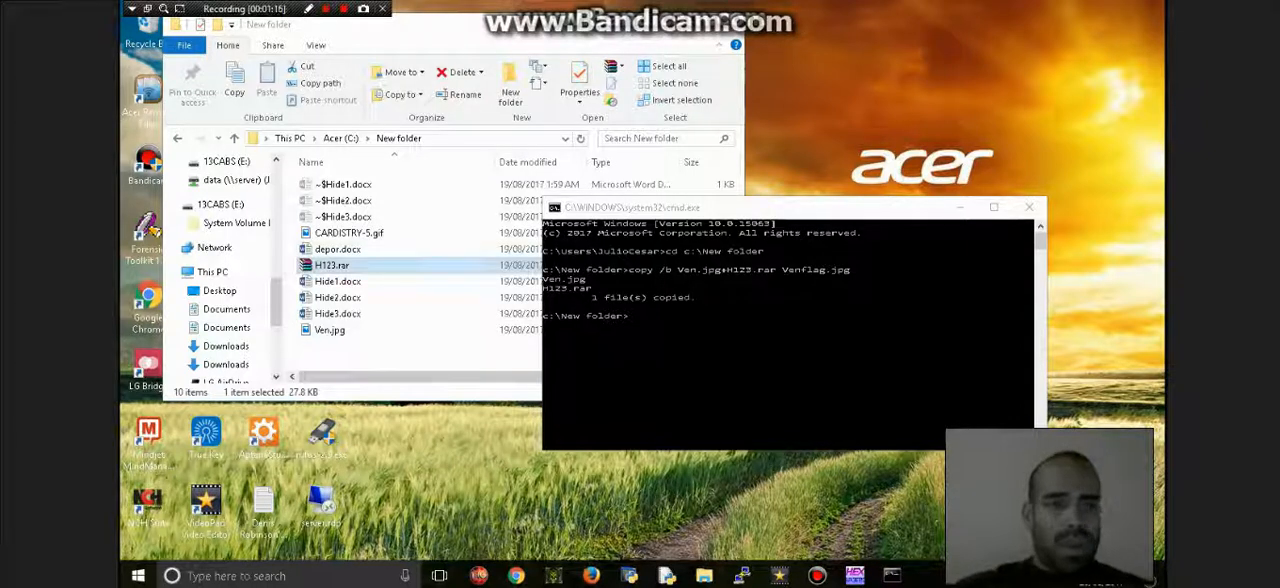
click(341, 138)
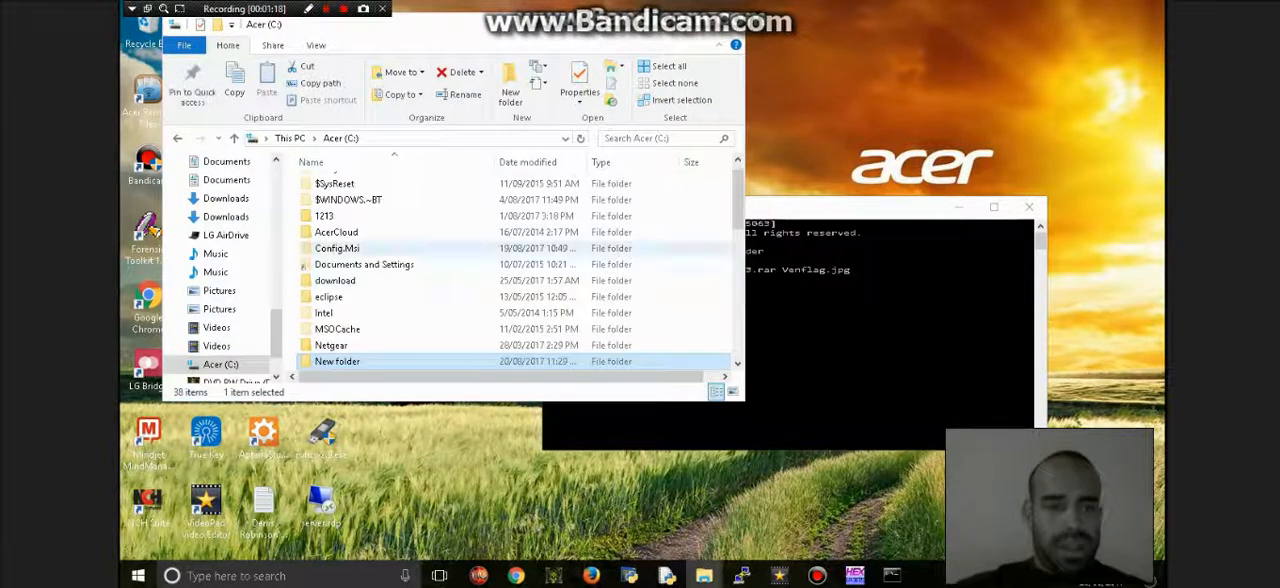
double_click(337, 361)
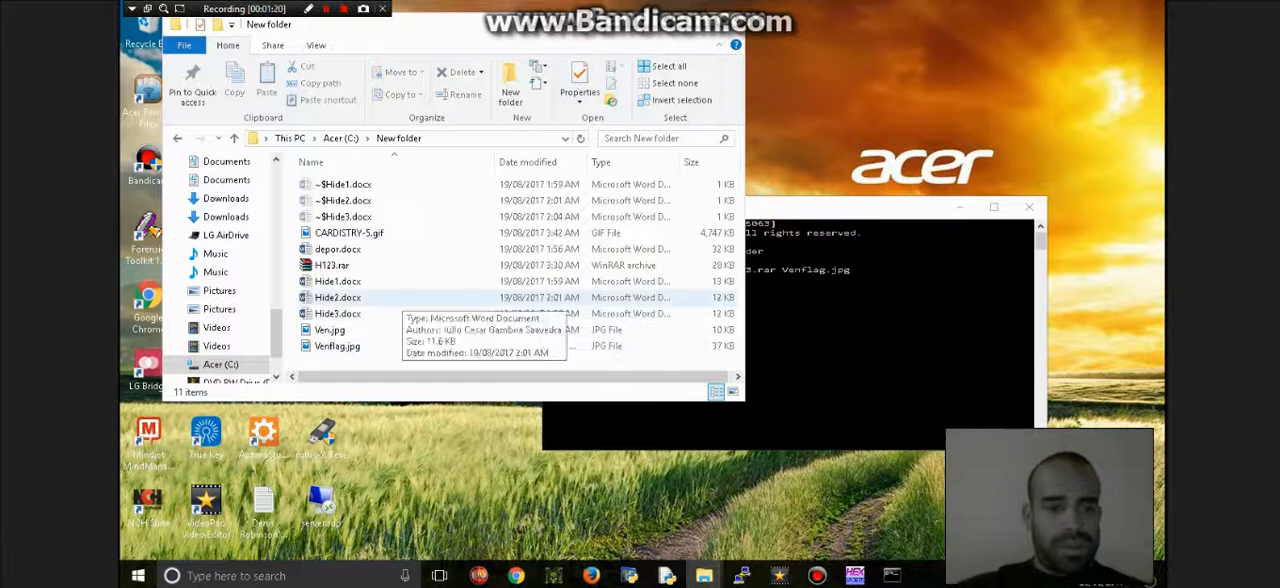
click(337, 346)
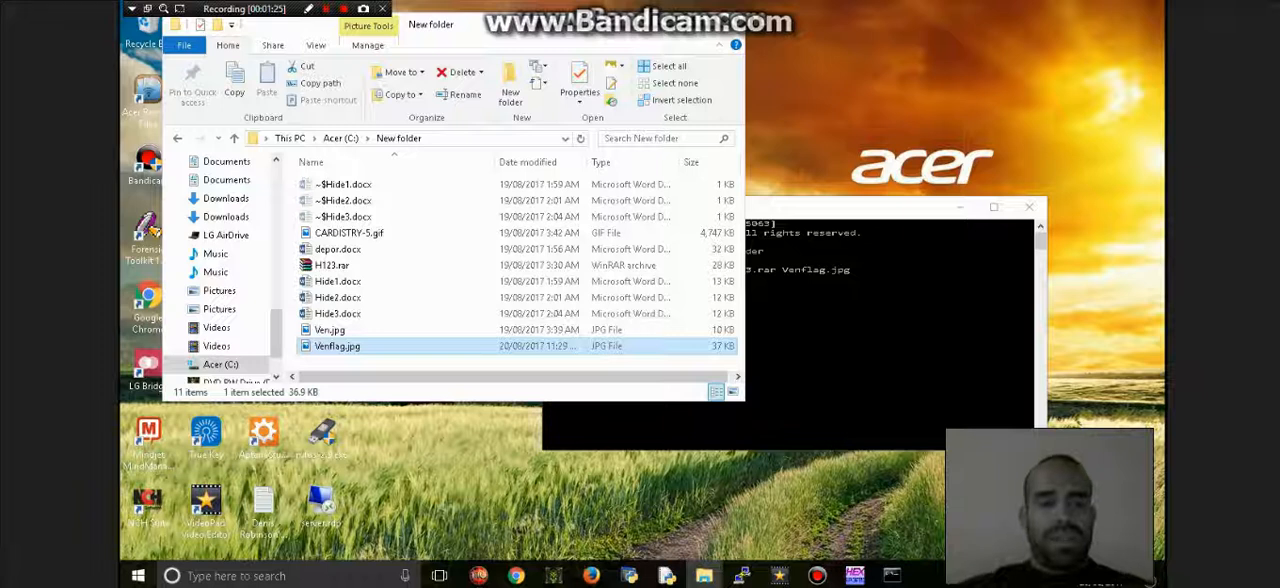
- Open Ven.jpg to view the original flag image, and close the viewer
key(Up)
key(Down)
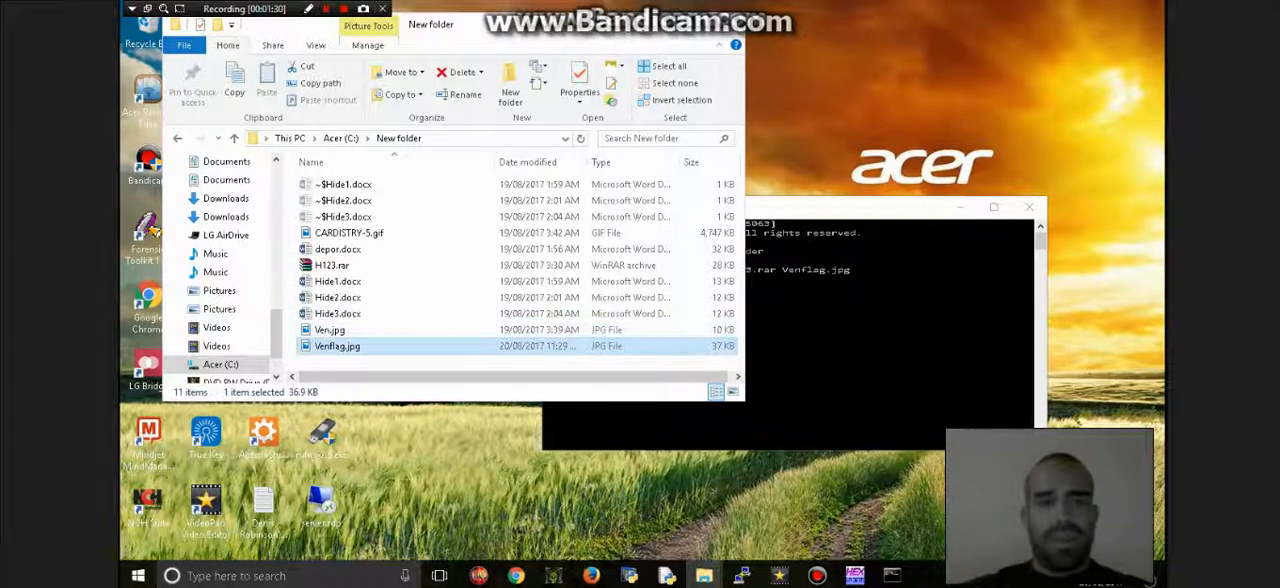
key(alt+Tab)
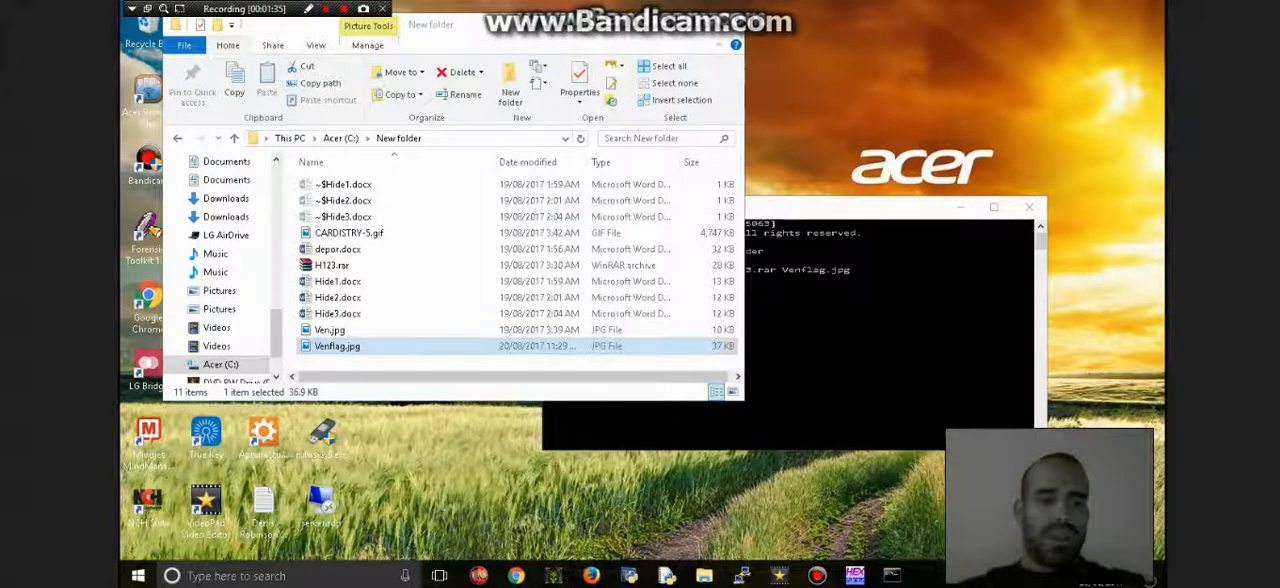
key(alt+Tab)
key(Return)
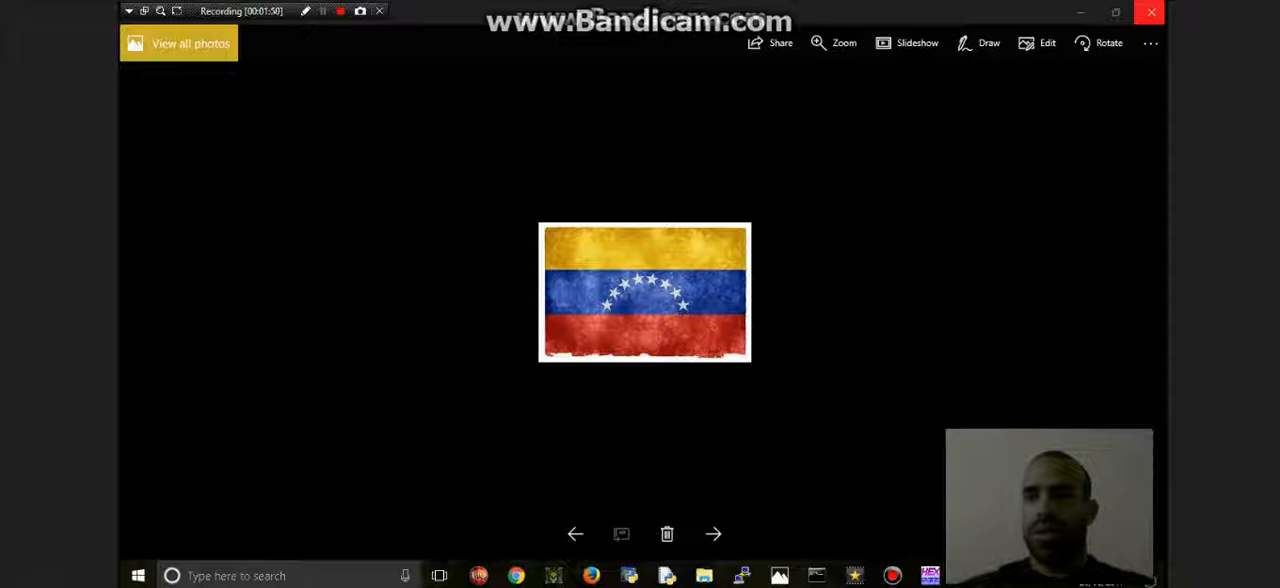
click(1151, 12)
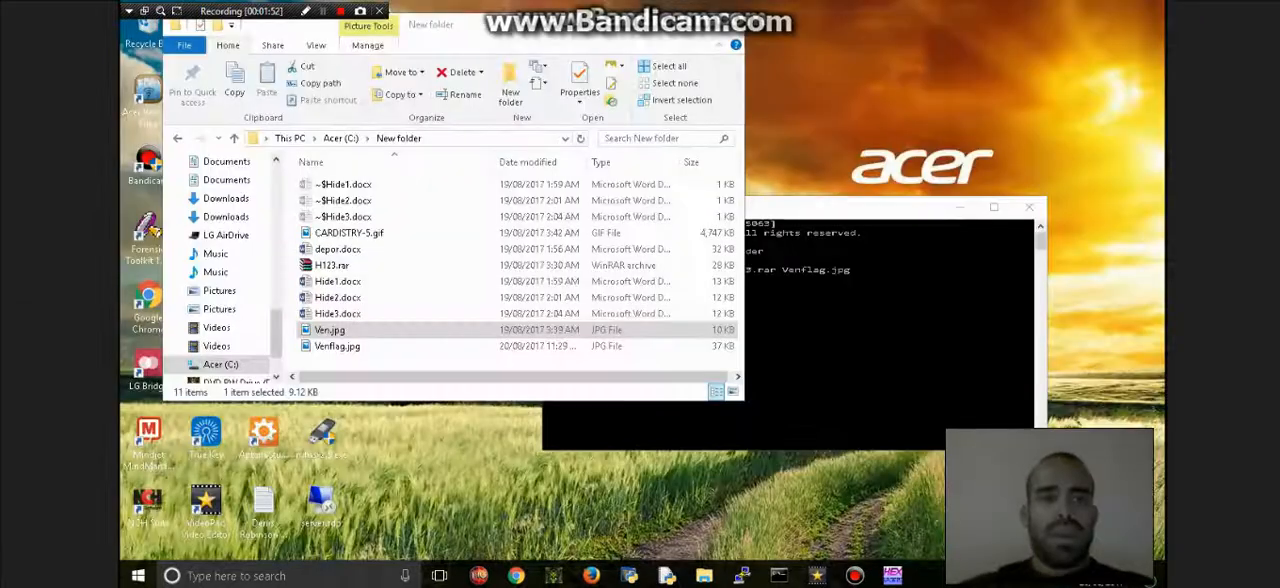
- Open the combined Venflag.jpg to view its picture, and close the viewer
click(338, 346)
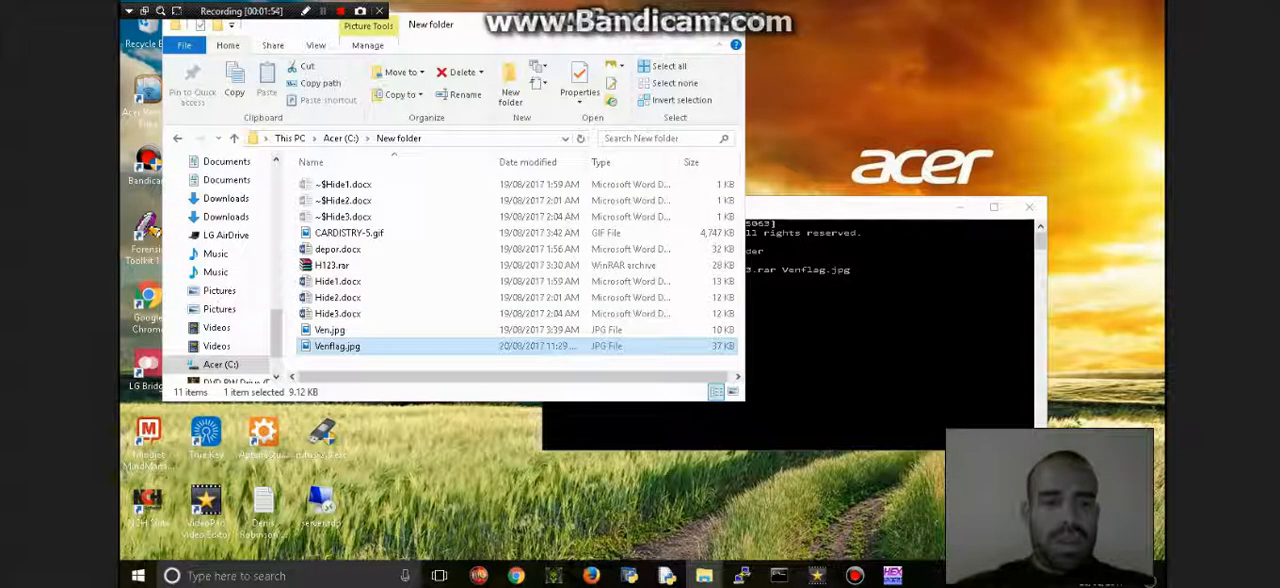
double_click(338, 346)
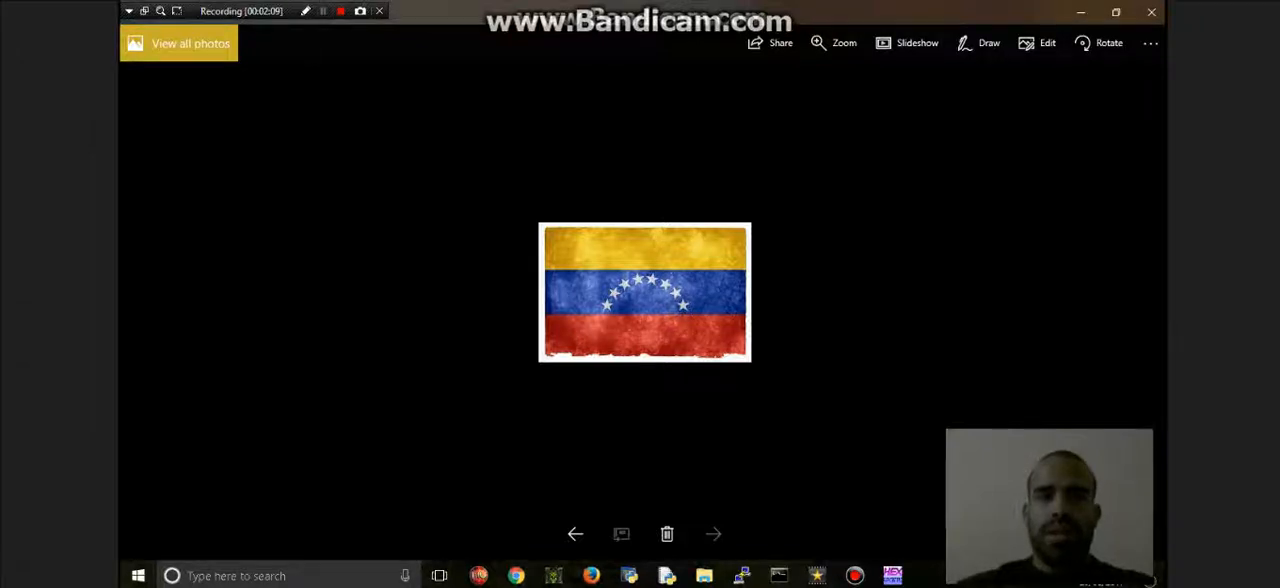
click(322, 11)
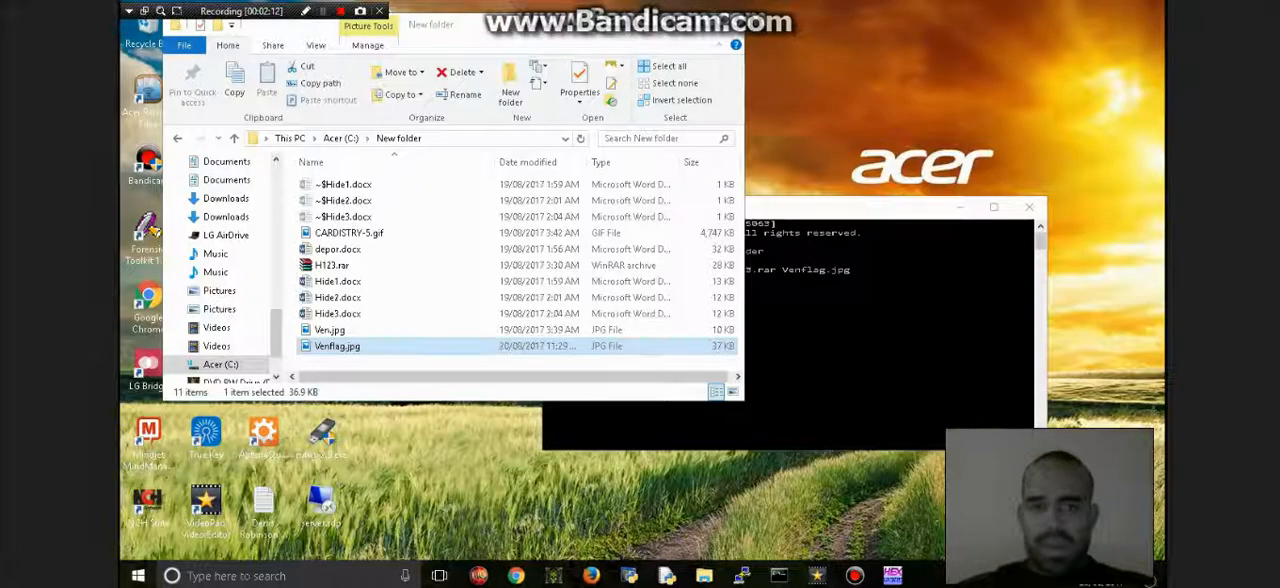
- Compare the file sizes of Ven.jpg and Venflag.jpg, enlarging the folder window
click(664, 330)
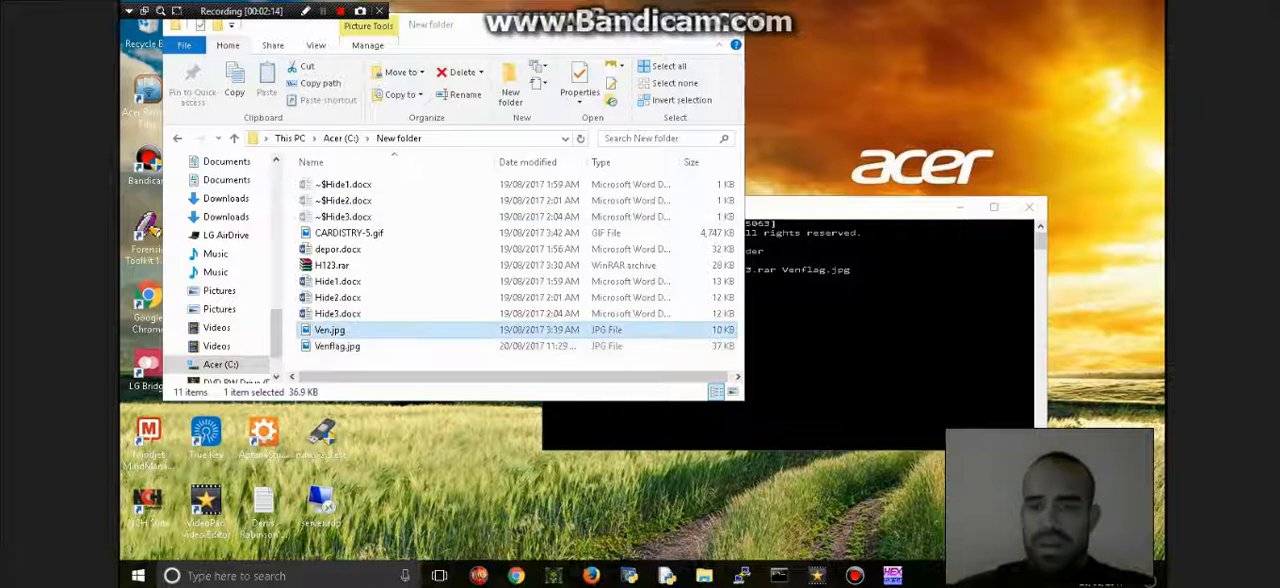
click(664, 345)
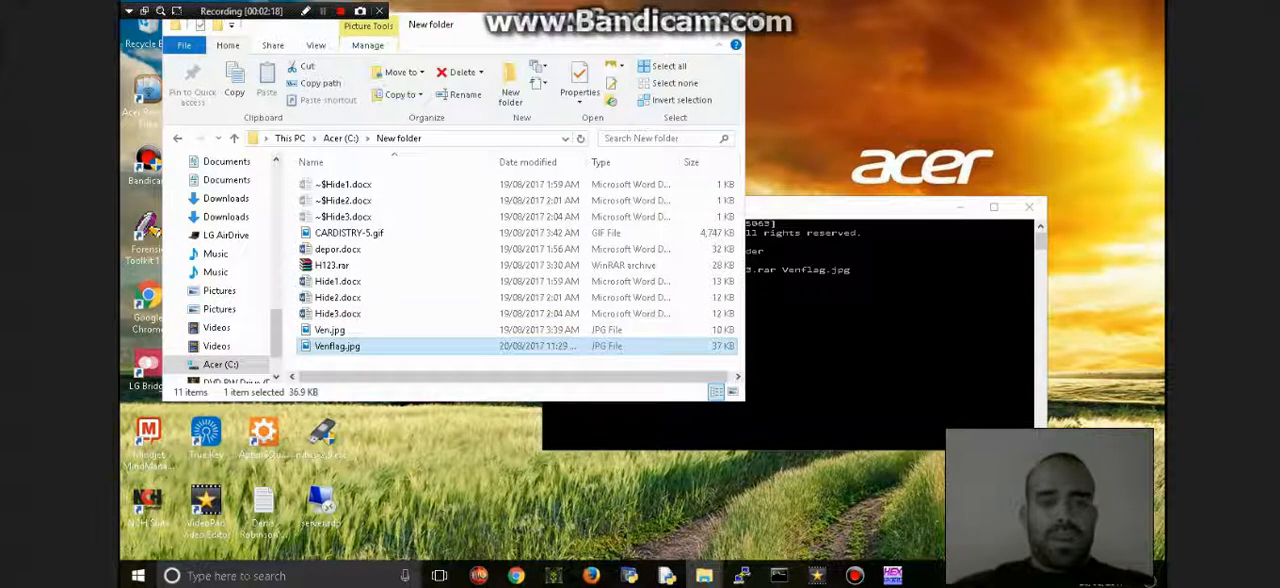
drag(745, 401, 780, 464)
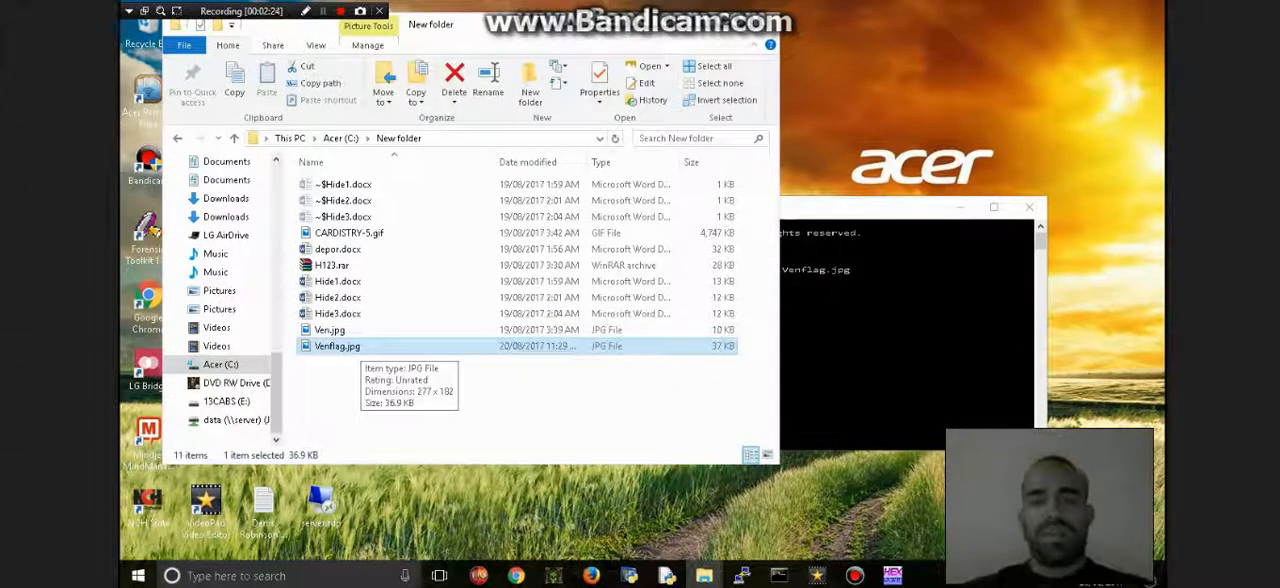
click(358, 346)
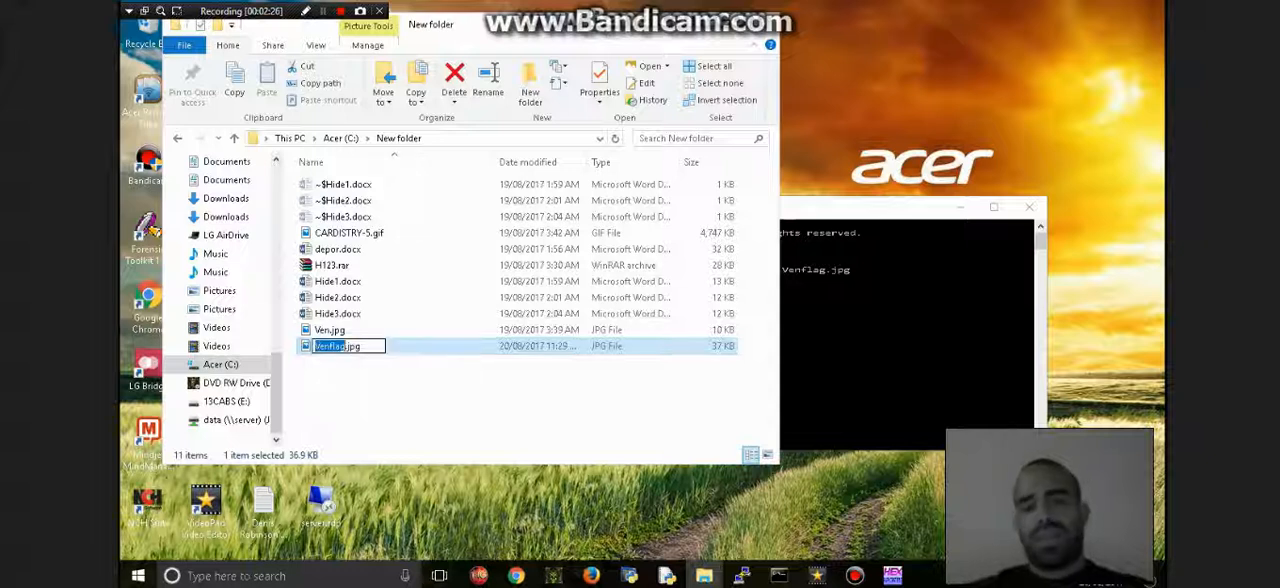
click(361, 346)
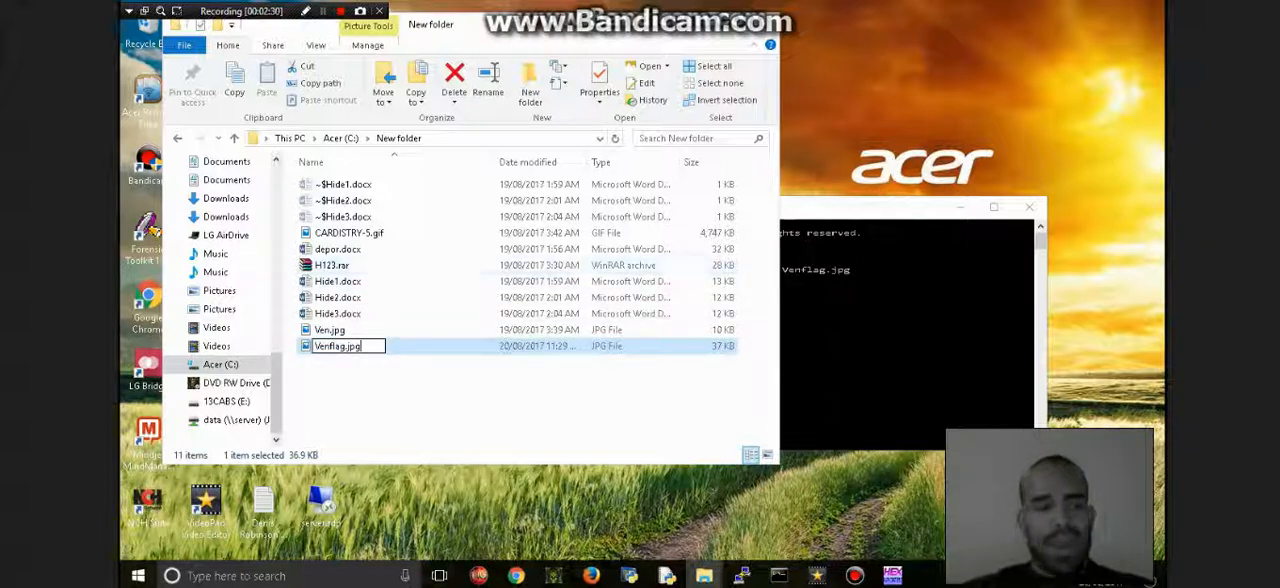
click(331, 330)
click(336, 346)
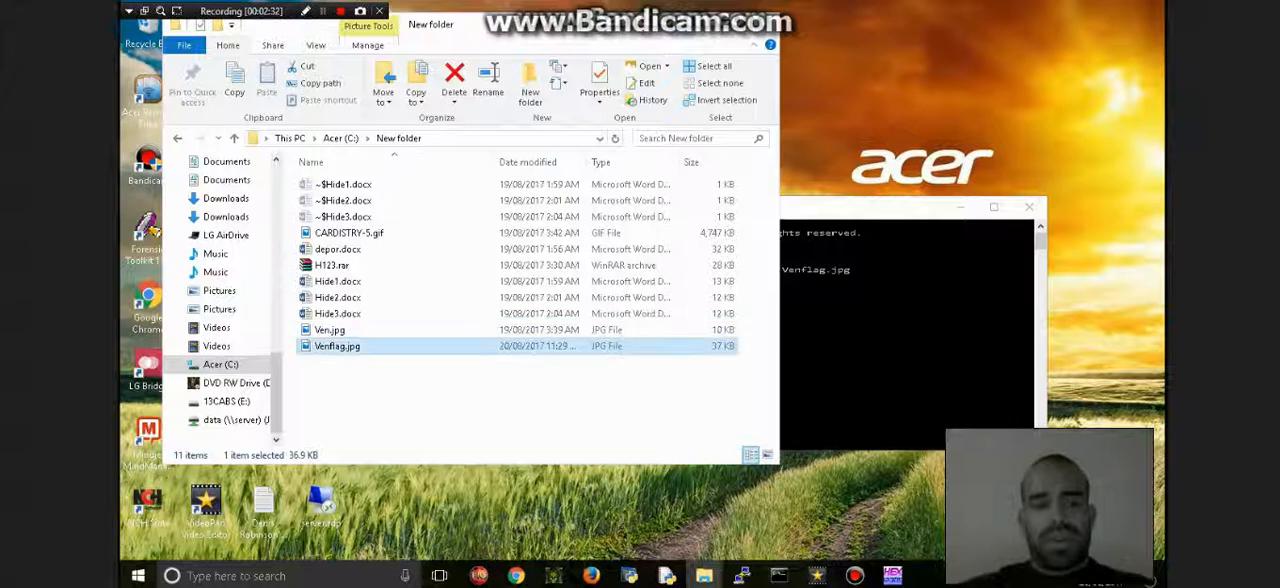
right_click(336, 346)
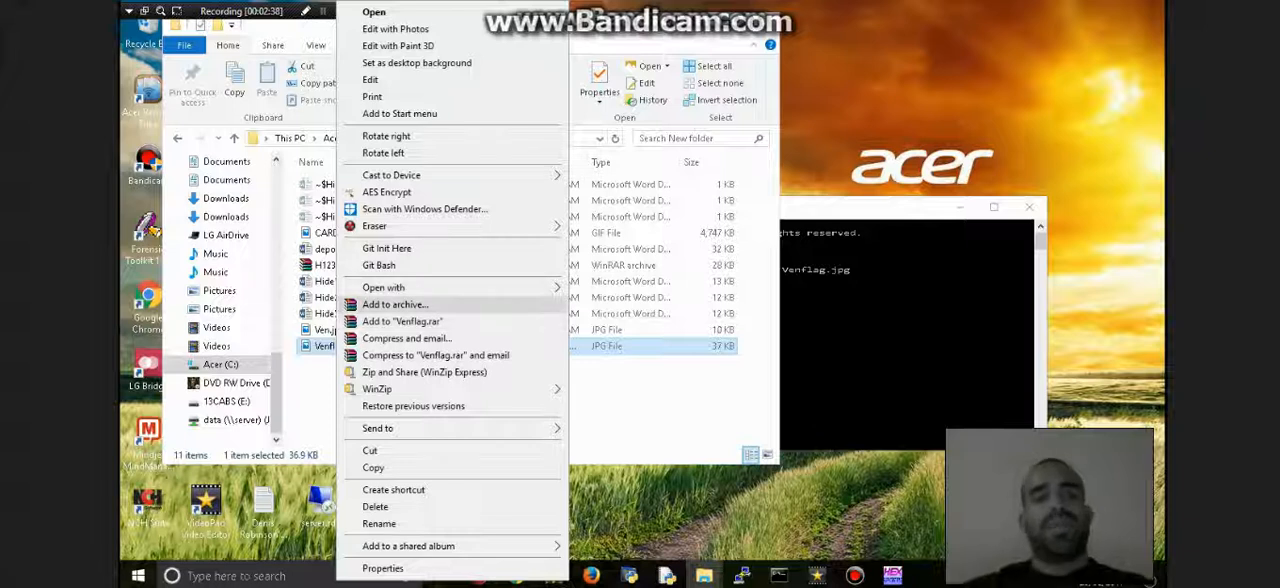
click(645, 397)
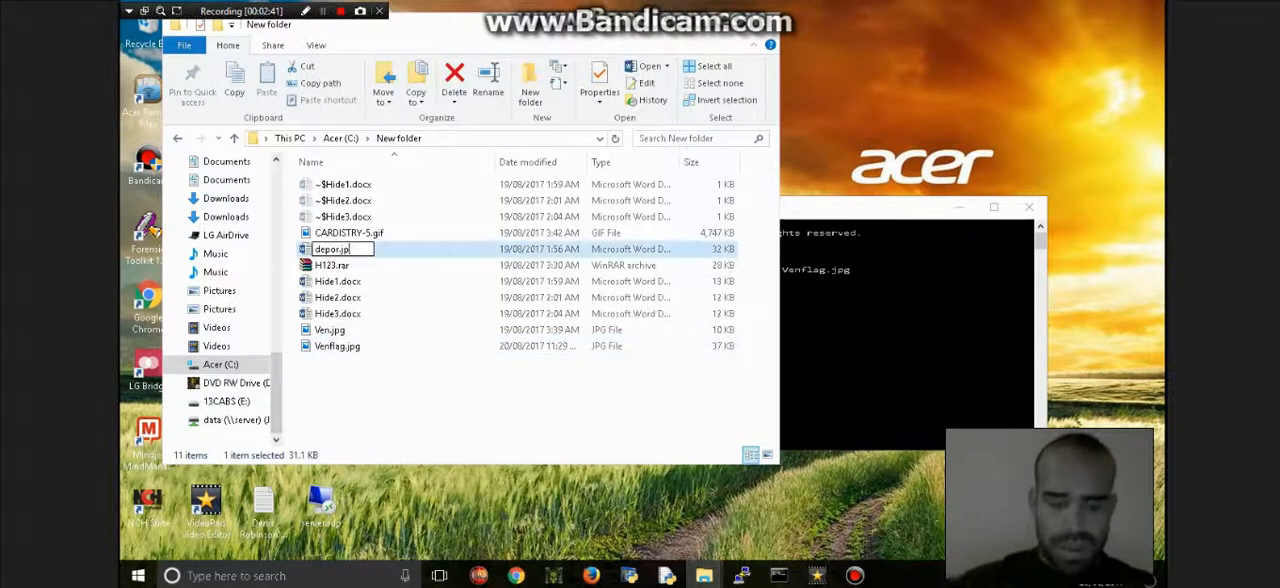
- Rename depor.docx in New folder as depor.jpg
text(g)
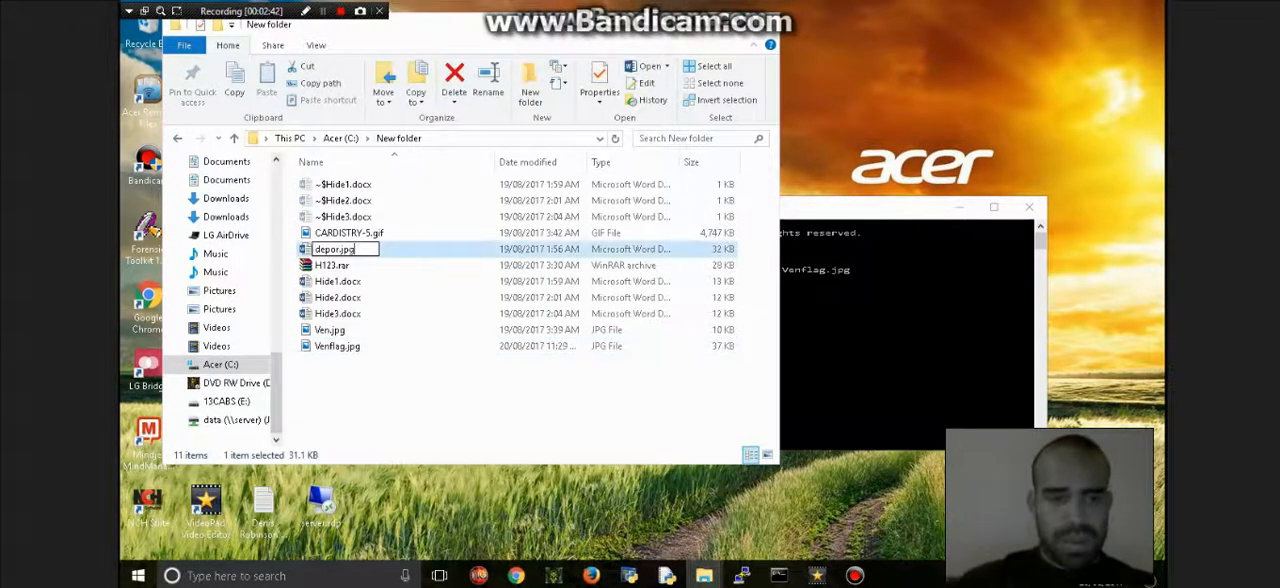
key(Return)
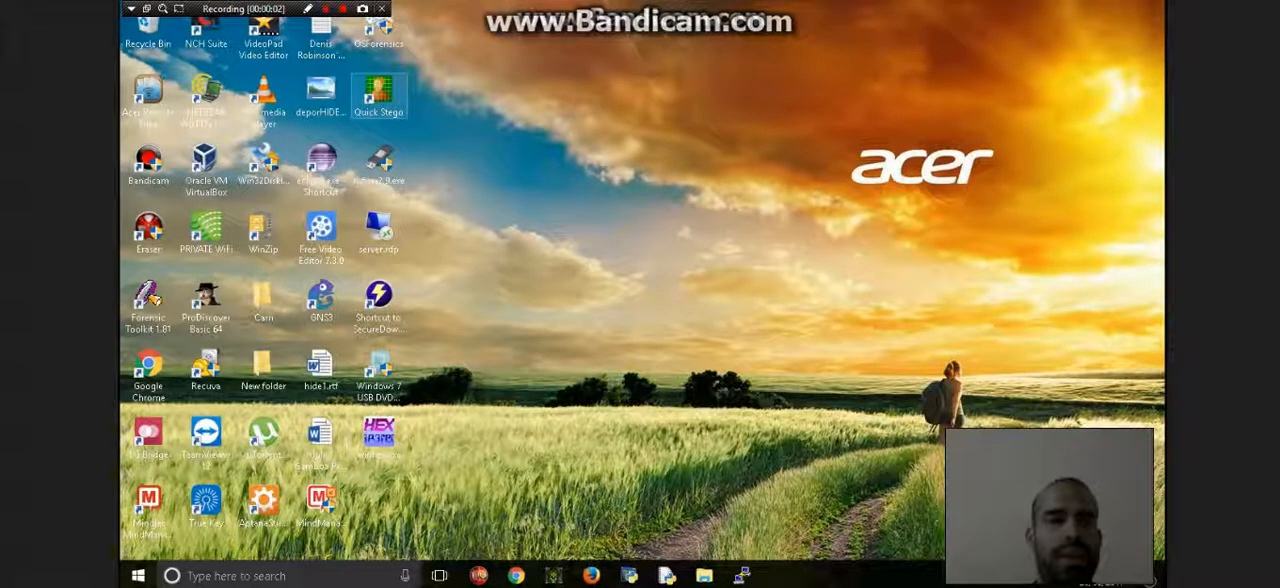
- Launch Quick Stego and open the image deporHIDE.bmp from the Desktop
double_click(378, 95)
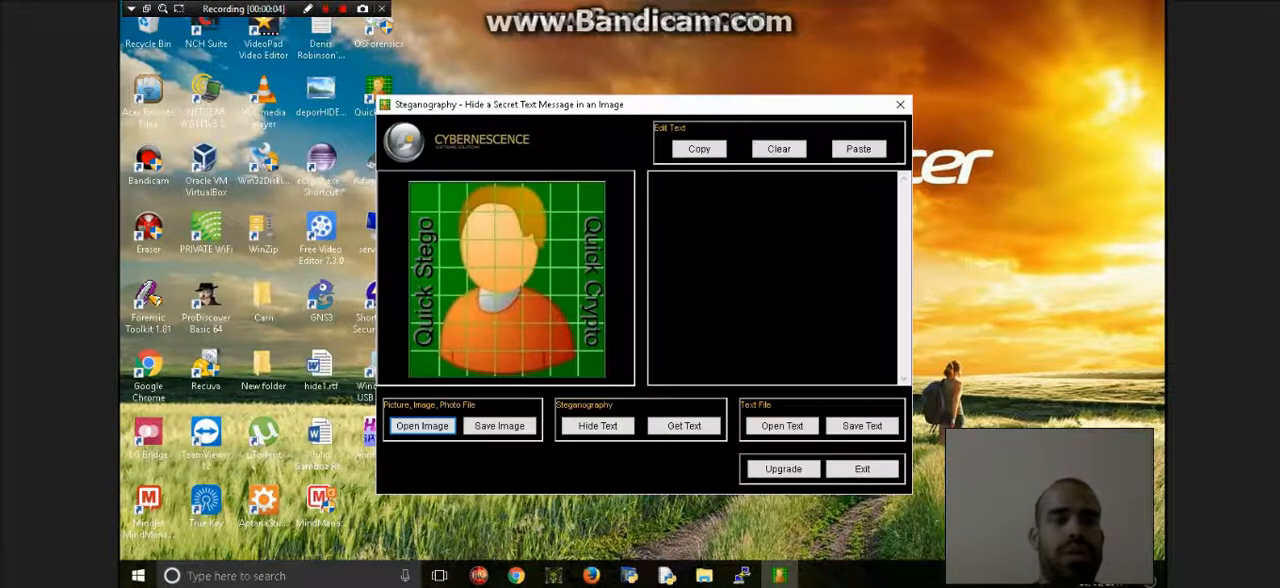
click(422, 426)
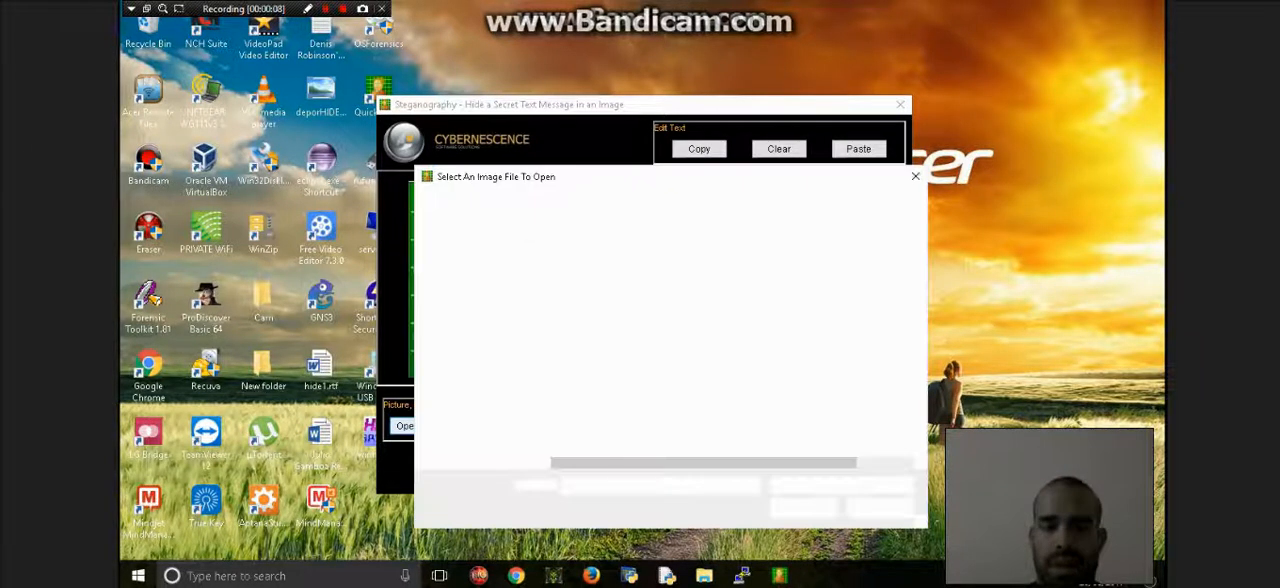
click(600, 304)
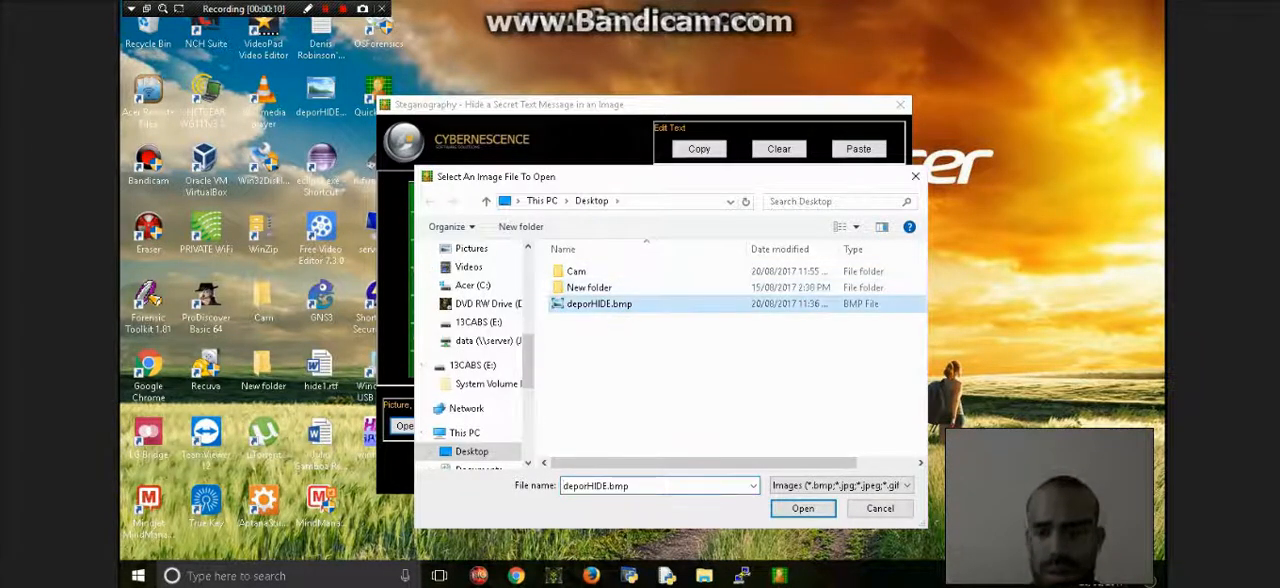
click(803, 508)
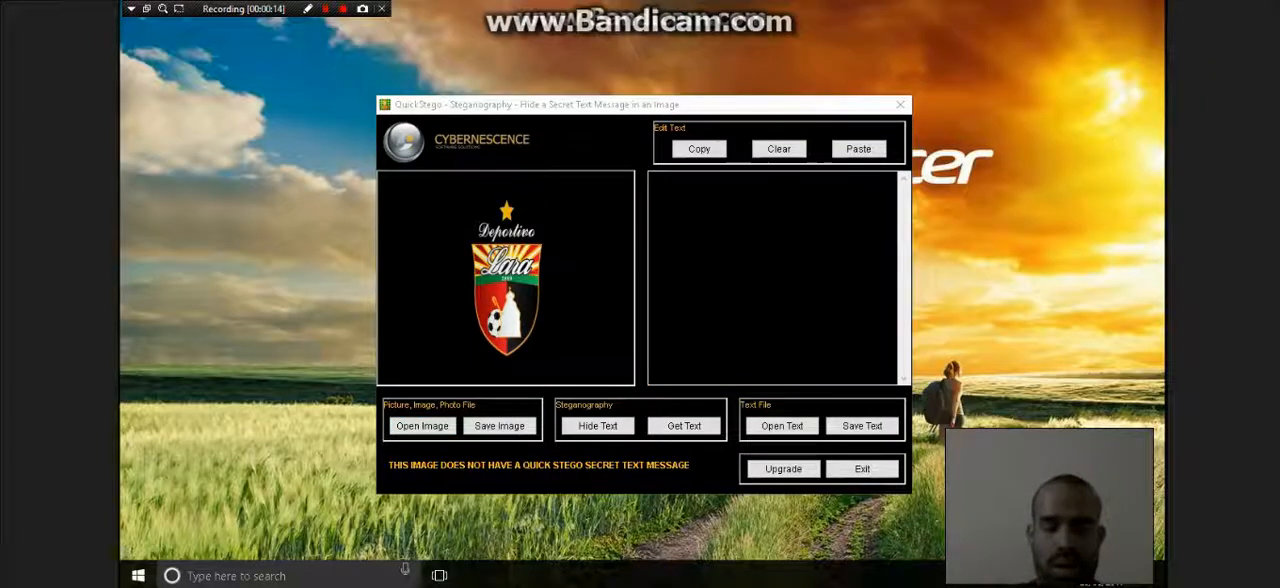
- Enter the message "this is a test!!" and hide it in the opened image
click(772, 278)
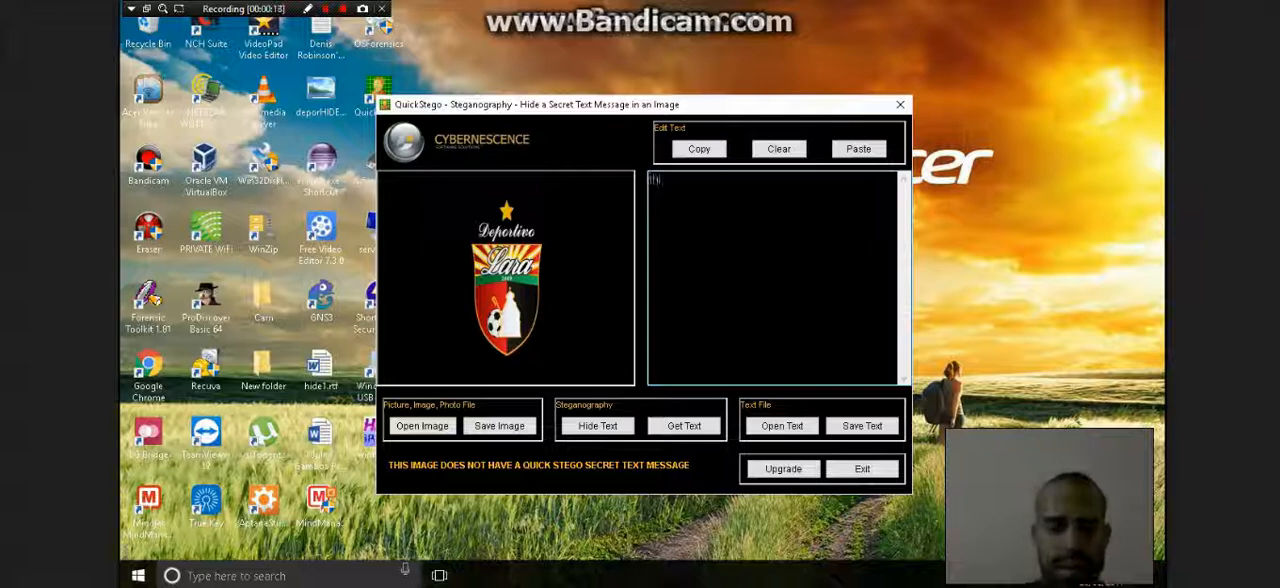
text(s is a test!!)
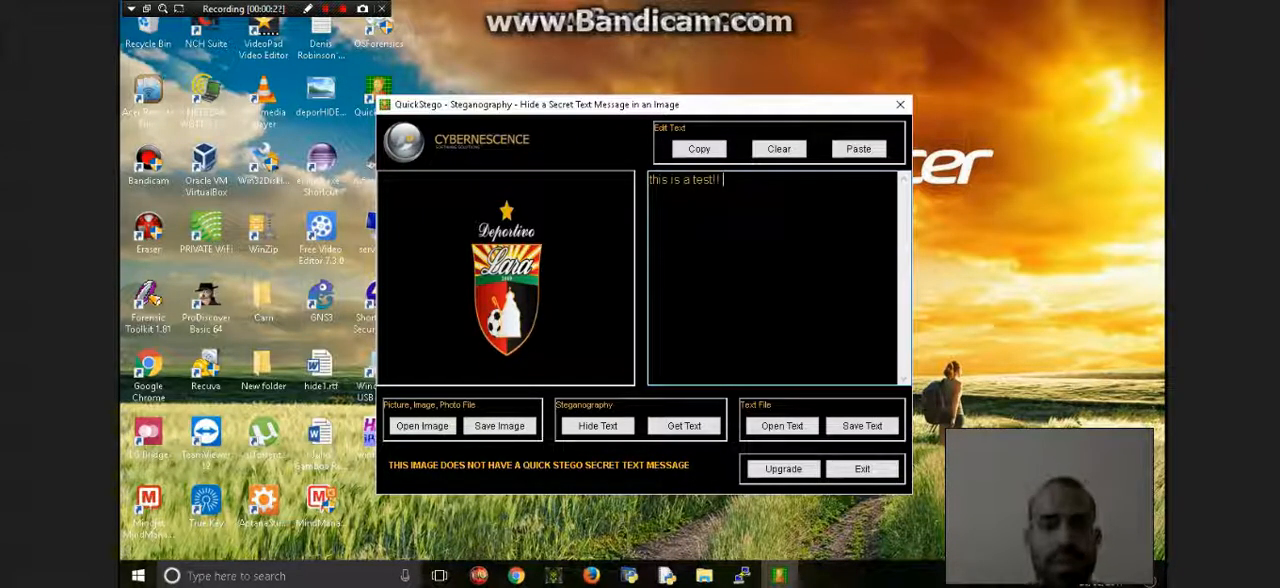
click(597, 425)
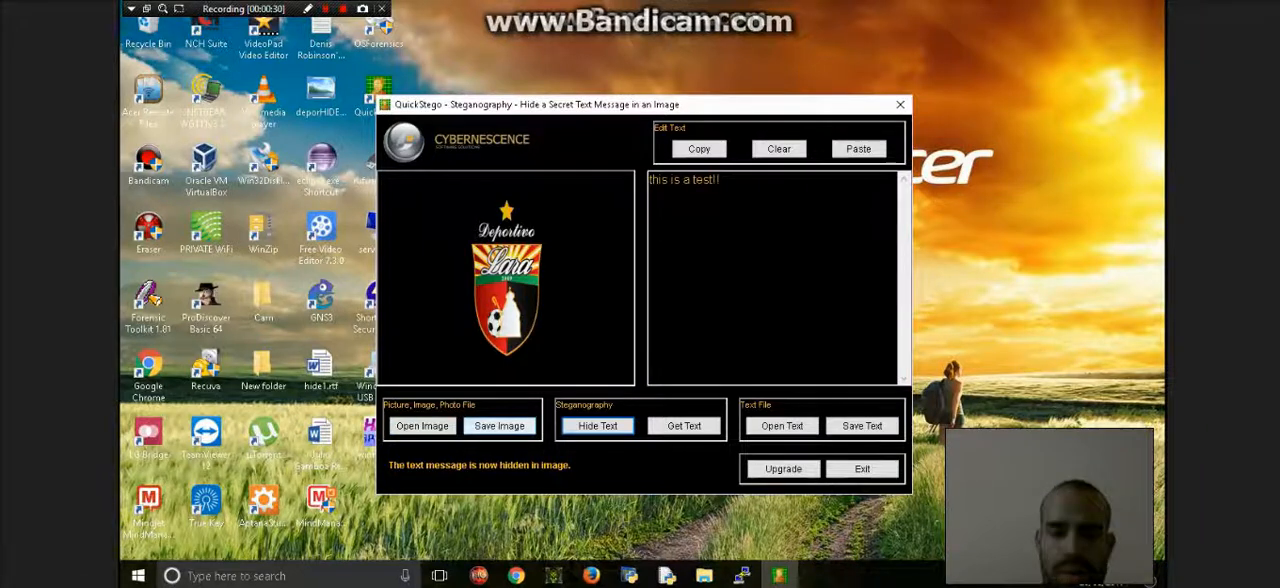
- Save the image with the hidden message as deporHIDE123.bmp in New folder on the Desktop
click(499, 425)
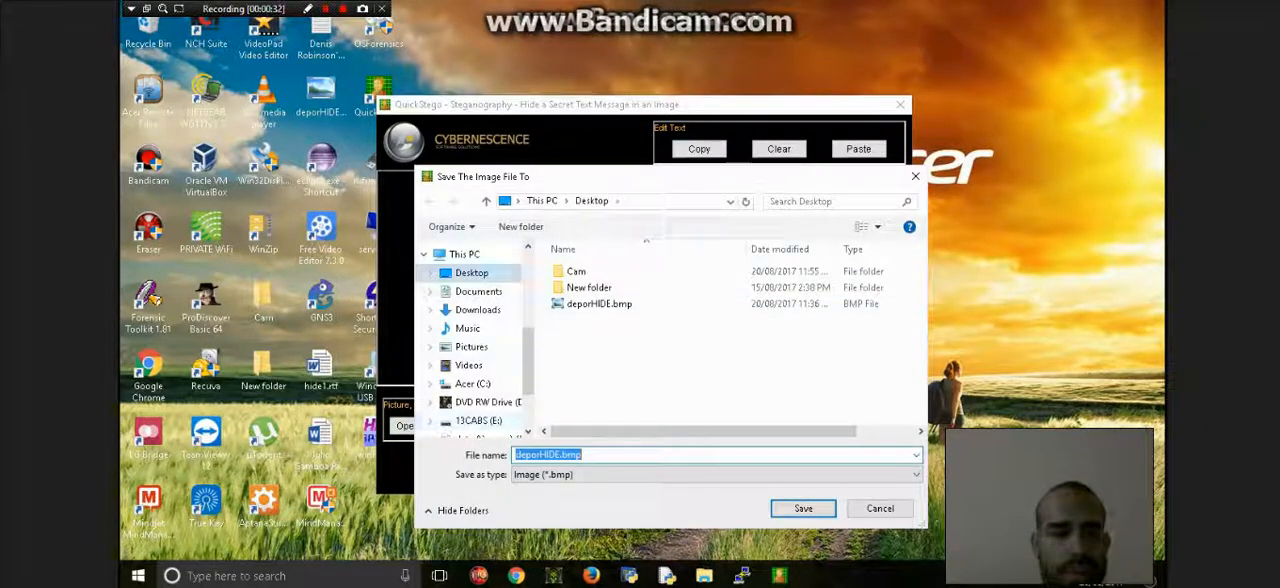
double_click(589, 287)
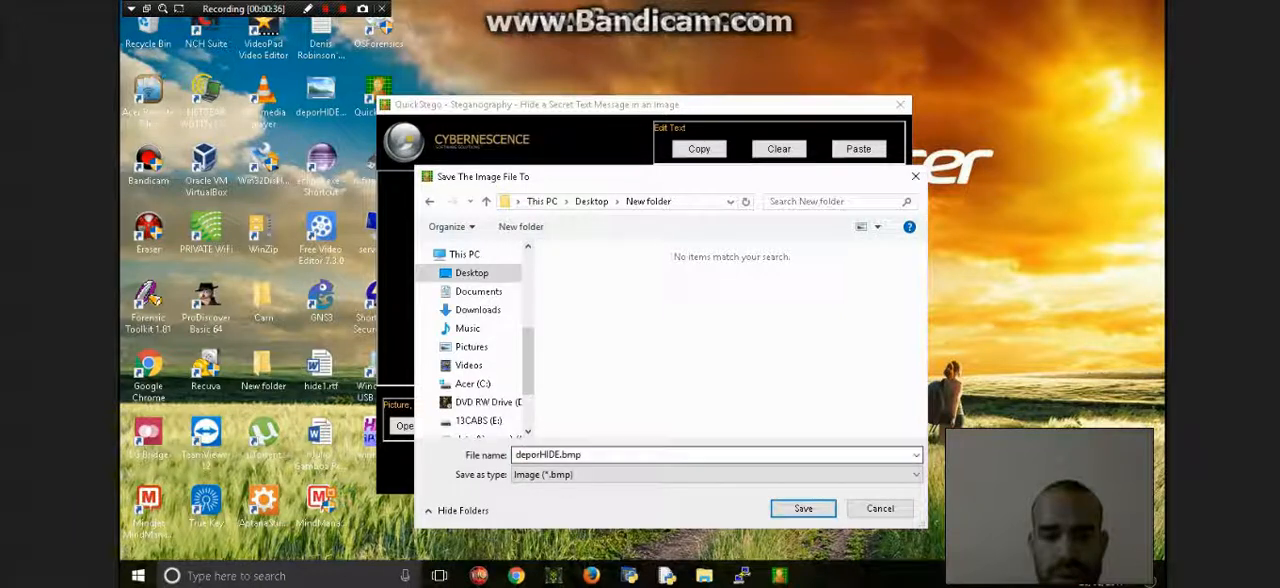
click(580, 455)
click(557, 454)
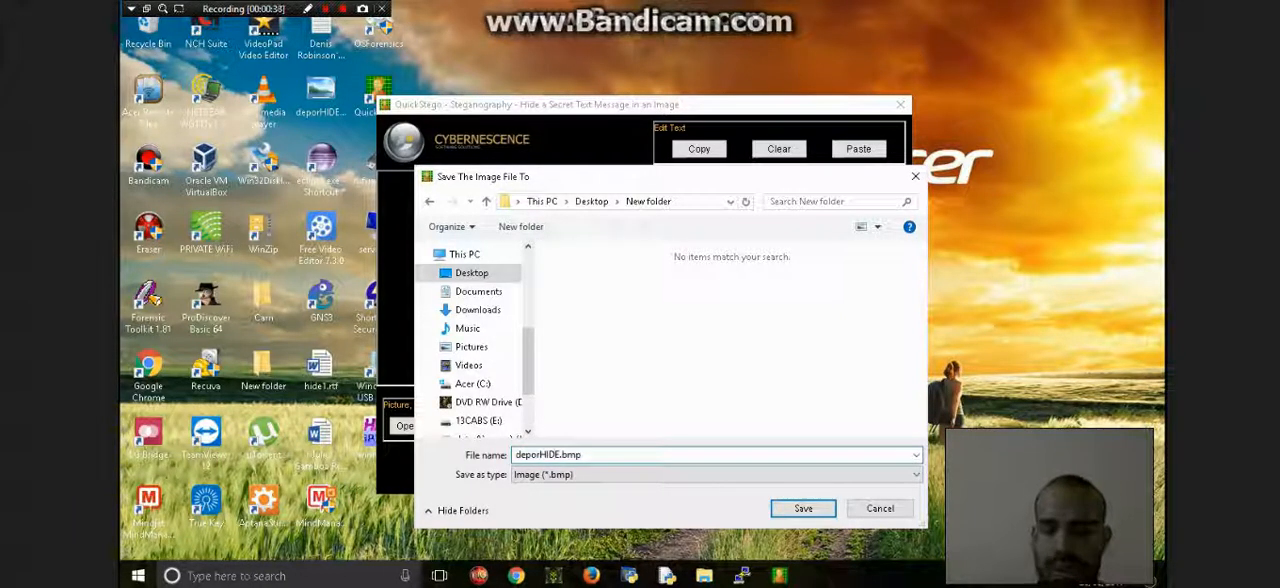
text(123)
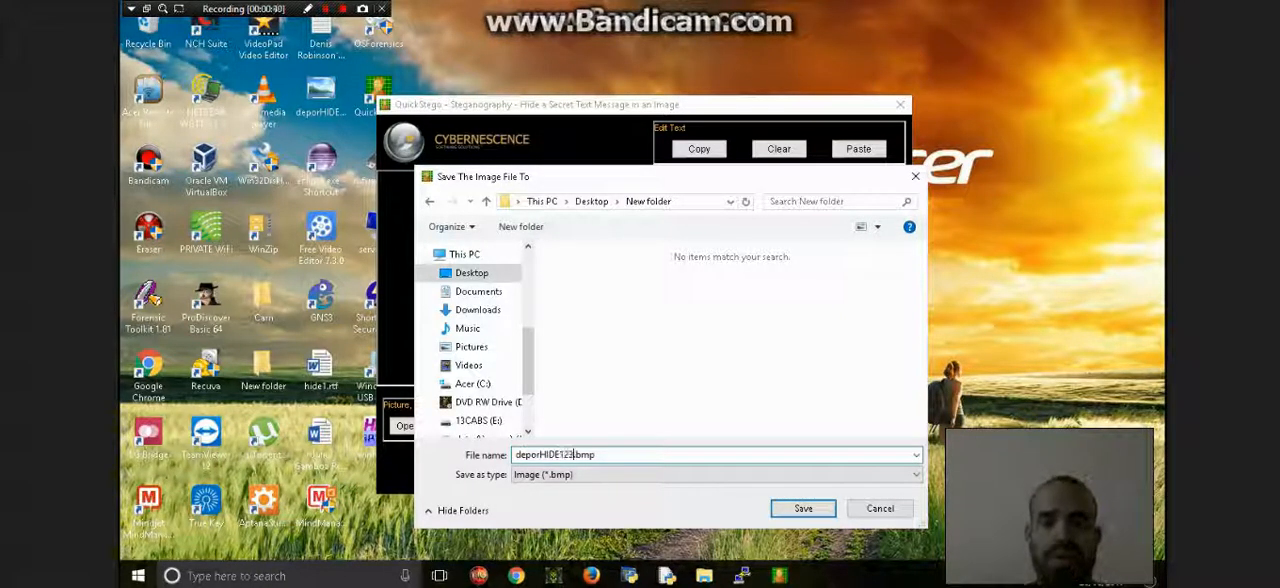
click(803, 508)
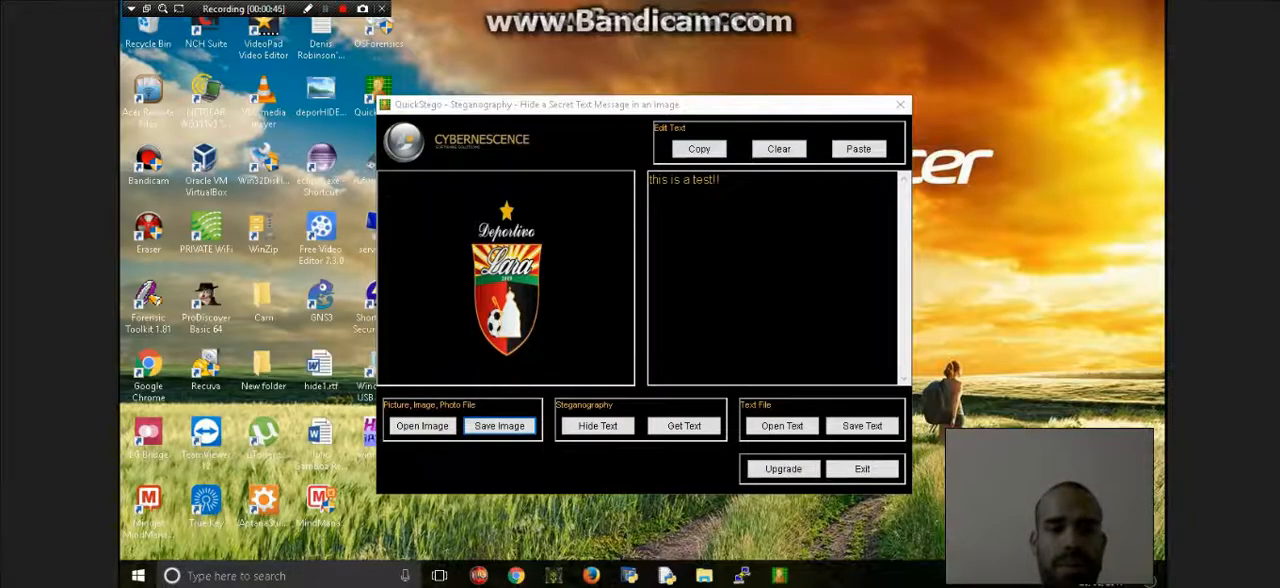
- Exit Quick Stego and open New folder on the desktop in File Explorer
click(862, 469)
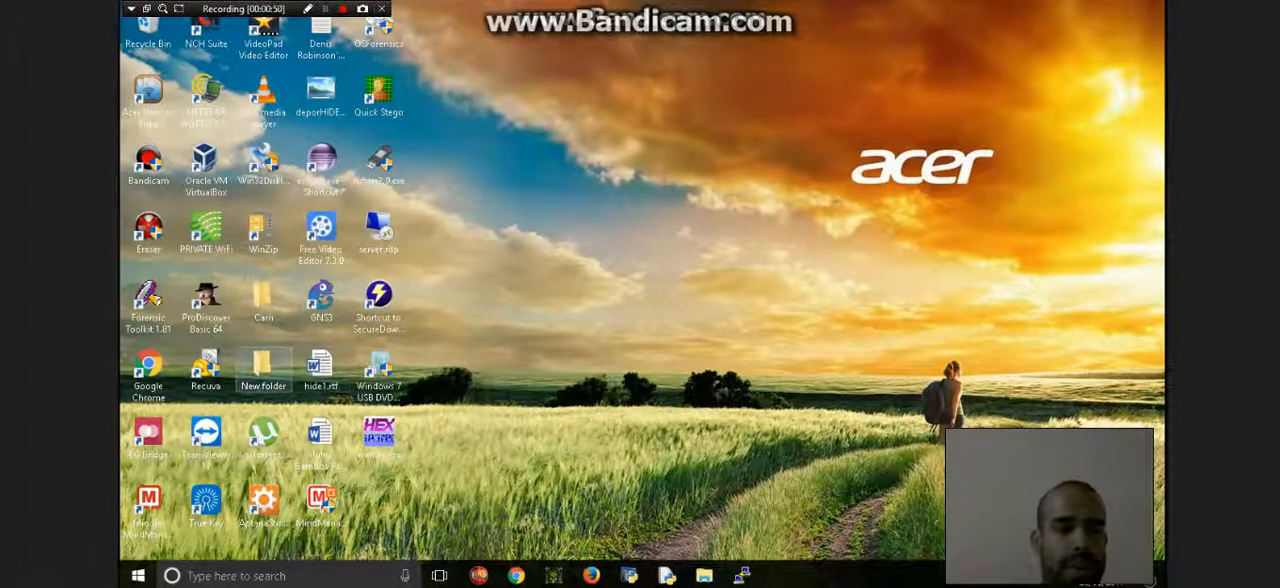
mouse_move(260, 365)
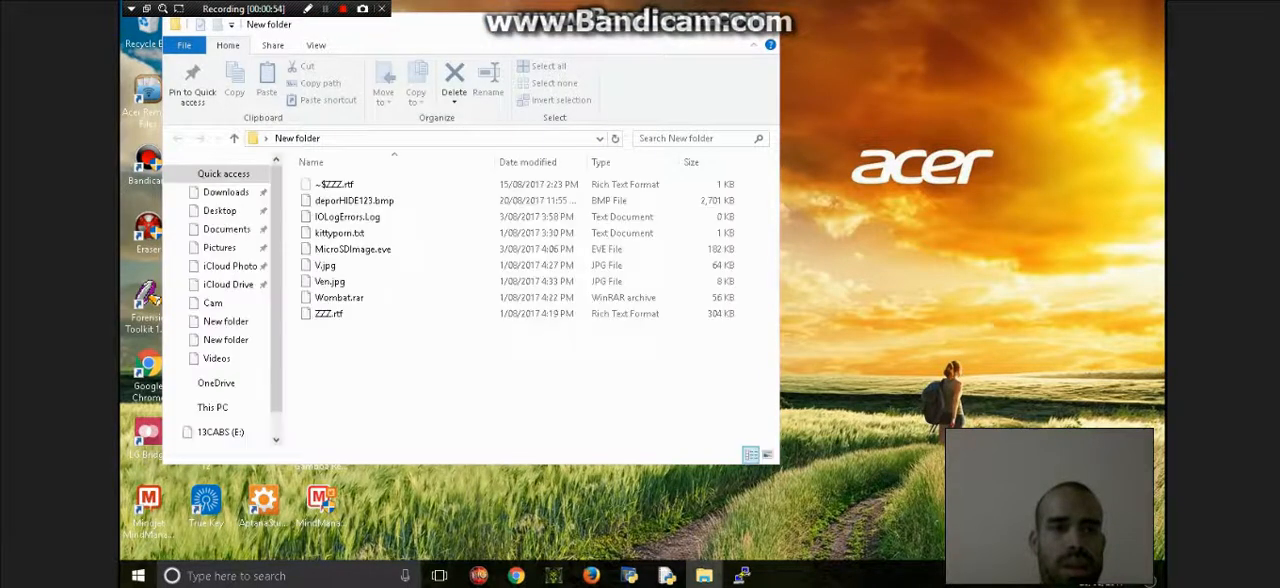
- View deporHIDE123.bmp from New folder in the photo viewer, and close the viewer and the folder
click(354, 201)
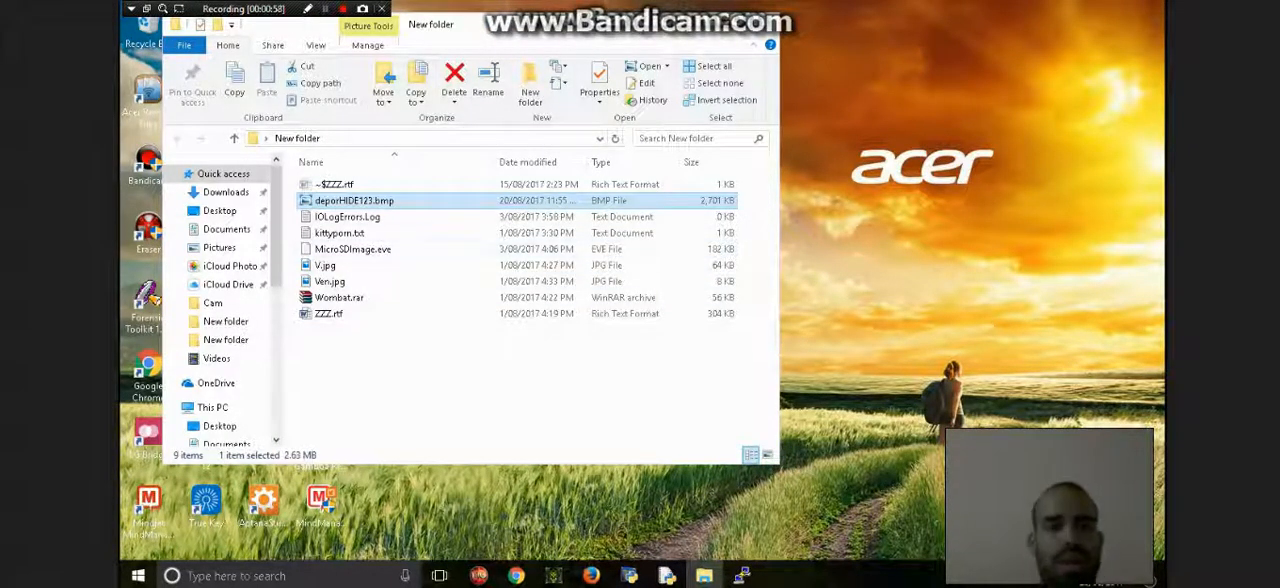
double_click(375, 201)
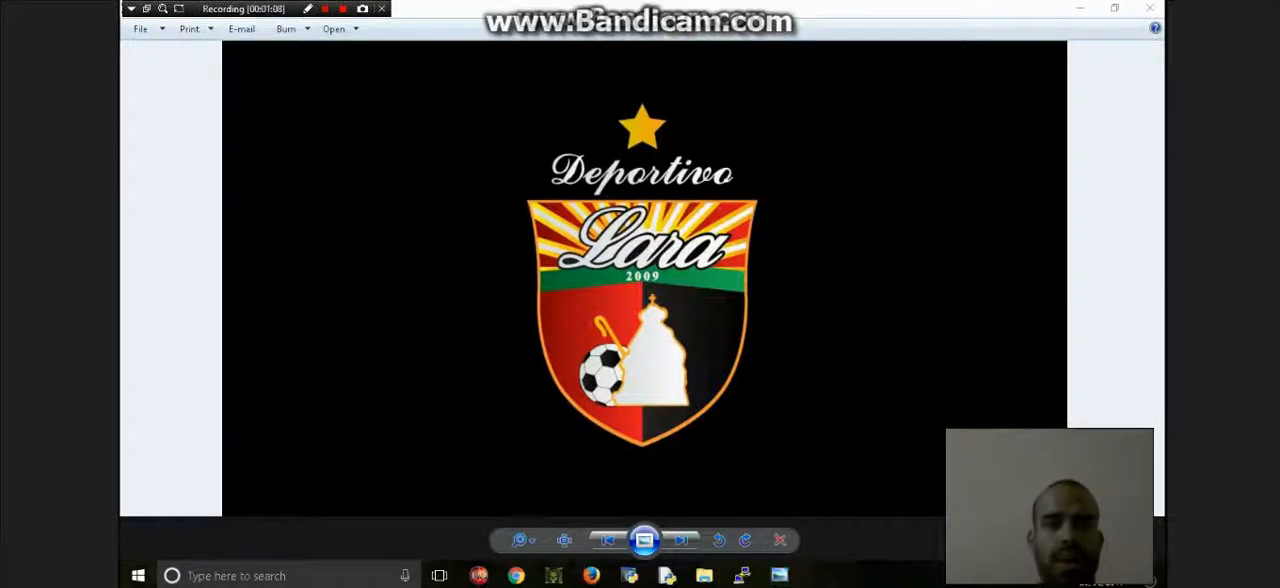
click(1150, 8)
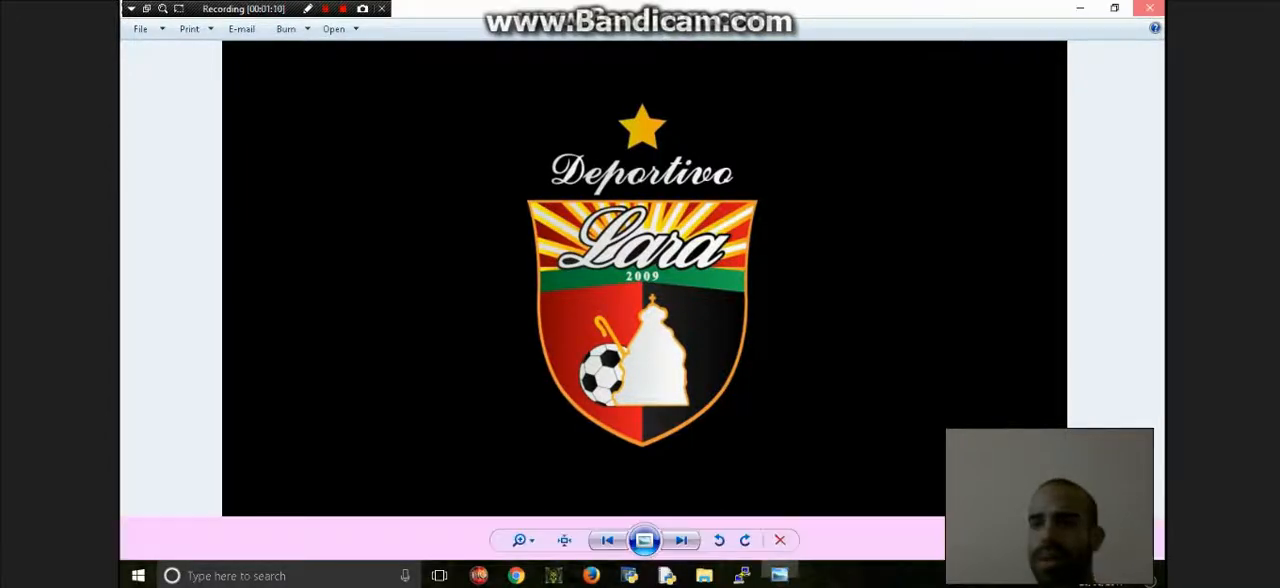
click(762, 24)
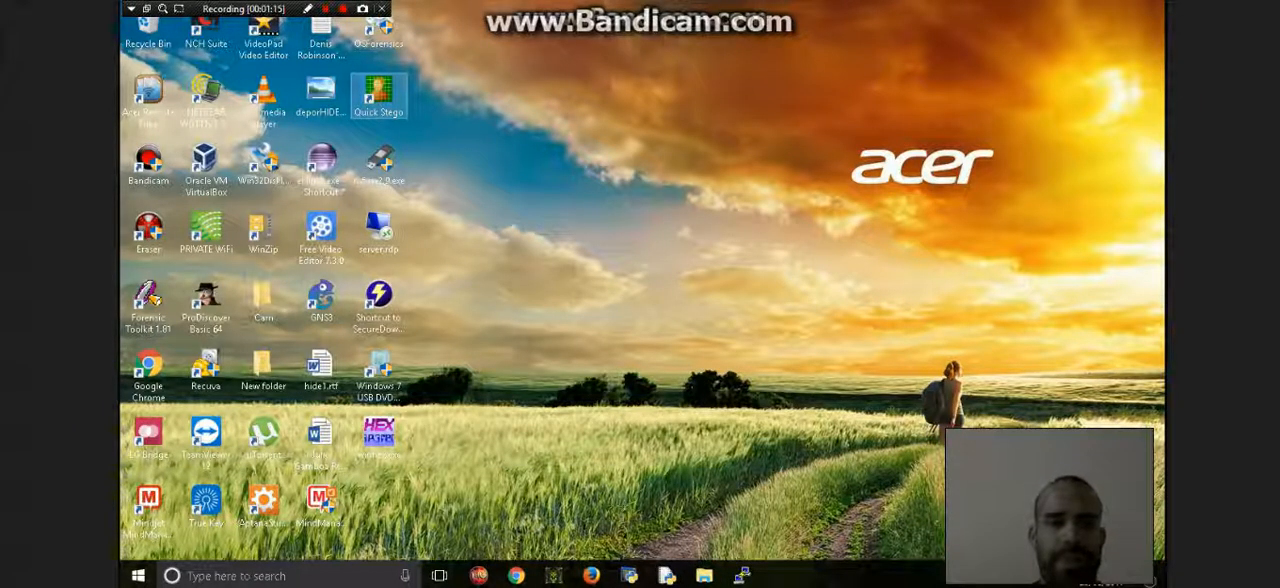
- Launch Quick Stego and open deporHIDE123.bmp from New folder on the Desktop to reveal its hidden text
double_click(378, 95)
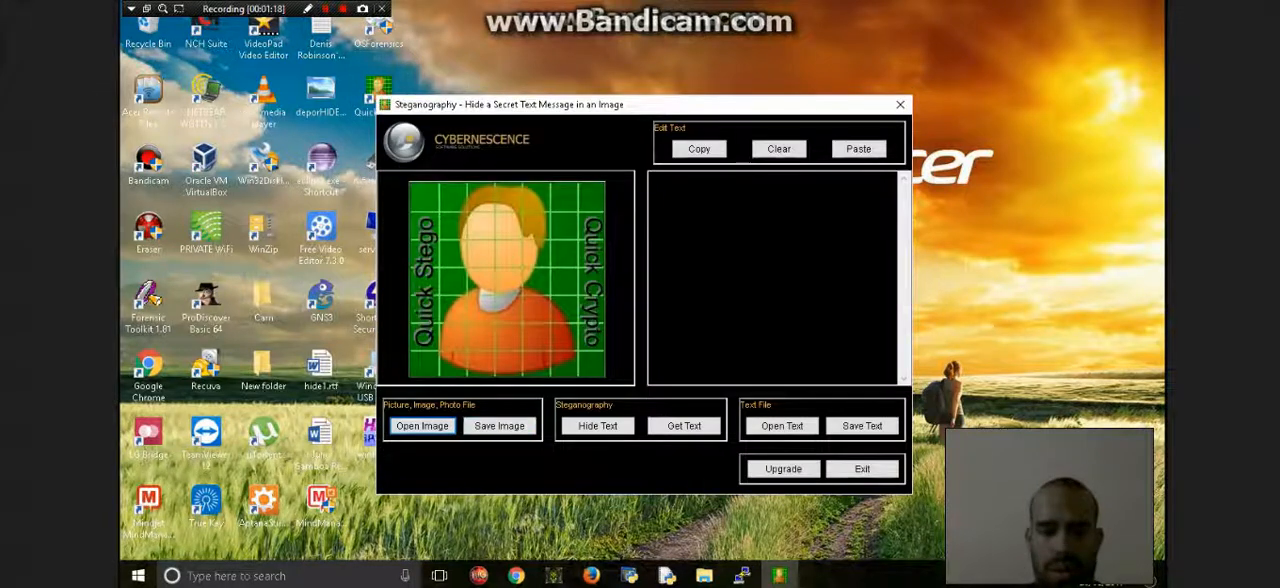
click(422, 426)
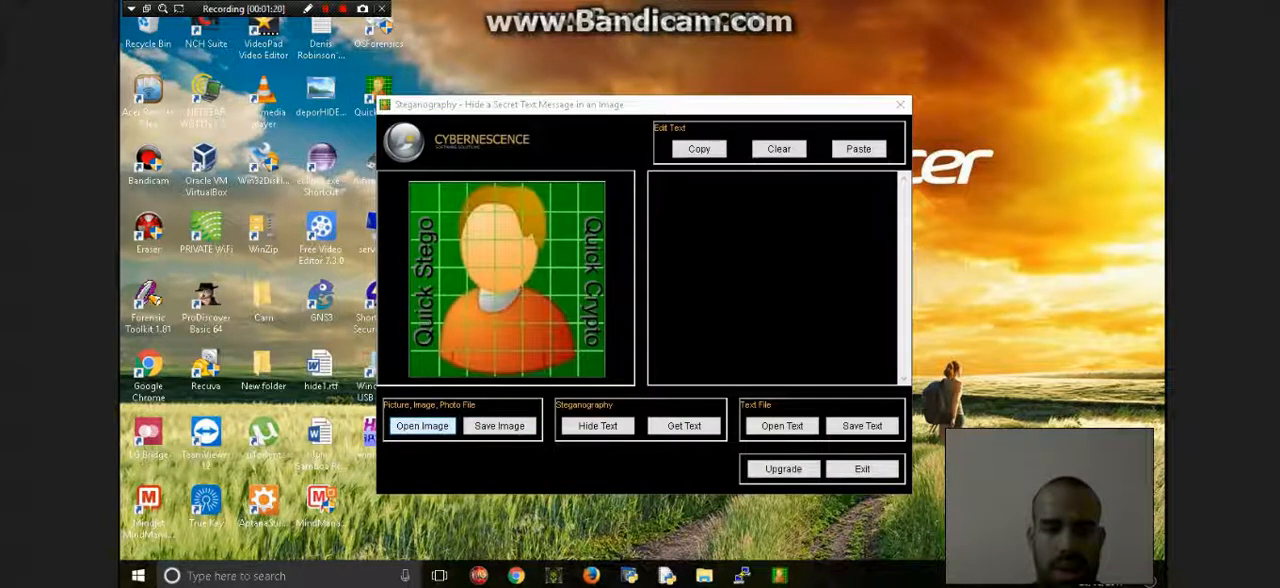
click(588, 295)
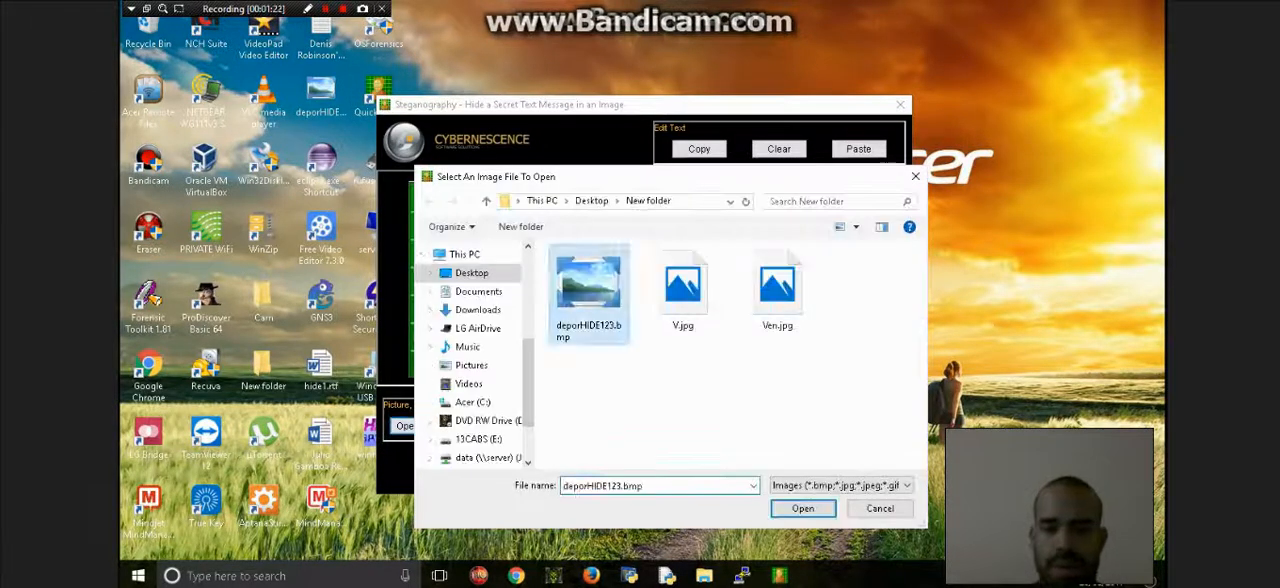
click(803, 508)
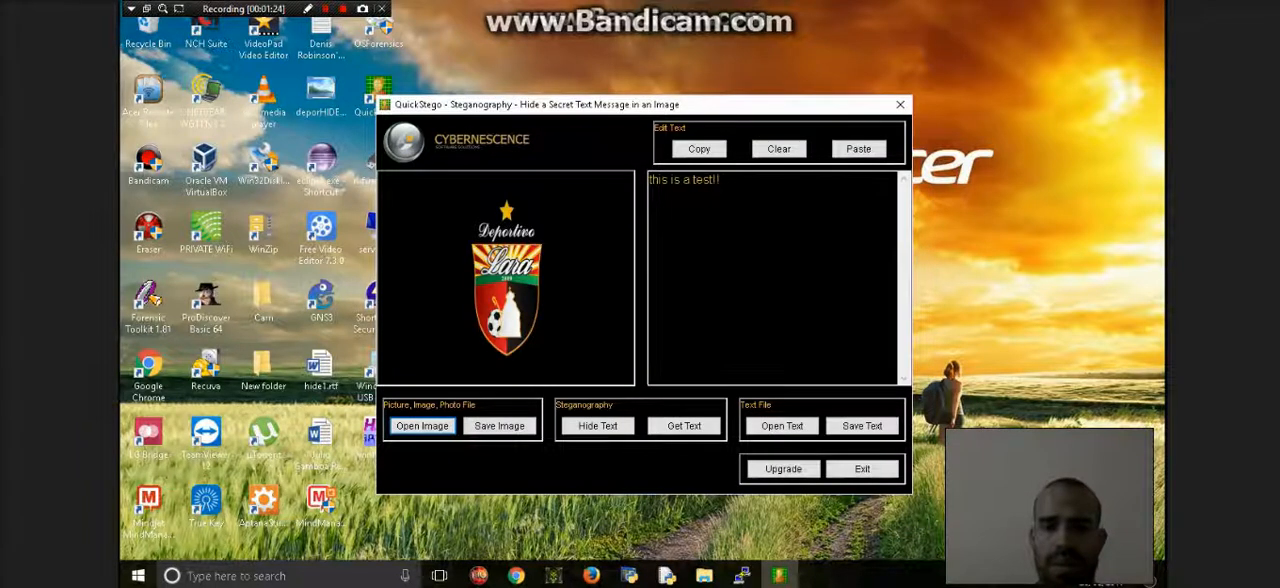
- Highlight the revealed message beside the image, and close Quick Stego
drag(722, 180, 648, 180)
click(723, 181)
click(326, 9)
click(326, 9)
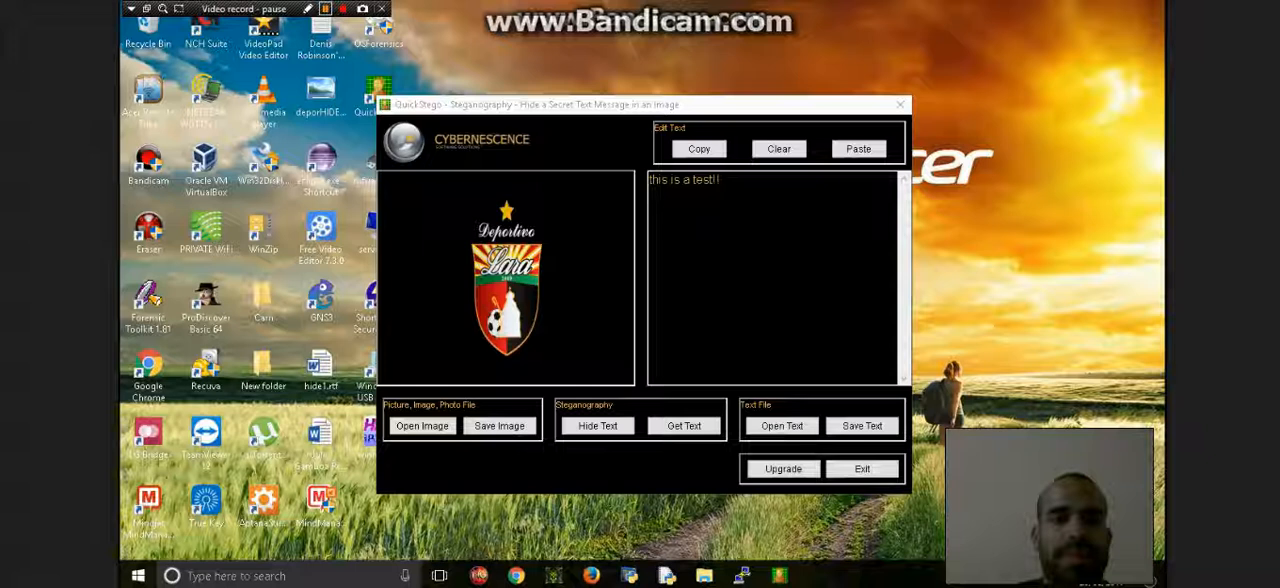
click(324, 8)
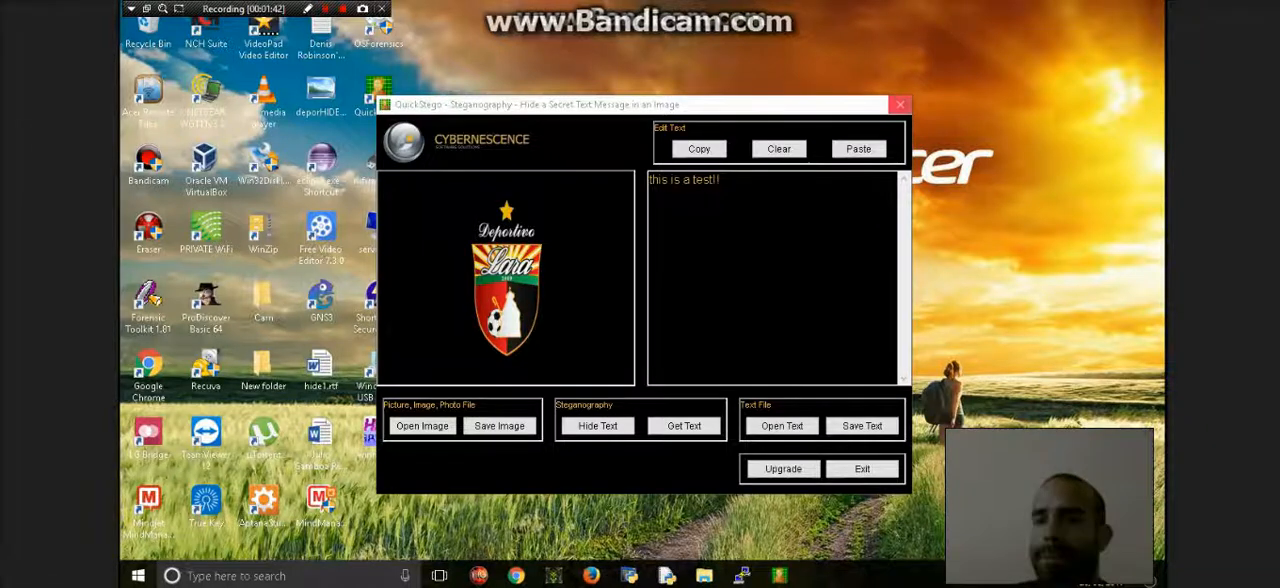
click(900, 104)
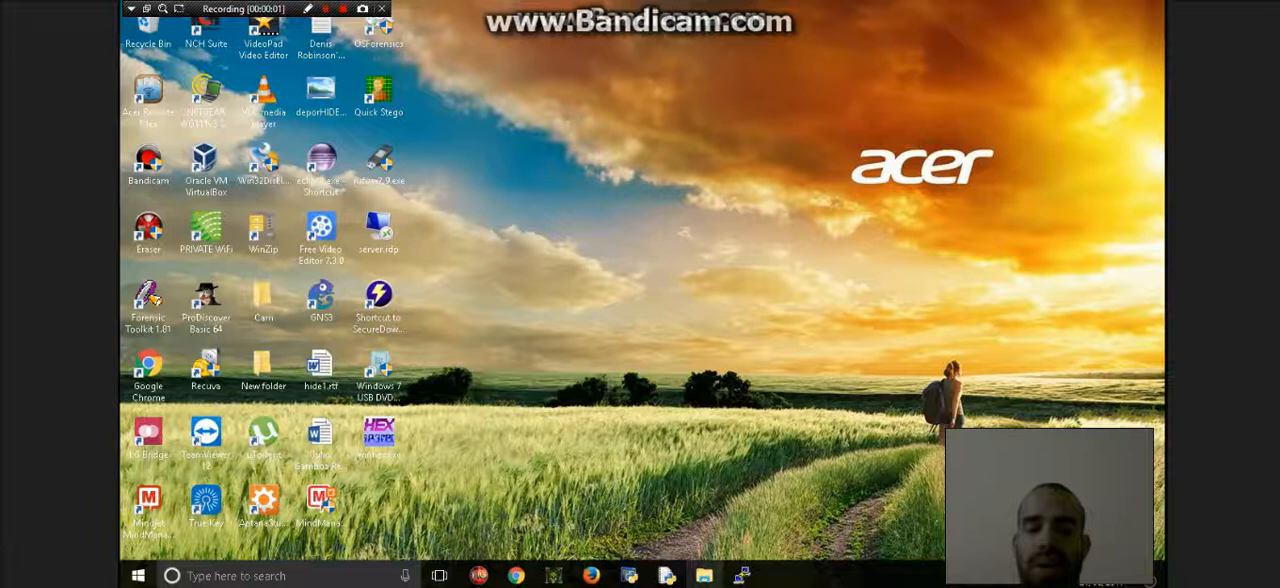
- Encrypt CARDISTRY-5.gif on the 13CABS (E:) drive with AES Encrypt, entering and confirming the encryption password
click(704, 575)
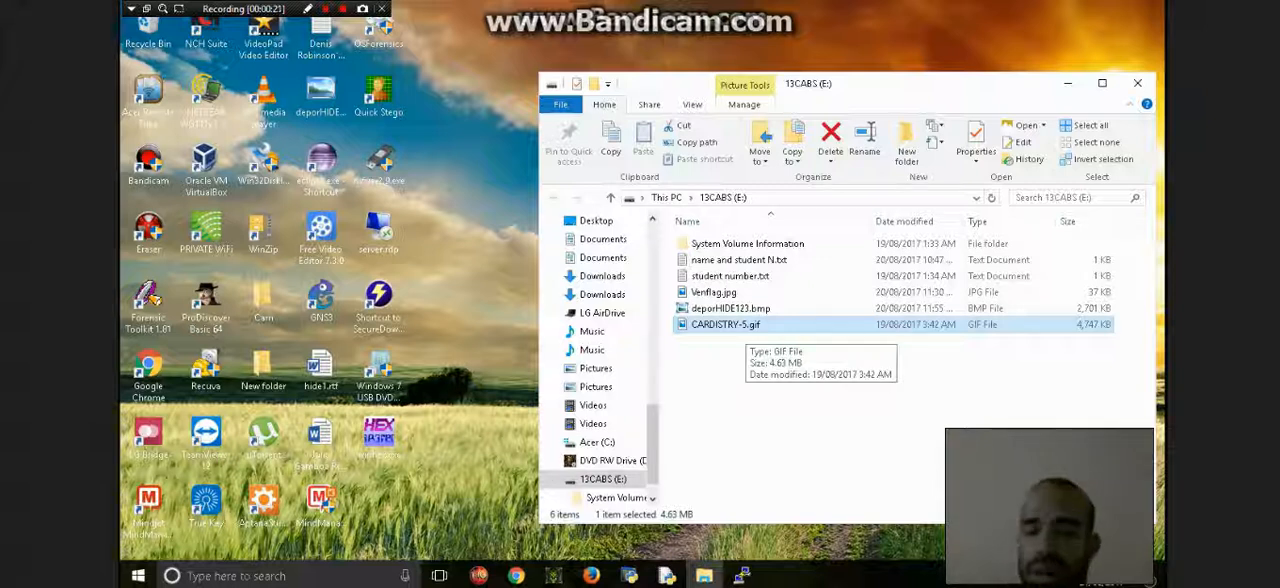
right_click(717, 325)
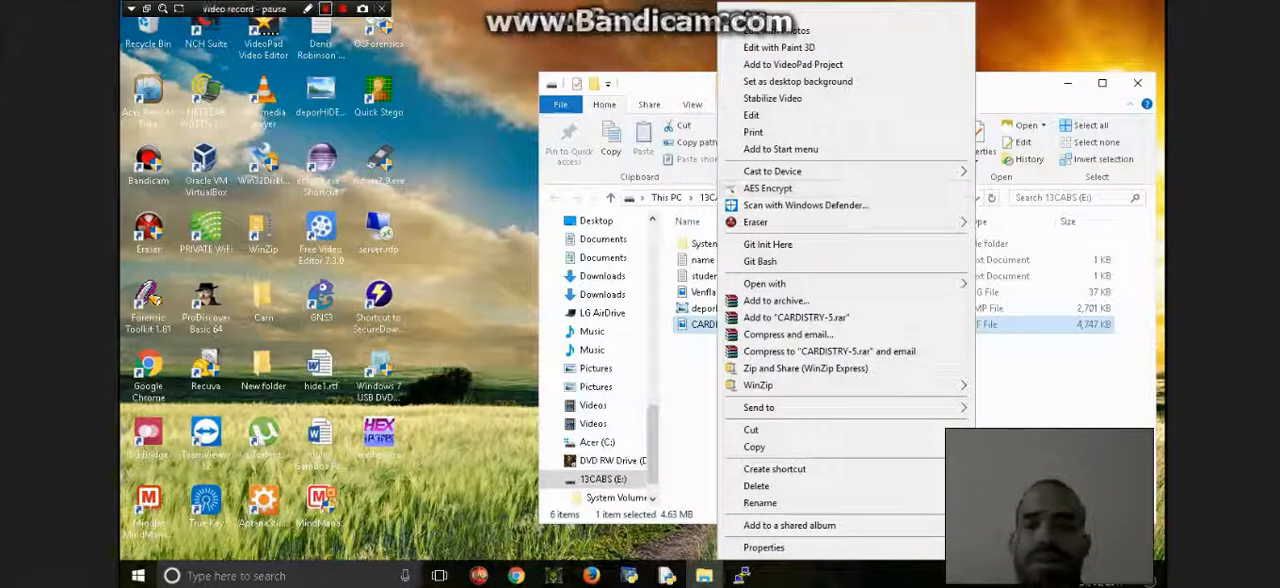
click(325, 9)
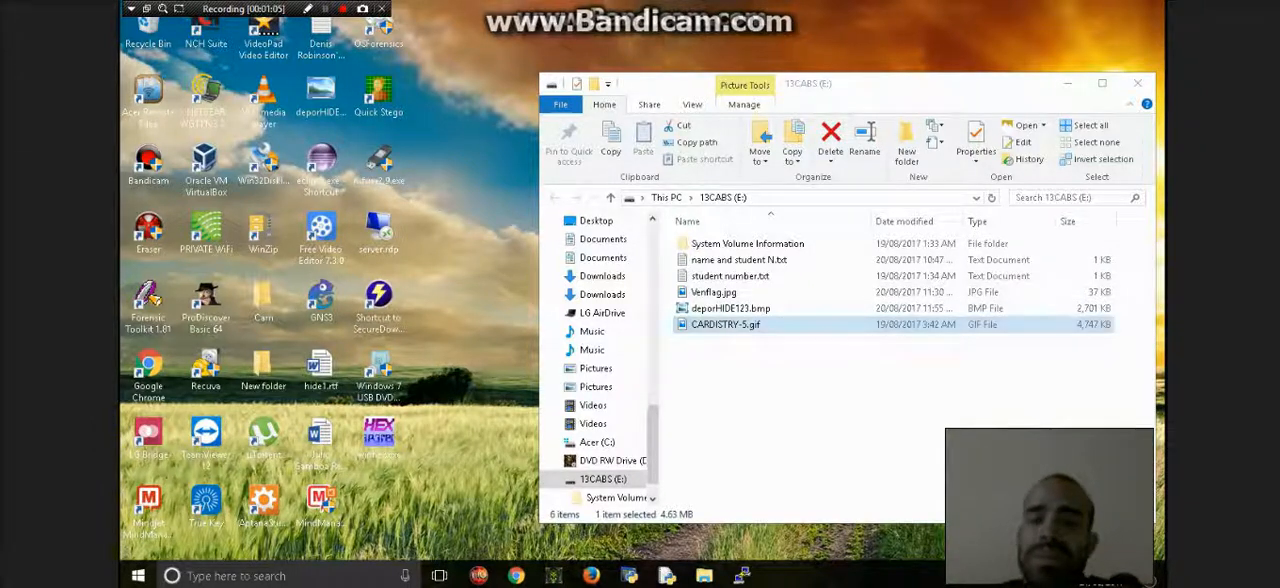
right_click(722, 324)
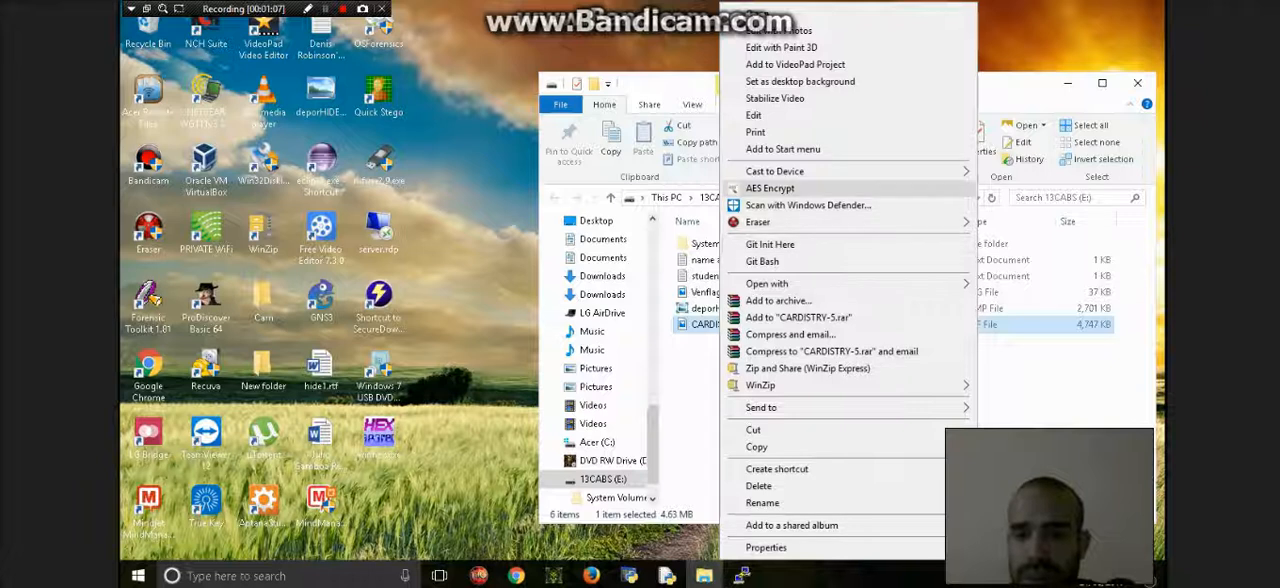
click(770, 188)
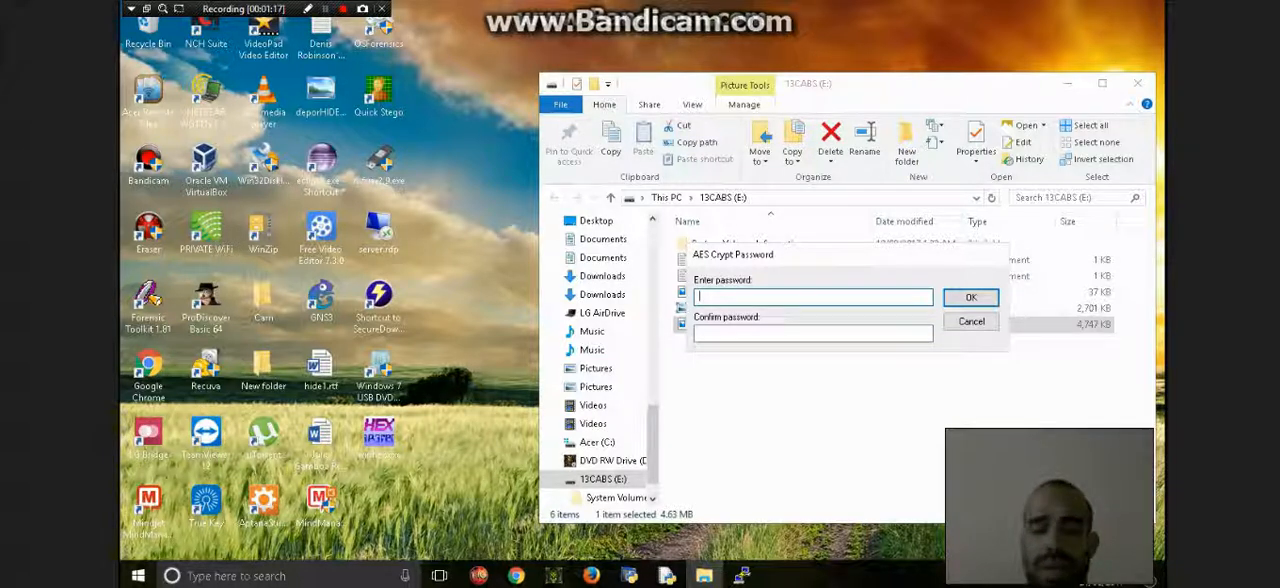
text(●●●)
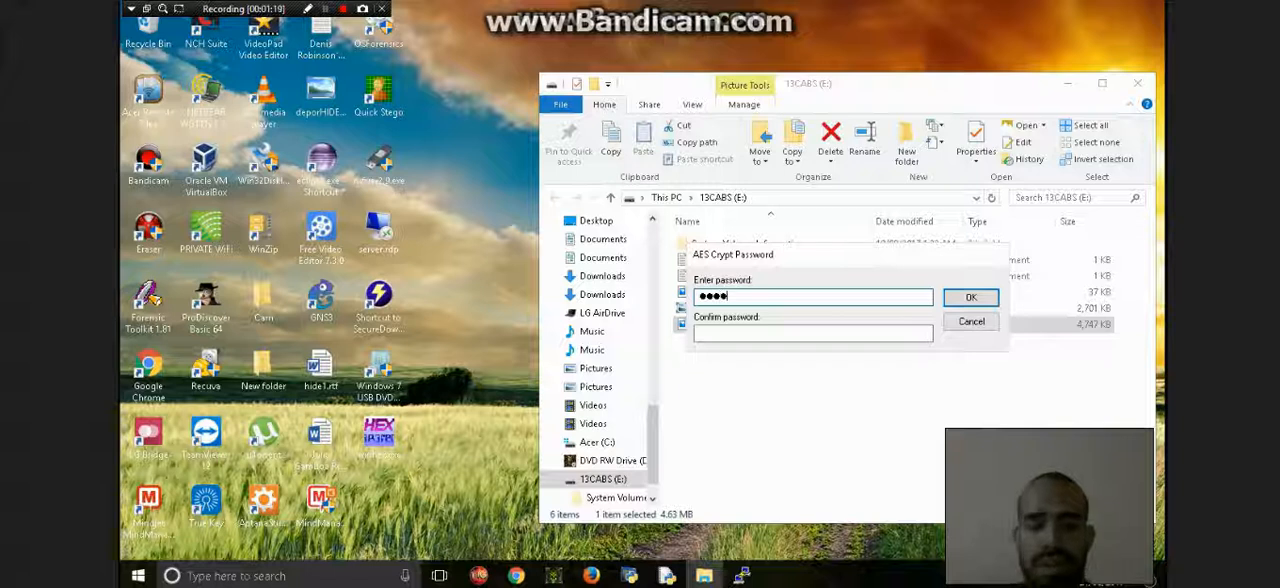
text(●●●●●●●)
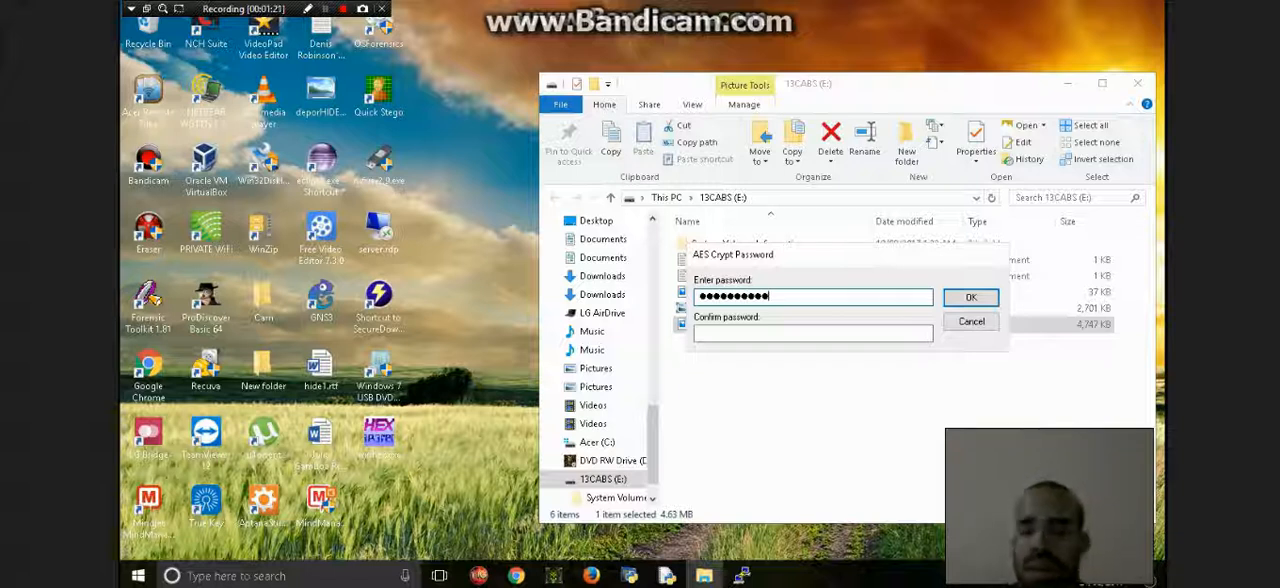
key(Tab)
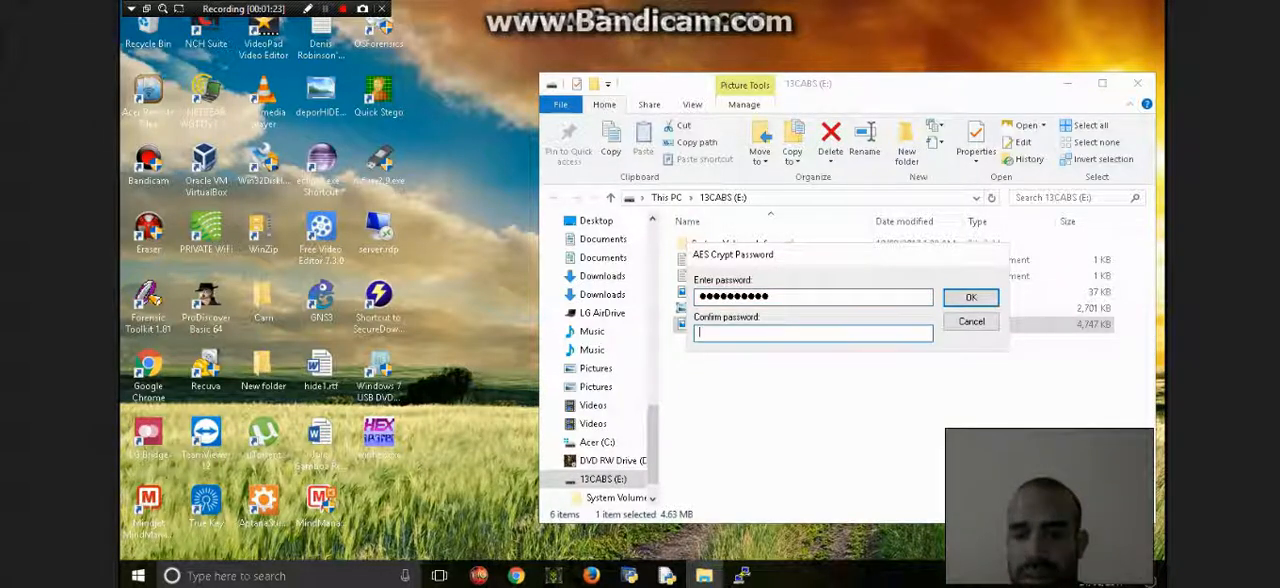
text(●●●●)
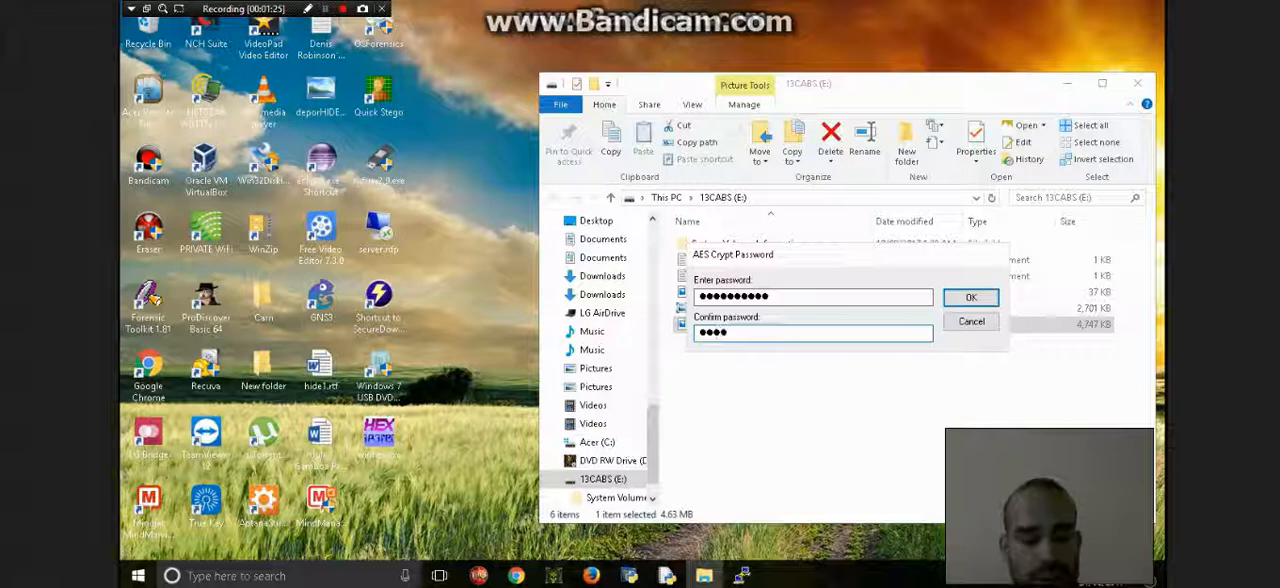
text(●●●●●●)
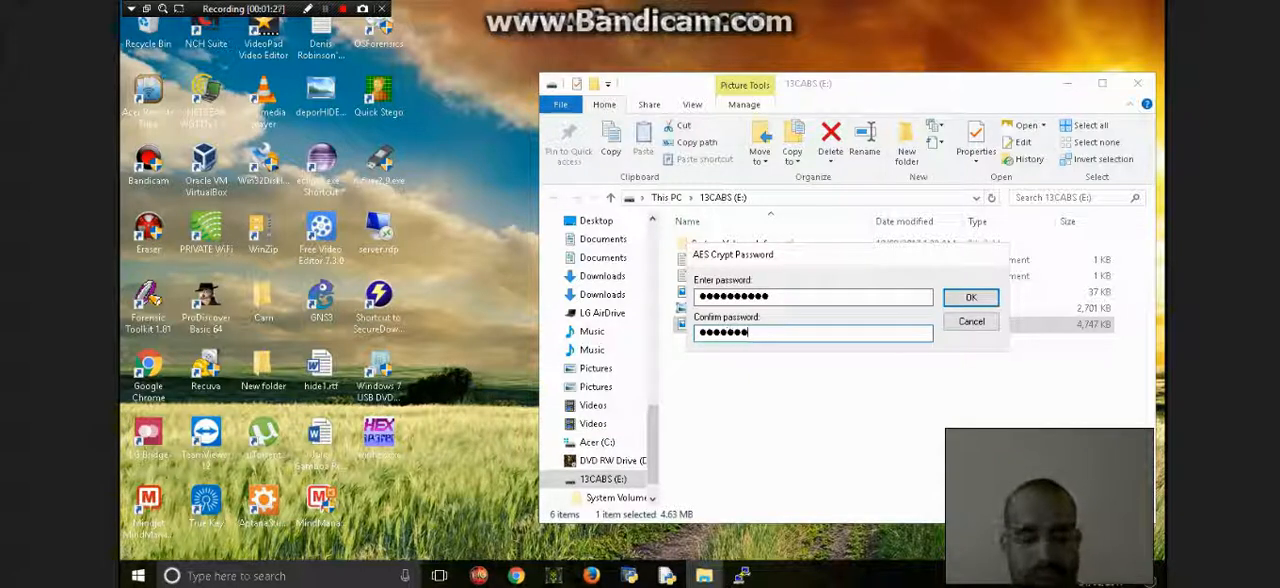
text(●)
key(Return)
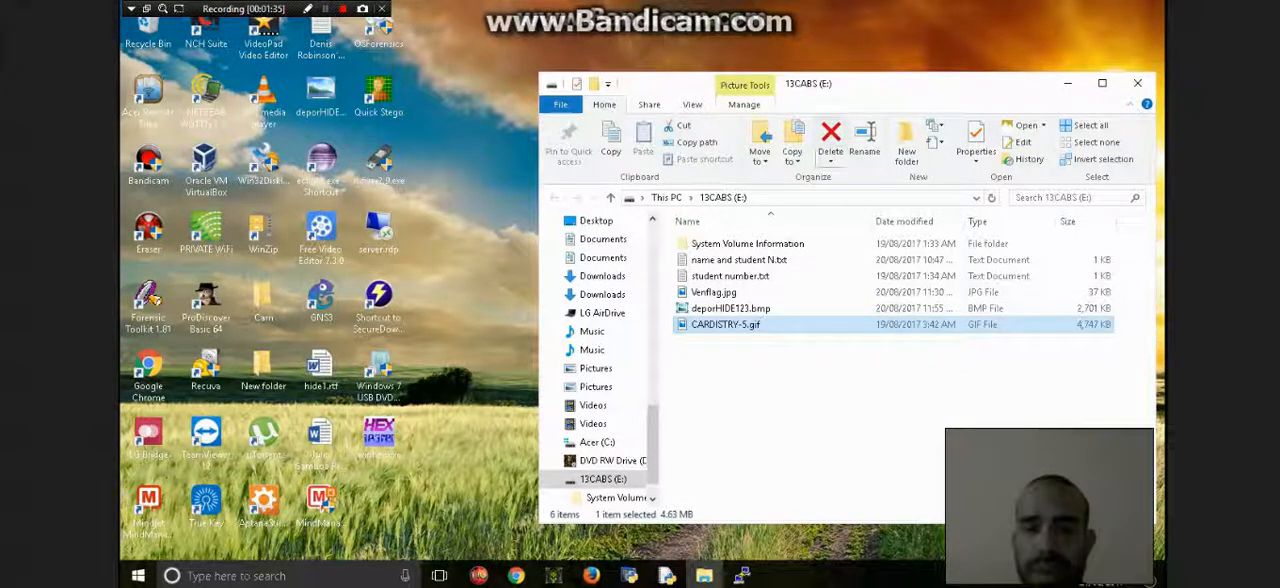
- Reopen the 13CABS (E:) drive through This PC and select the encrypted file CARDISTRY-5.gif.aes
click(666, 197)
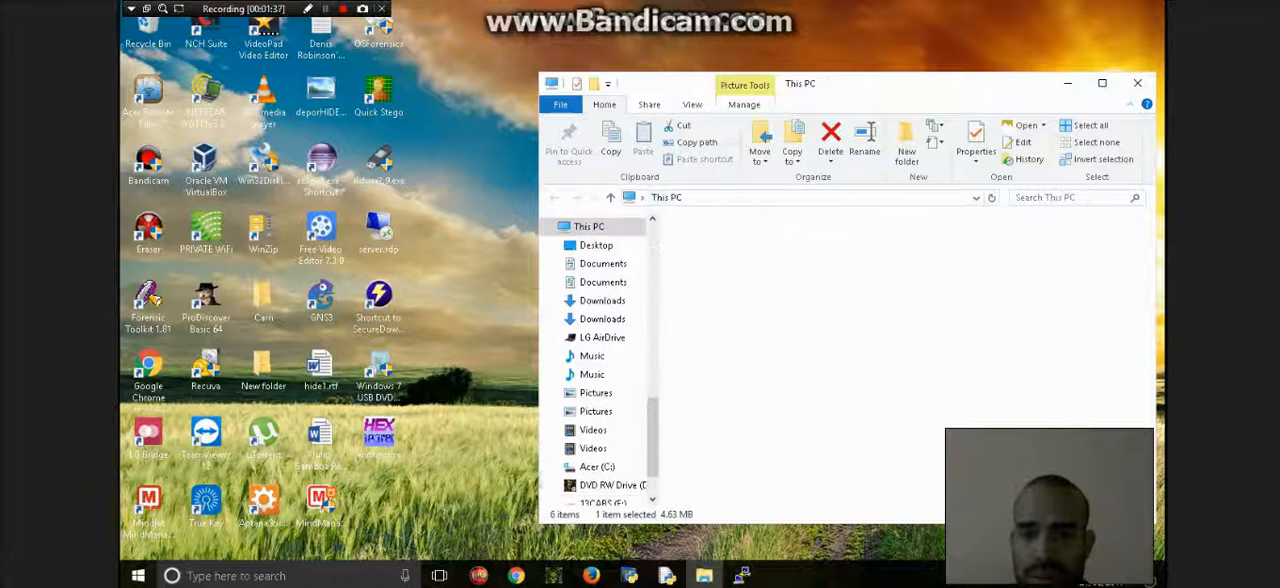
double_click(768, 481)
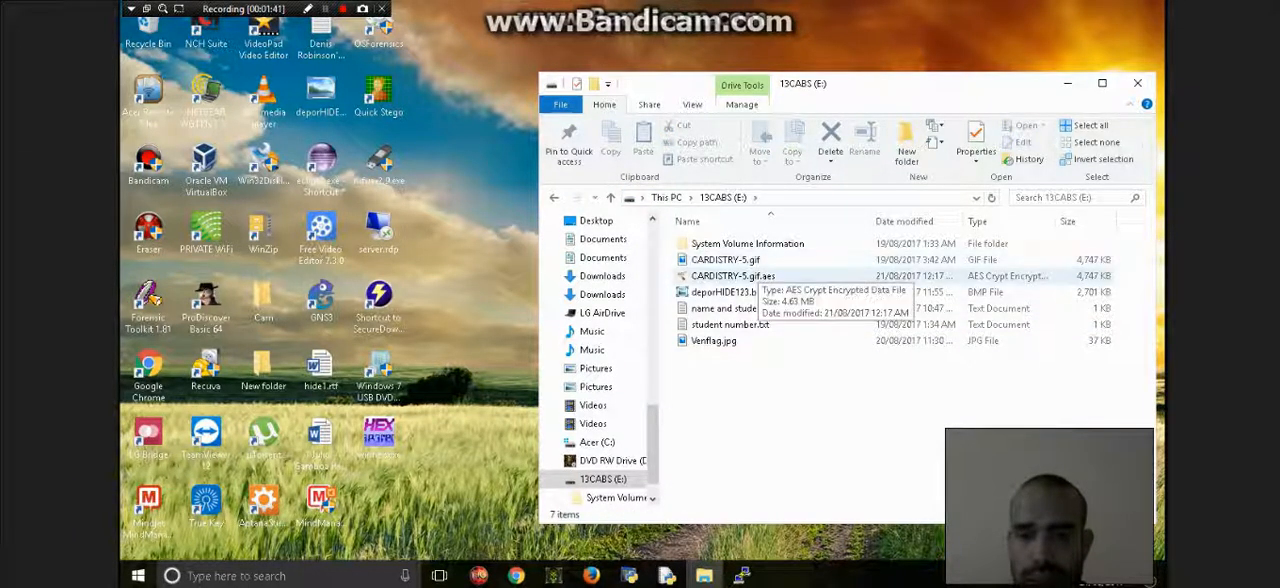
click(757, 276)
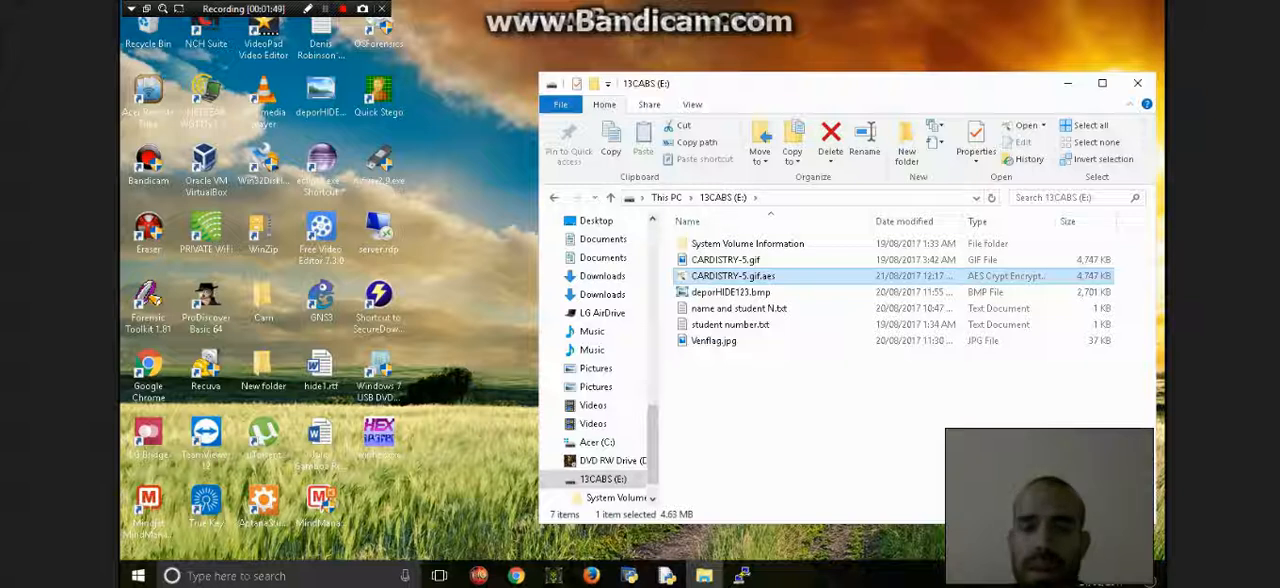
click(325, 9)
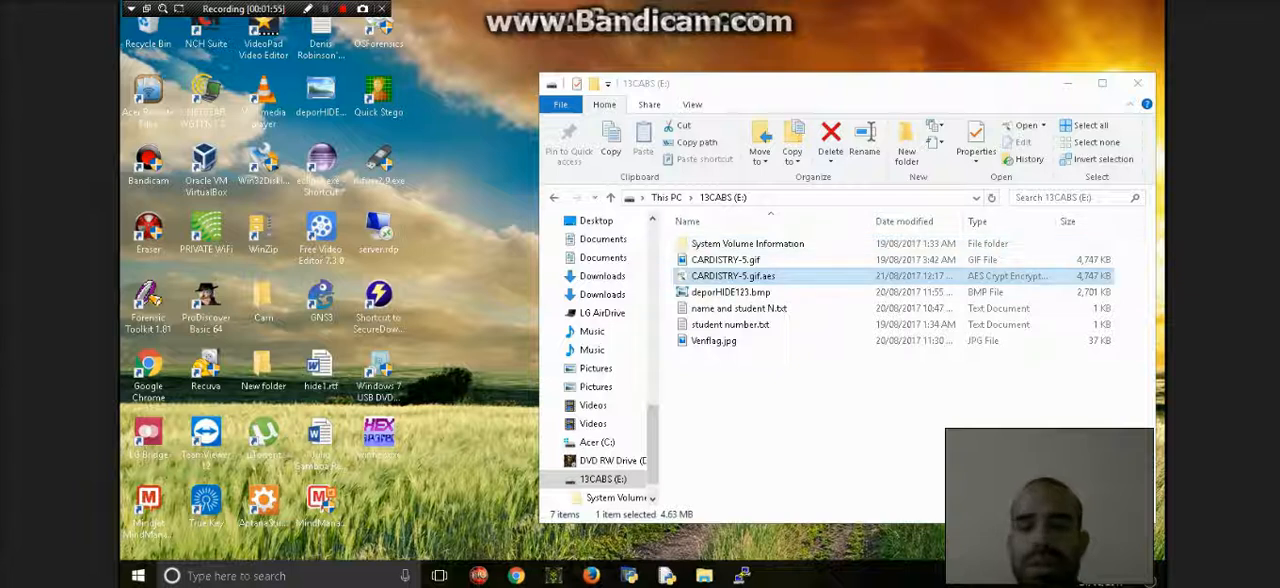
- Open CARDISTRY-5.gif.aes to show its decryption password prompt, and cancel the prompt
double_click(733, 276)
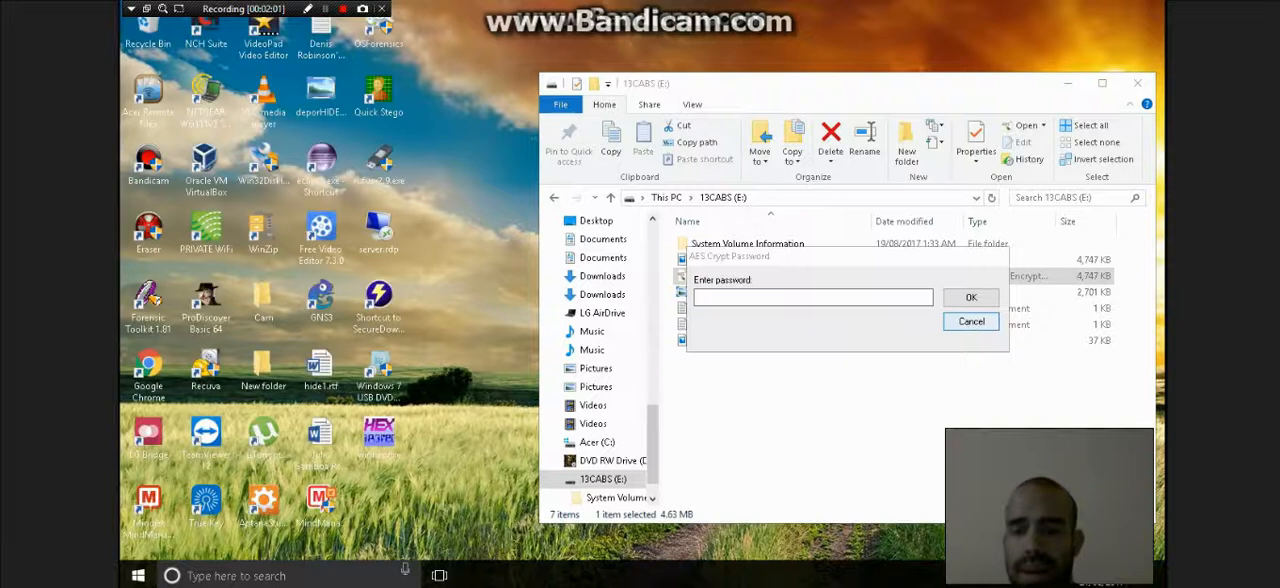
click(813, 297)
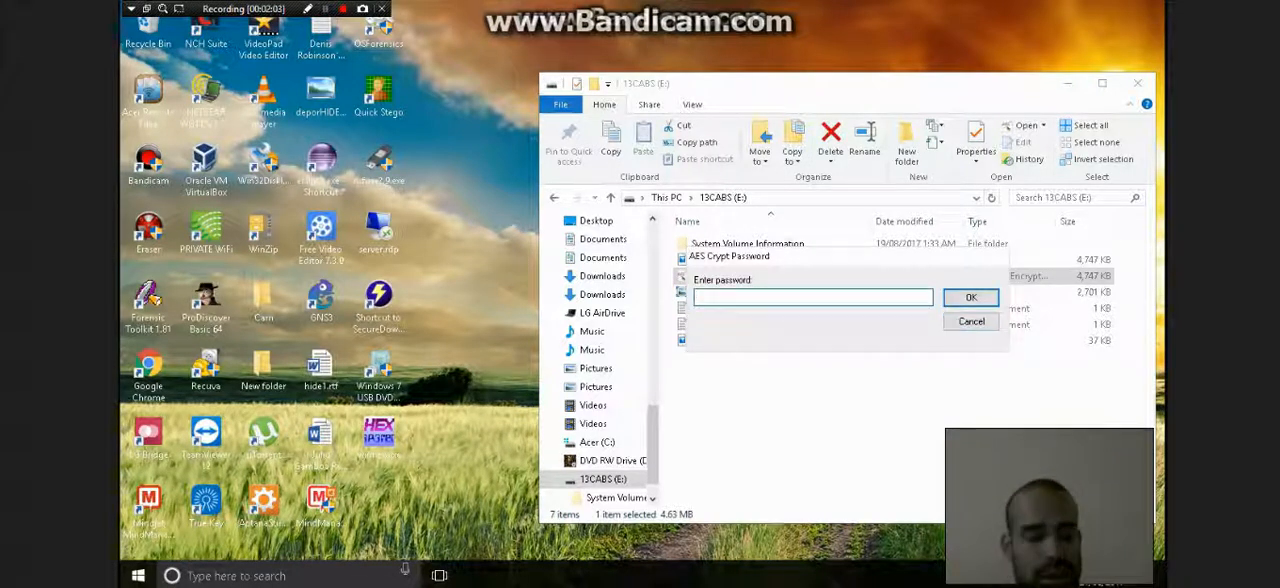
click(971, 321)
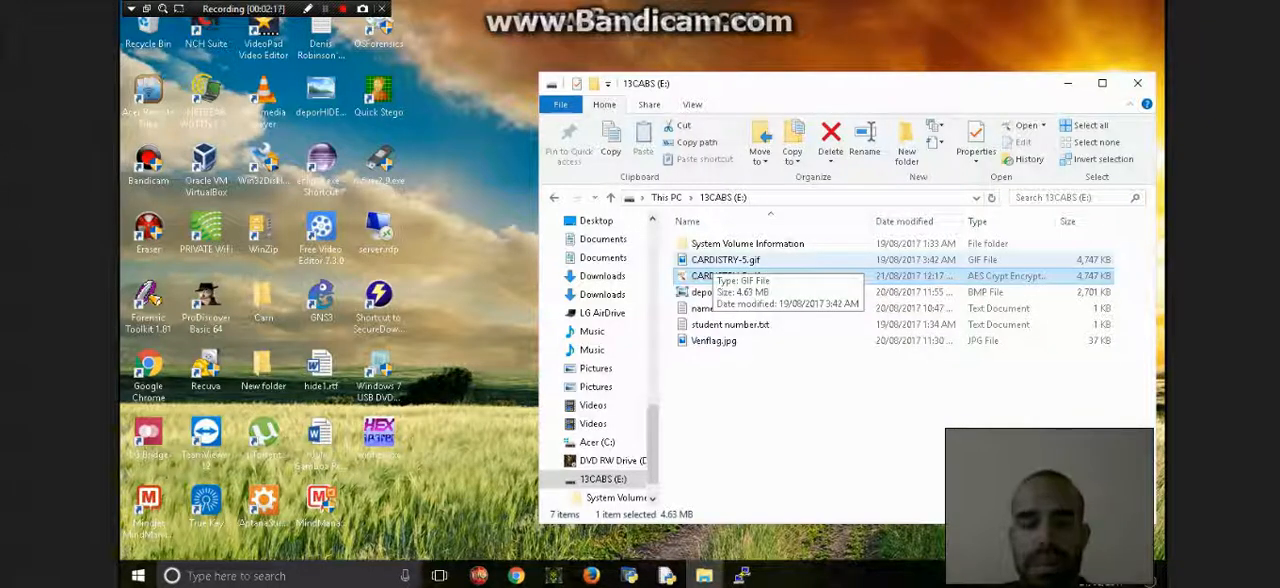
- Start a secure erase of CARDISTRY-5.gif with Eraser, and review the task and schedule options of the erase
click(710, 262)
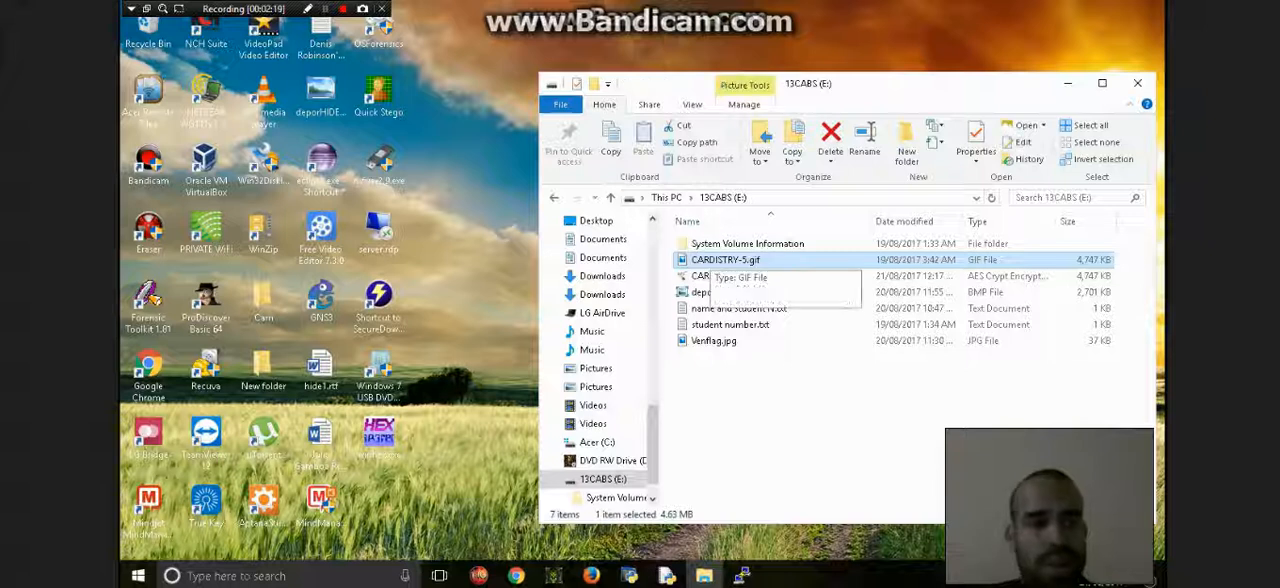
right_click(711, 260)
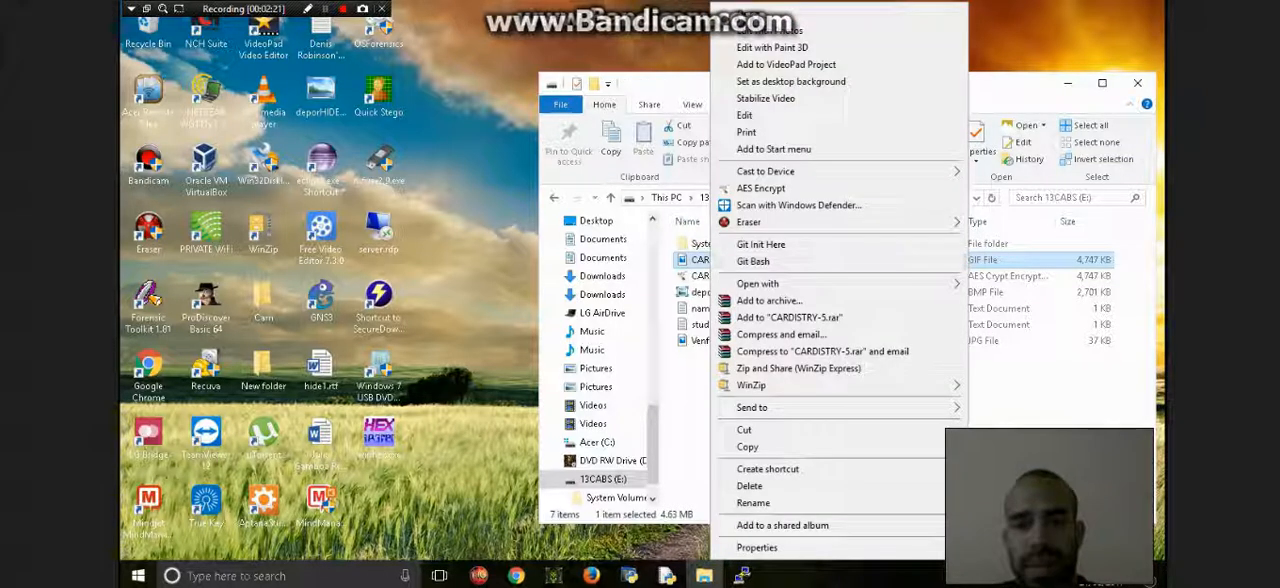
mouse_move(900, 222)
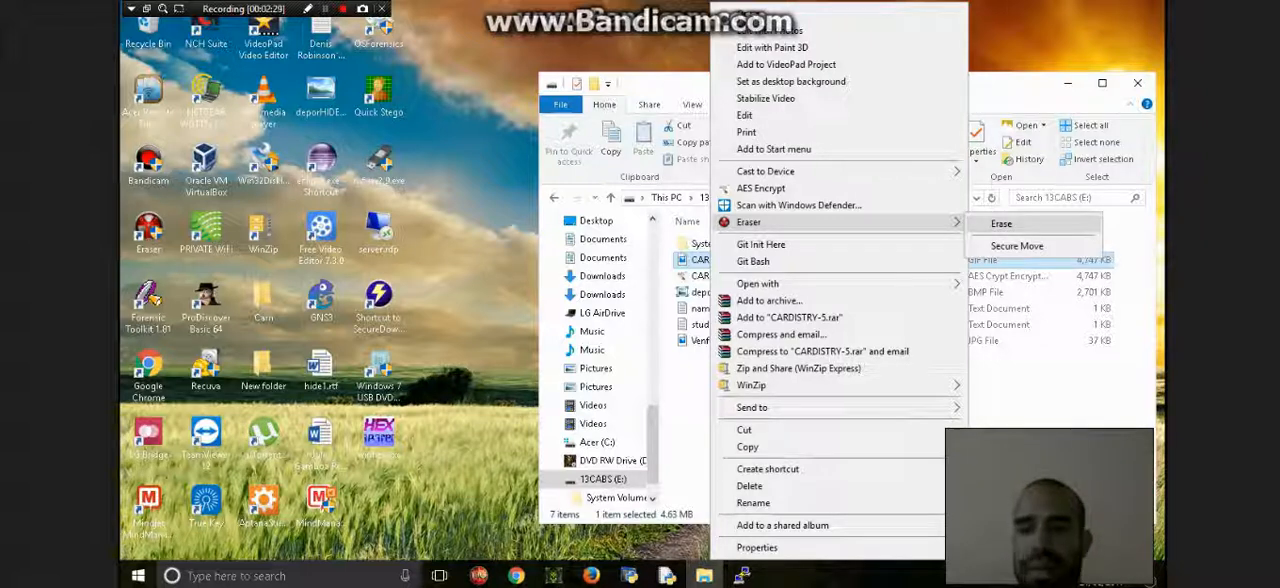
click(1005, 224)
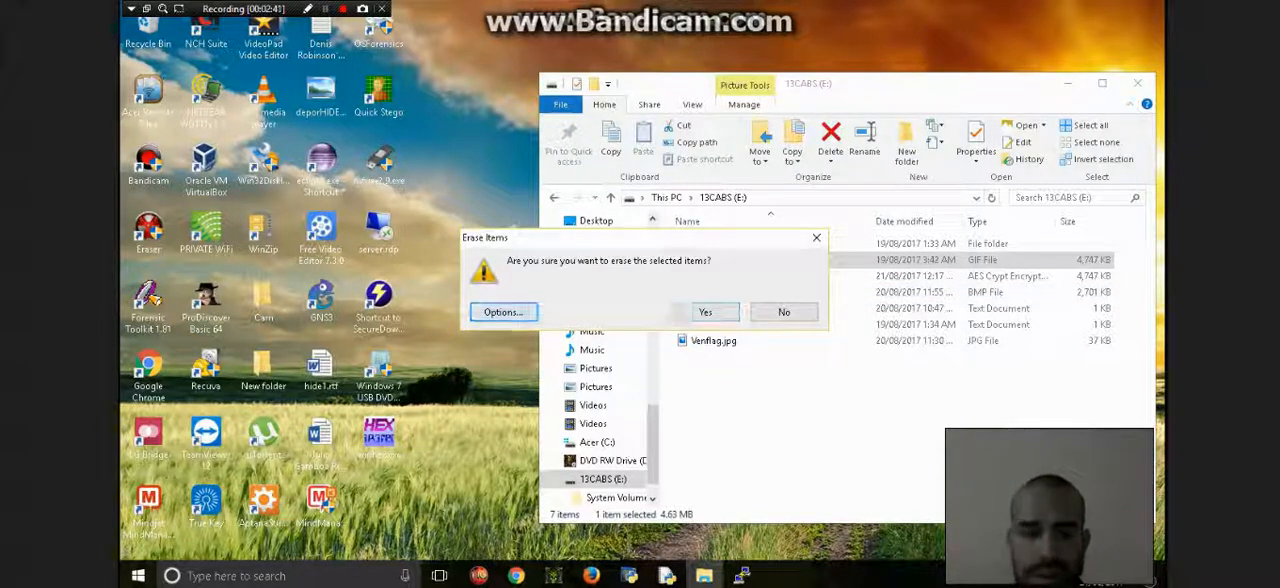
click(503, 312)
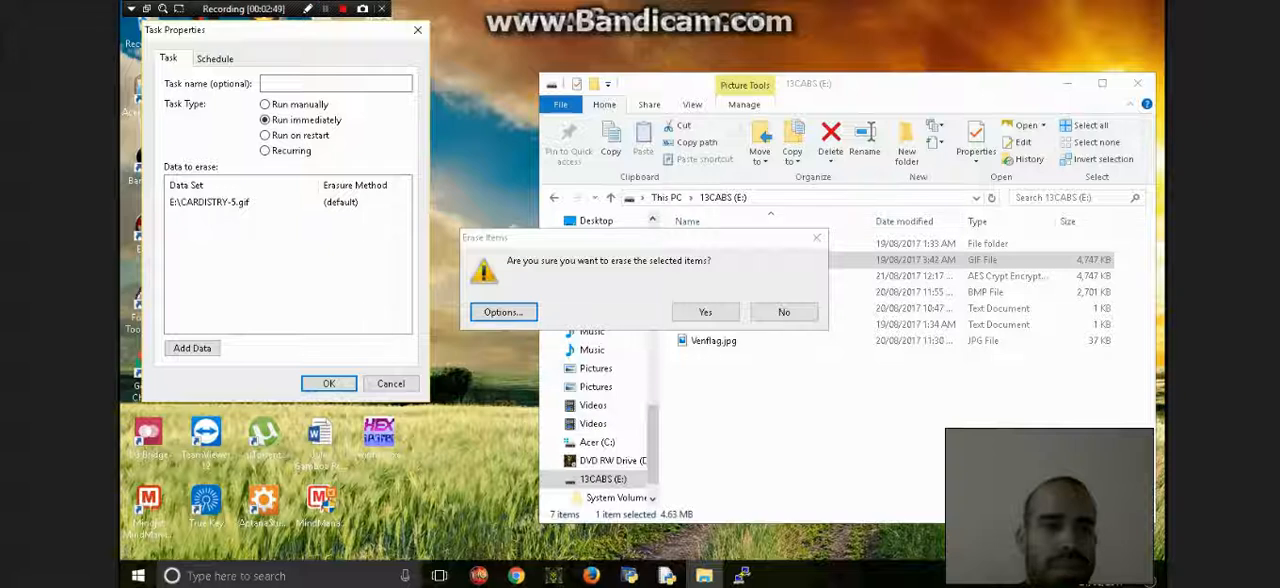
click(215, 59)
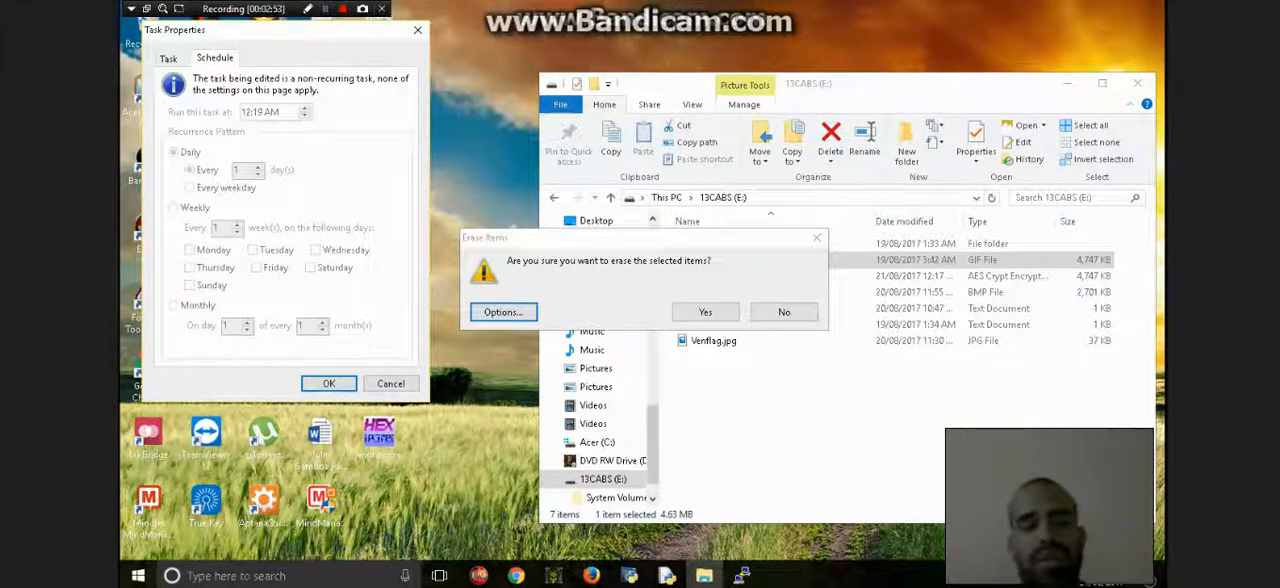
click(168, 58)
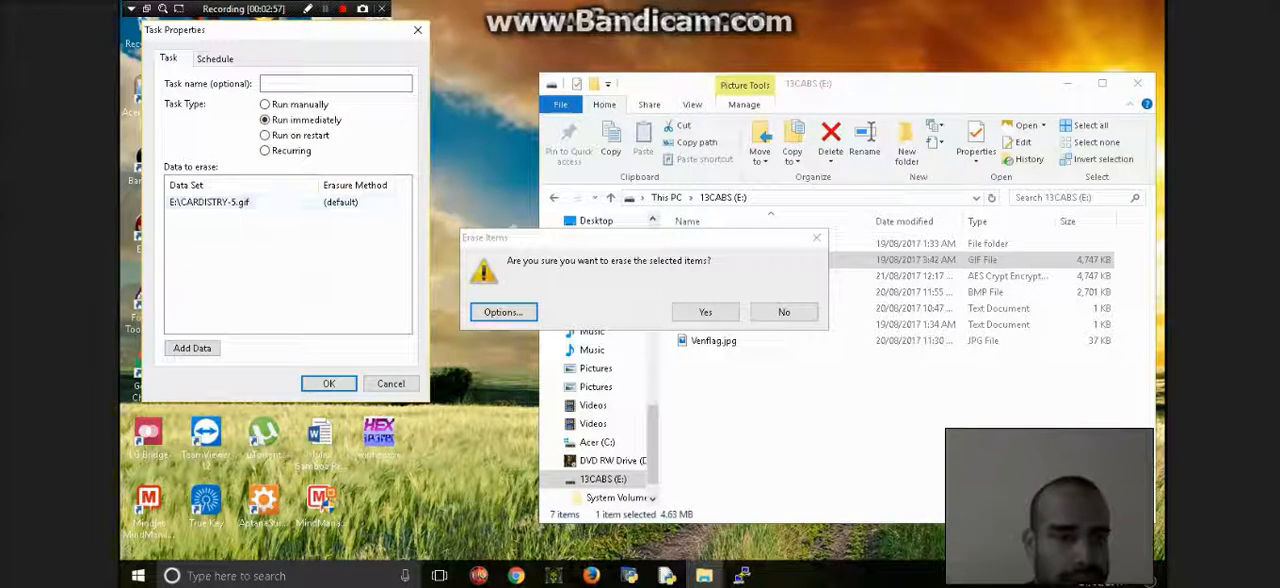
- Examine the target types and erasure methods offered for adding data to the erase task, and cancel the options without changes
click(192, 348)
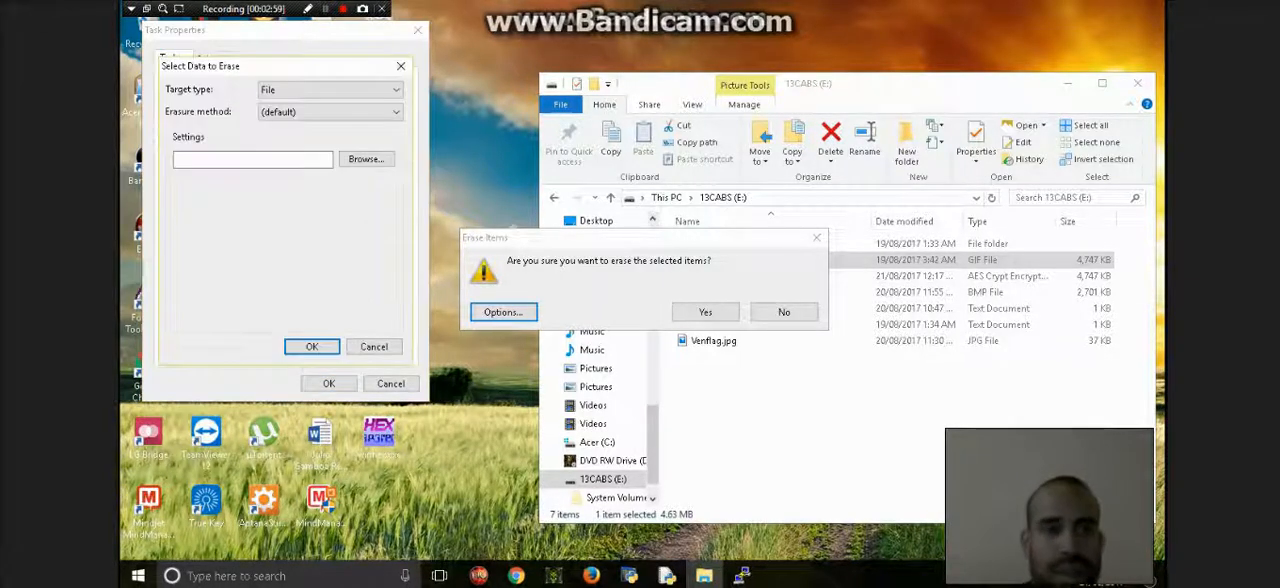
click(331, 90)
click(310, 105)
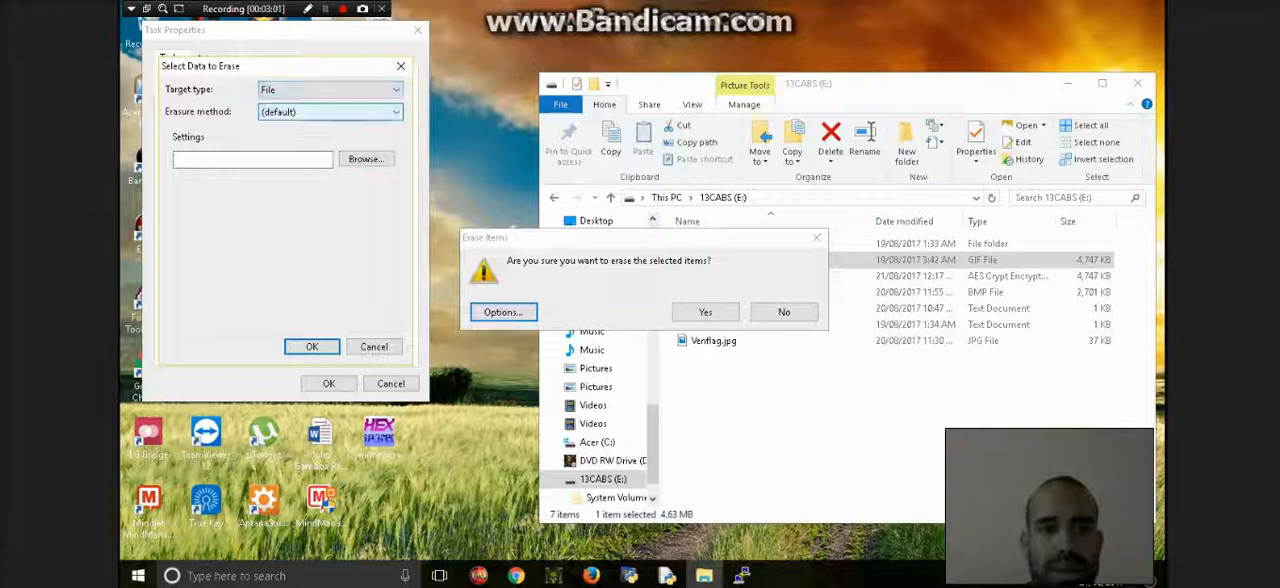
click(320, 111)
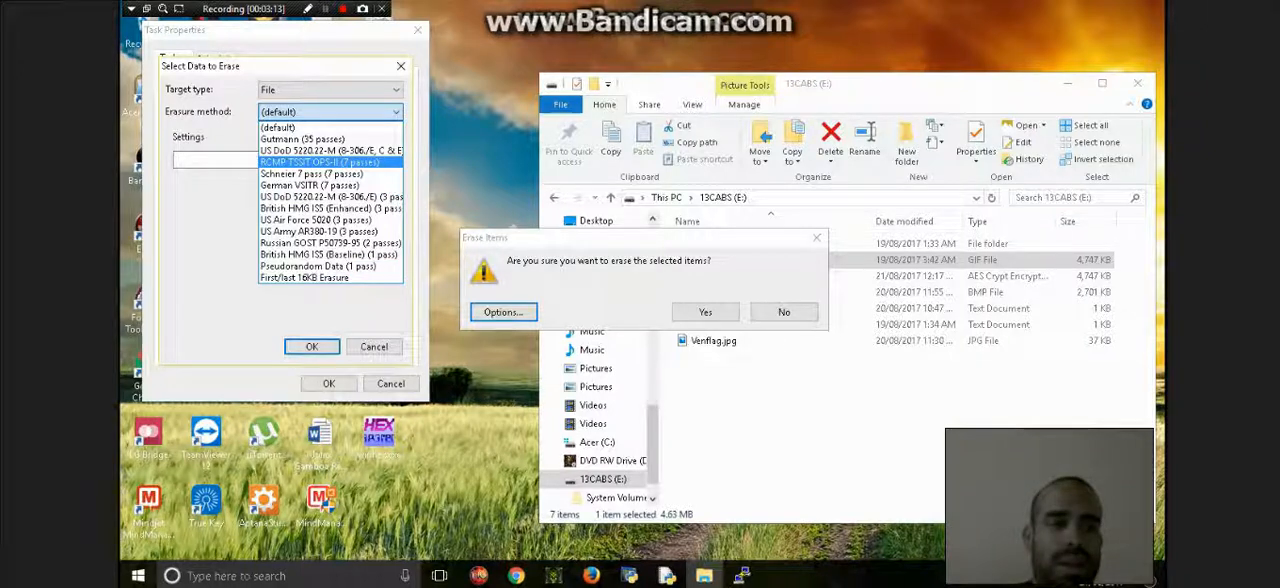
click(331, 112)
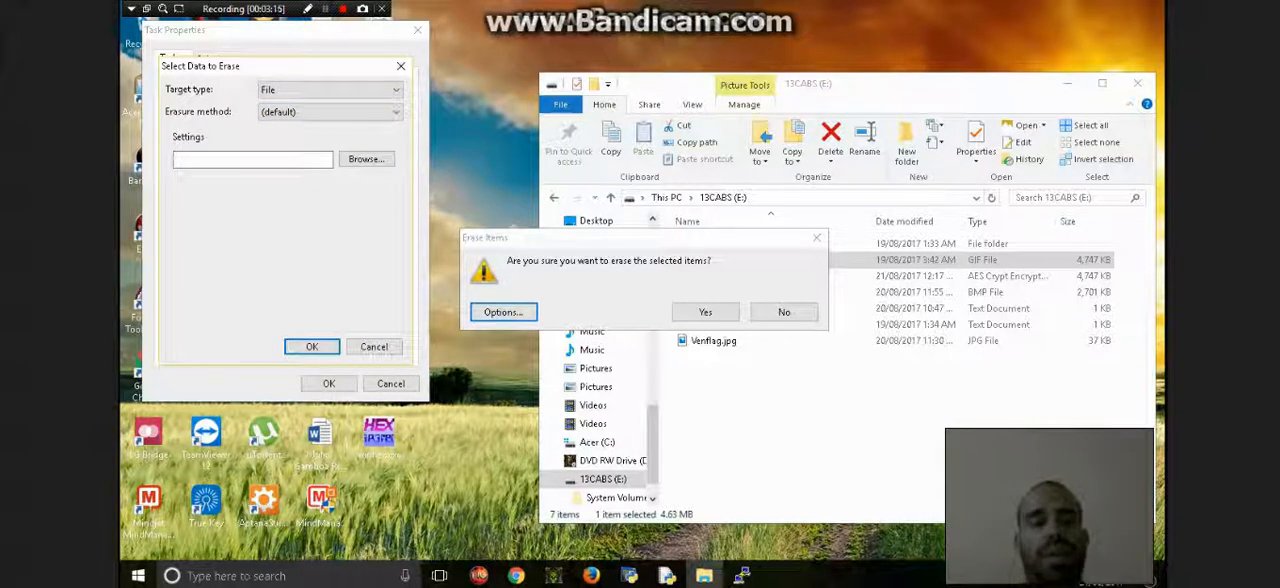
click(253, 160)
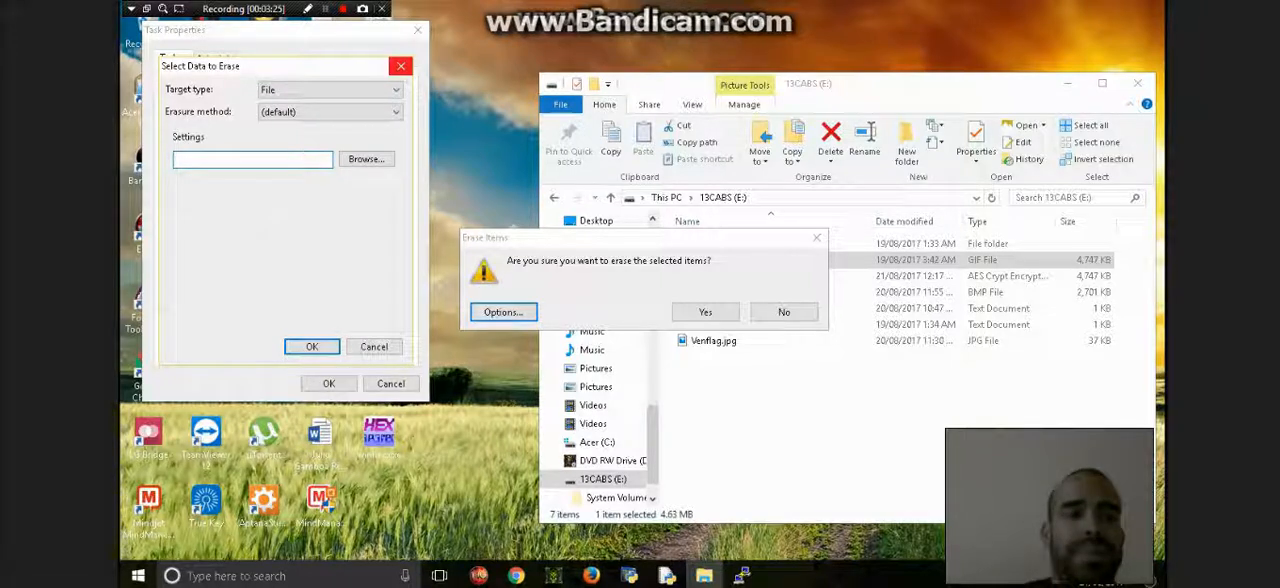
click(374, 347)
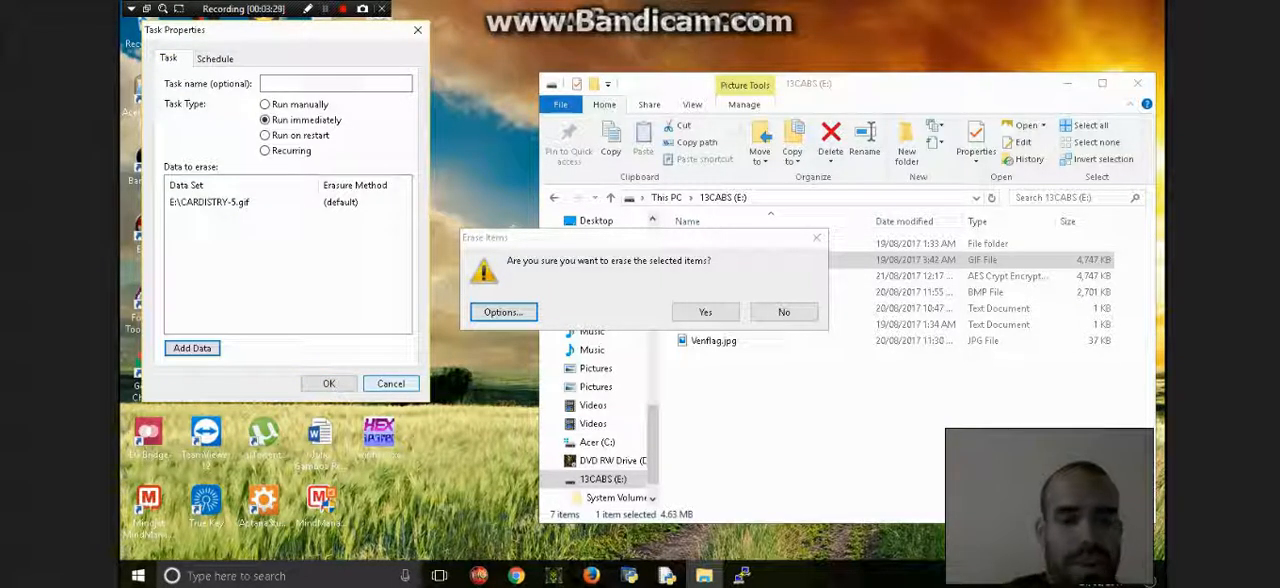
click(390, 384)
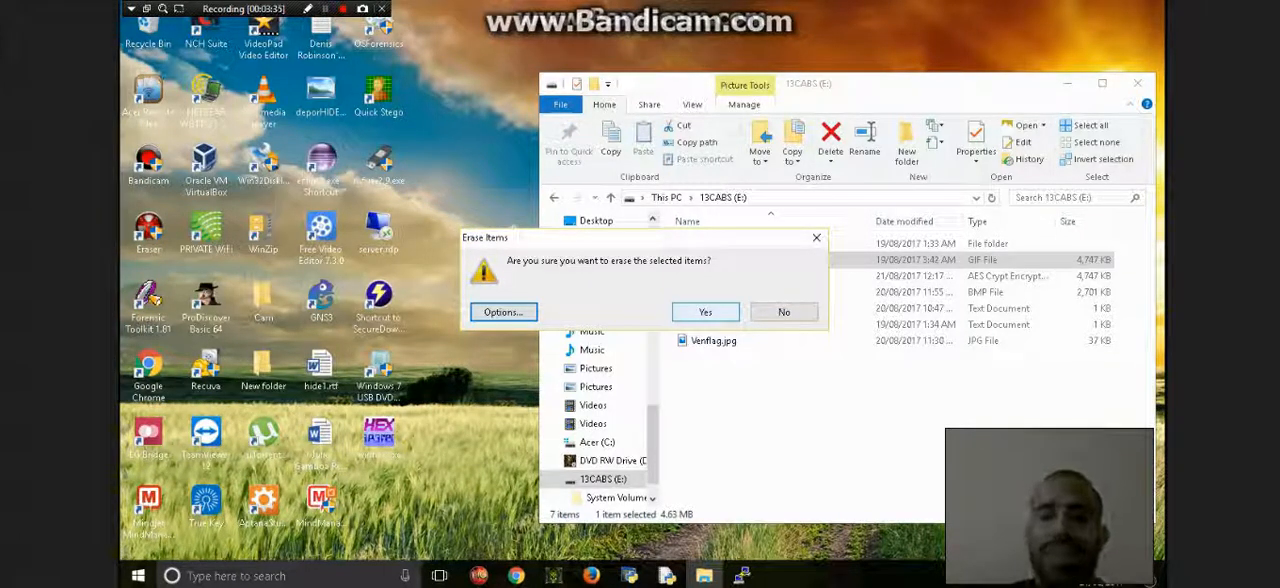
- Confirm the erasure of CARDISTRY-5.gif, and reopen the 13CABS (E:) drive through This PC
key(Return)
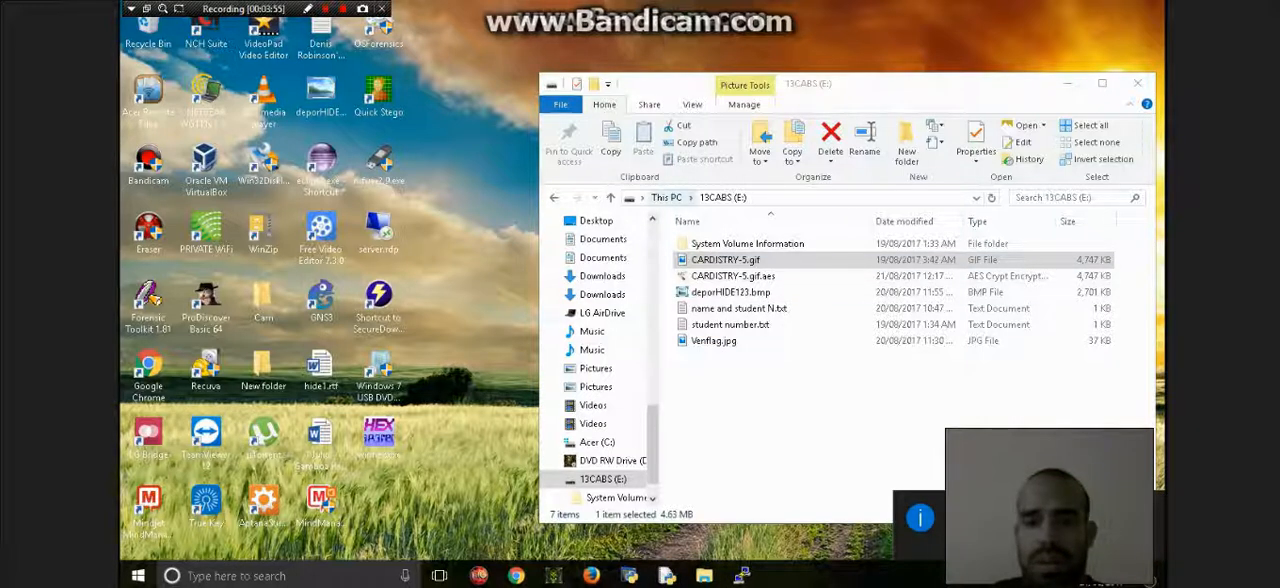
click(667, 198)
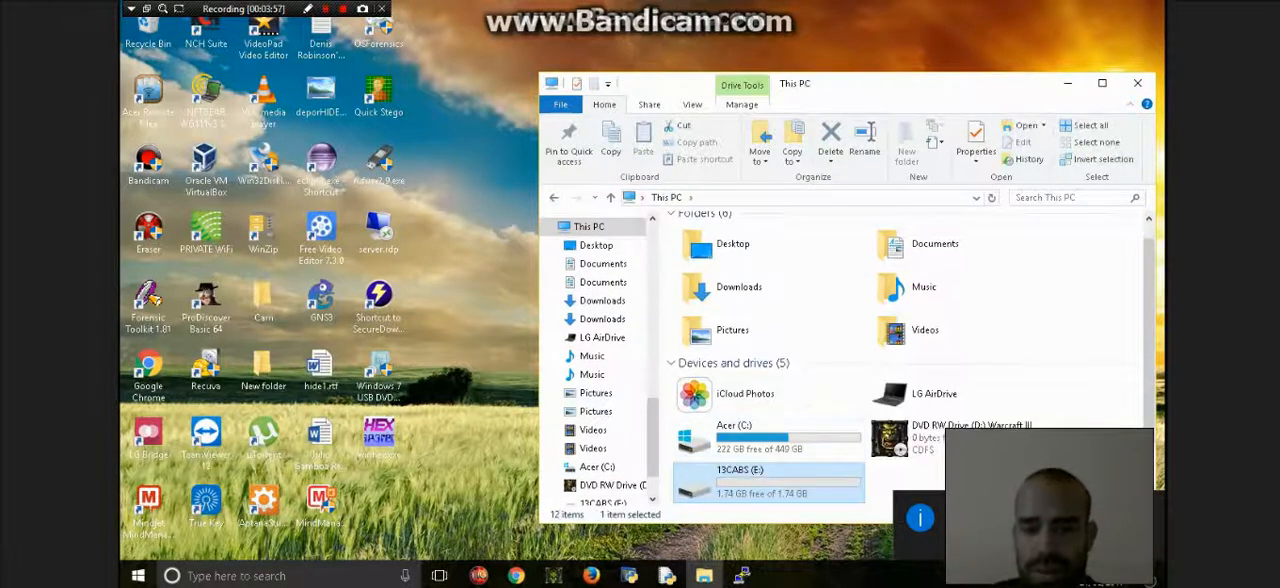
double_click(768, 482)
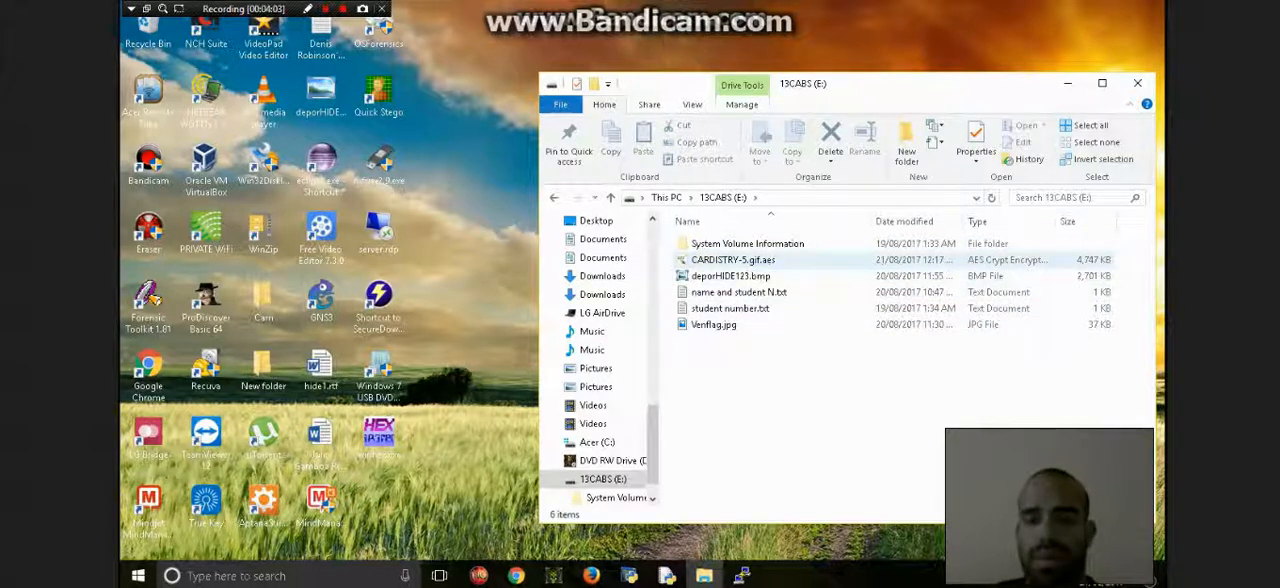
- Decrypt CARDISTRY-5.gif.aes with AES Crypt by entering the decryption password
double_click(733, 260)
text(******)
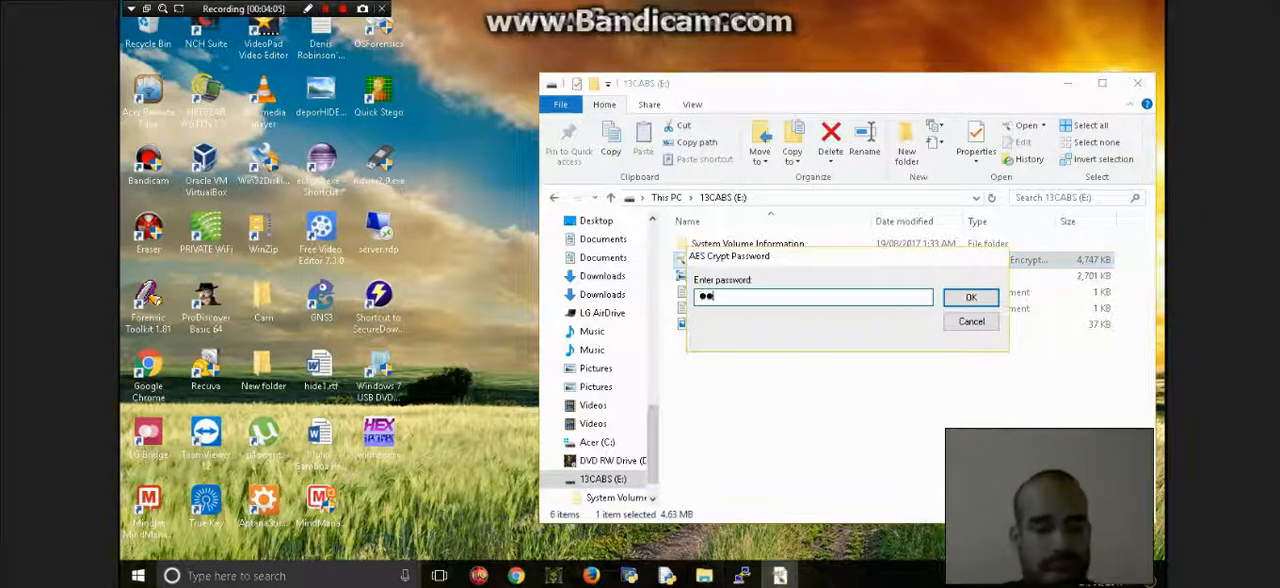
text(****)
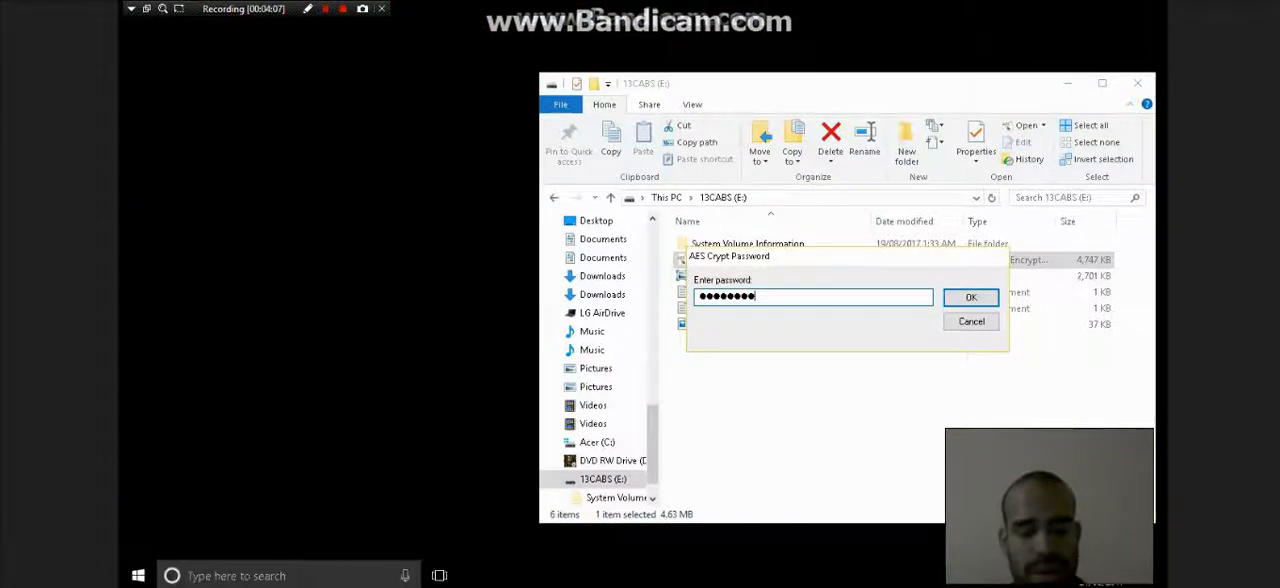
key(Return)
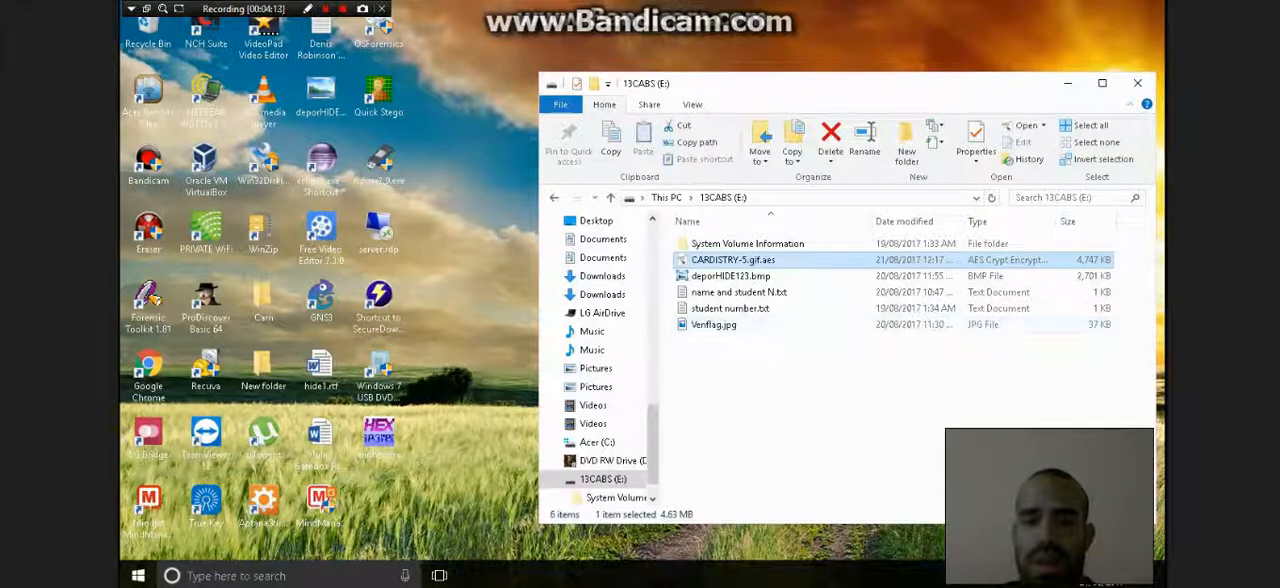
- Reload the 13CABS (E:) drive through This PC, and delete the decrypted CARDISTRY-5.gif
click(668, 198)
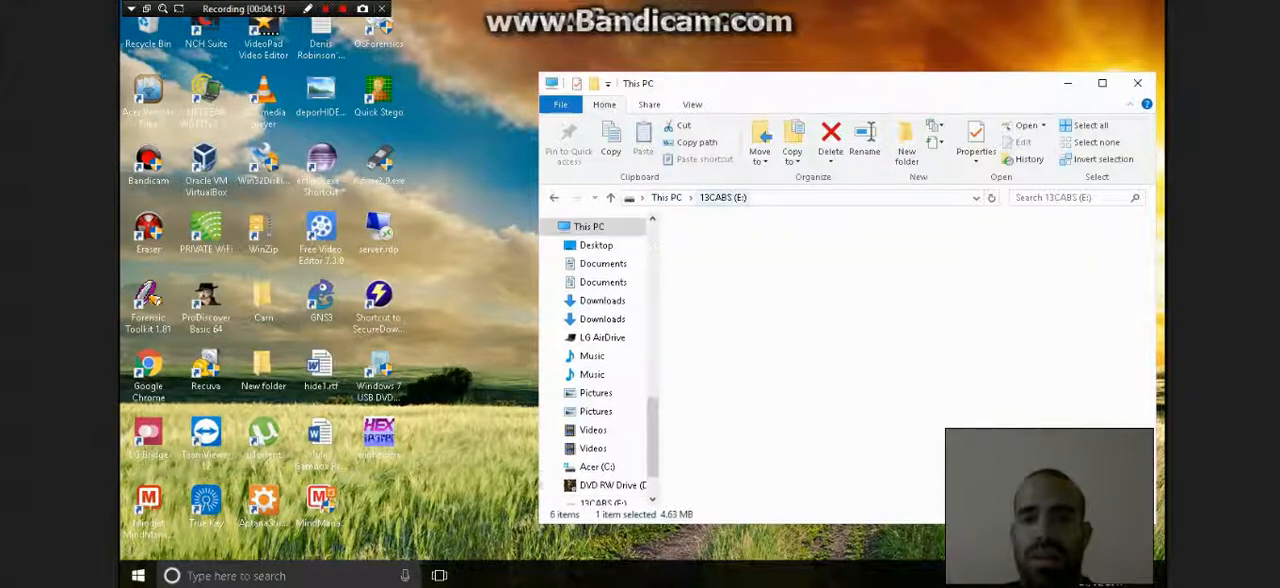
click(722, 198)
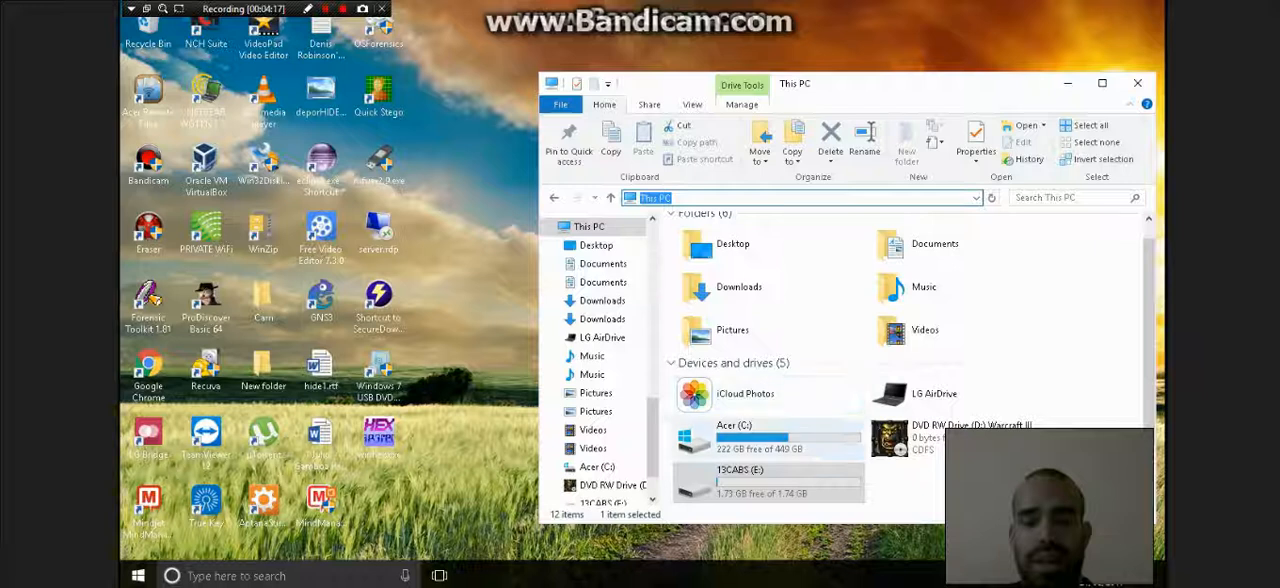
double_click(740, 478)
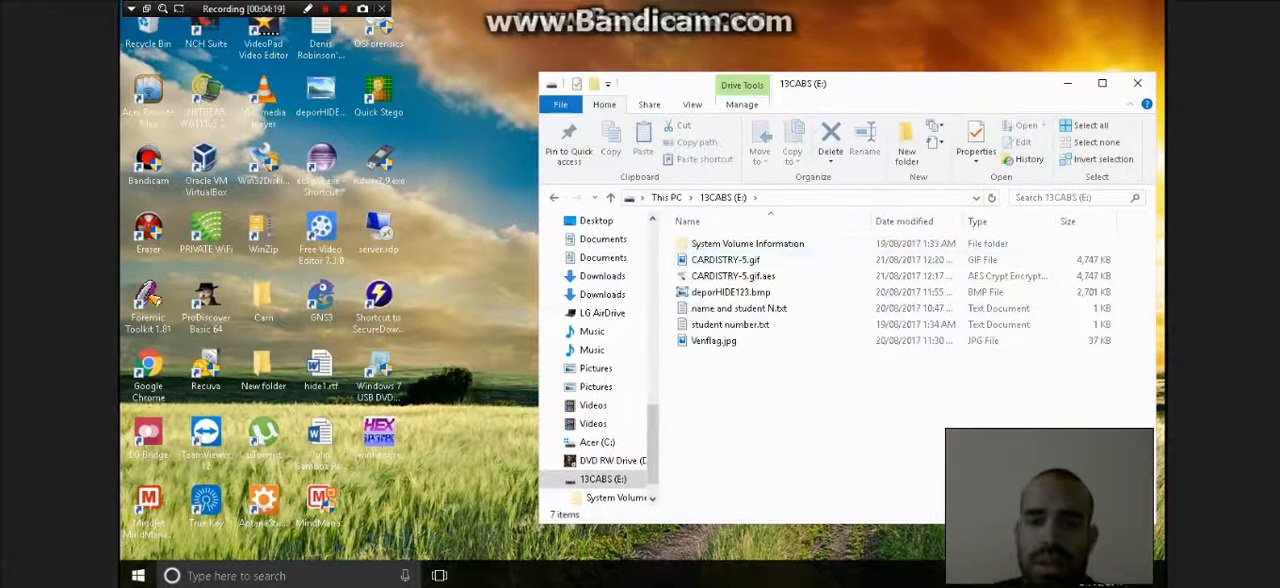
click(726, 260)
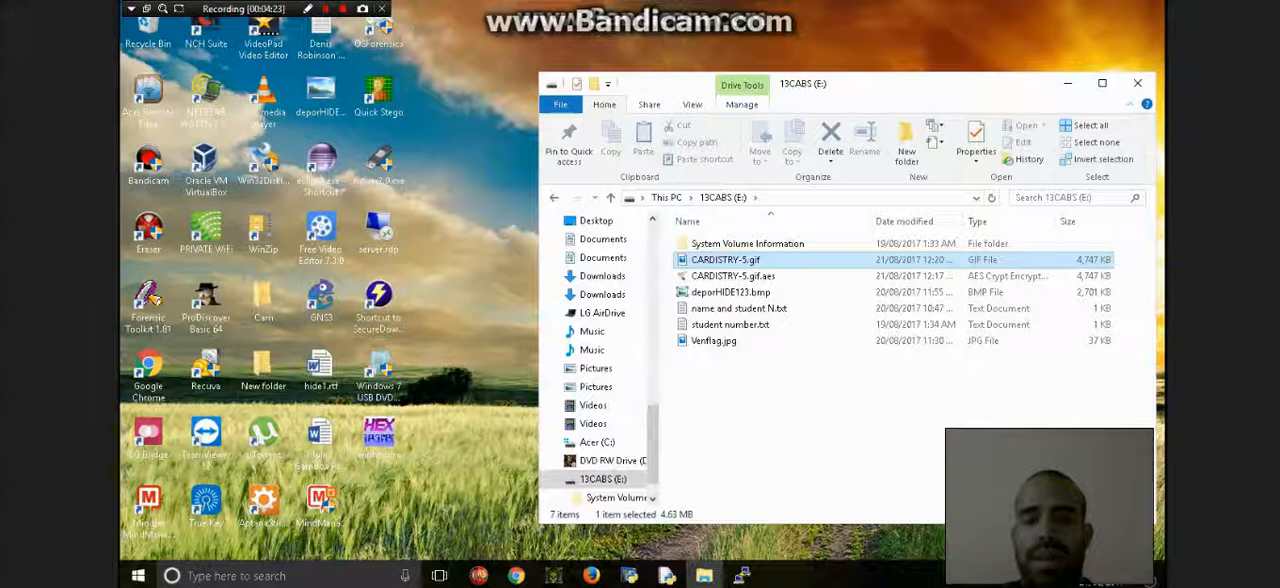
key(Delete)
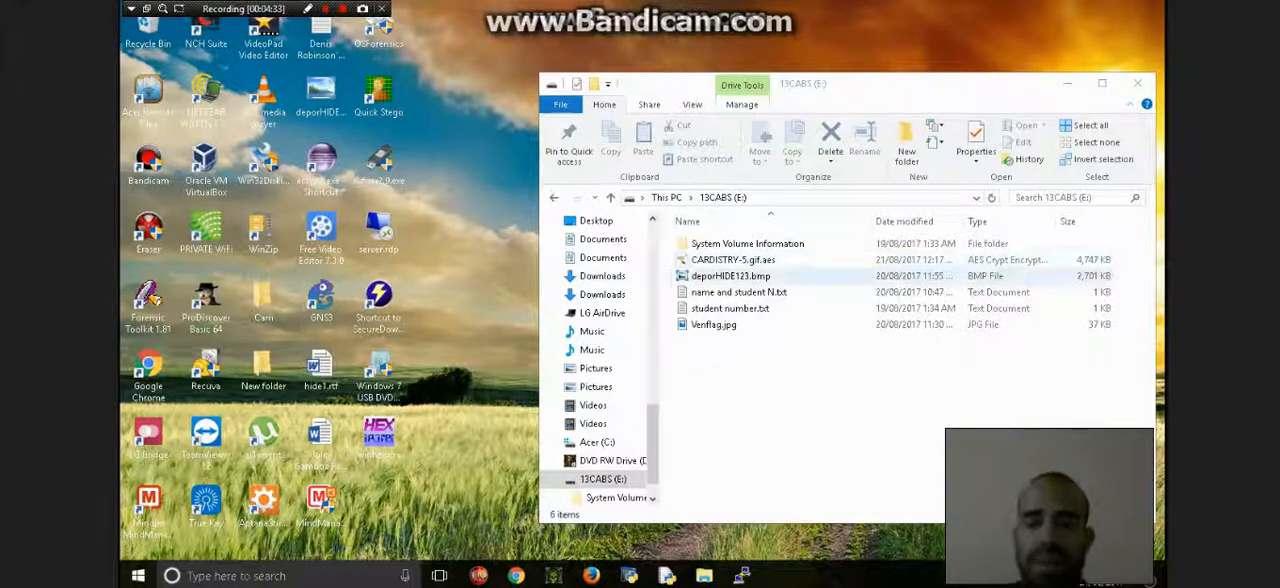
- Rename Venflag.jpg as Venflag.docx on the 13CABS (E:) drive, and accept the extension change
click(713, 324)
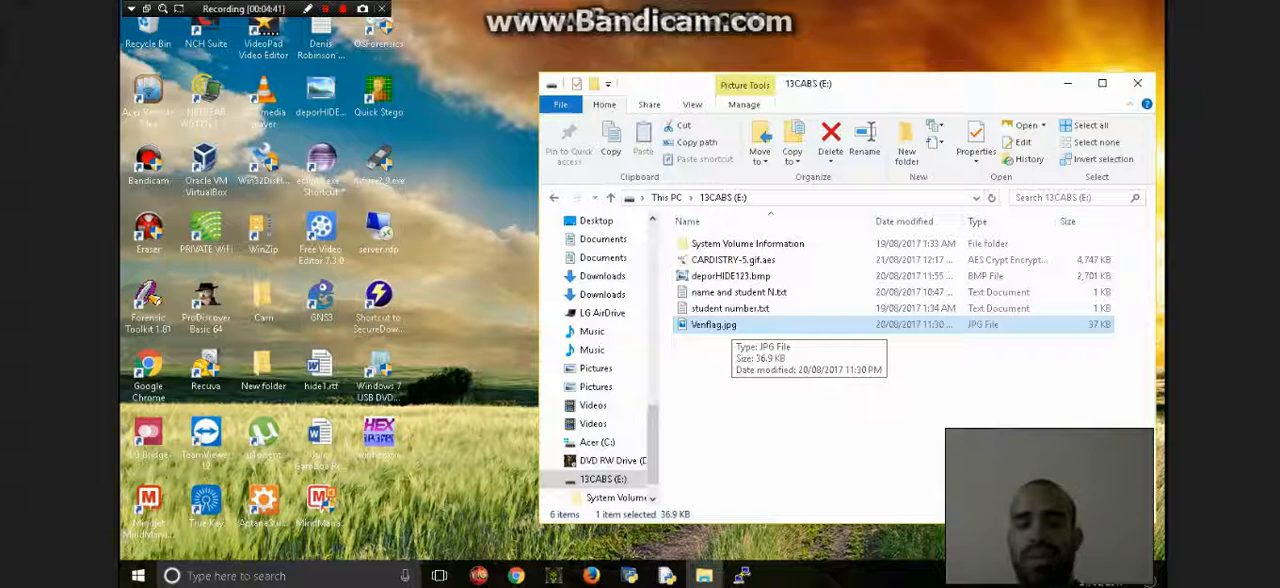
key(F2)
key(End)
key(BackSpace)
key(BackSpace)
key(BackSpace)
text(docx)
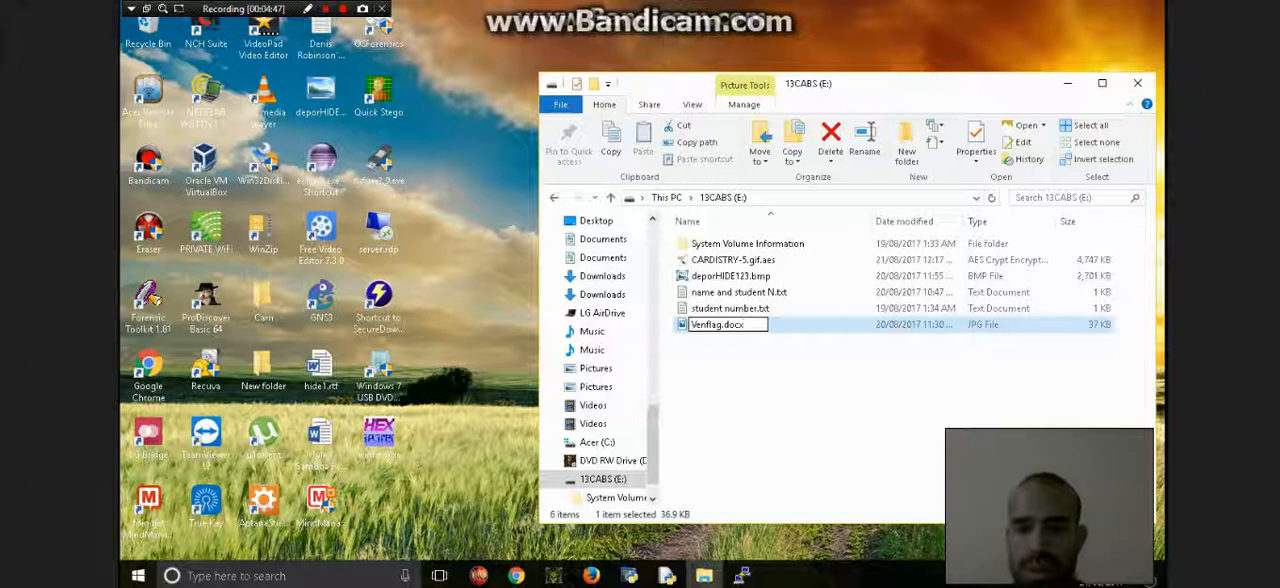
key(Return)
click(713, 292)
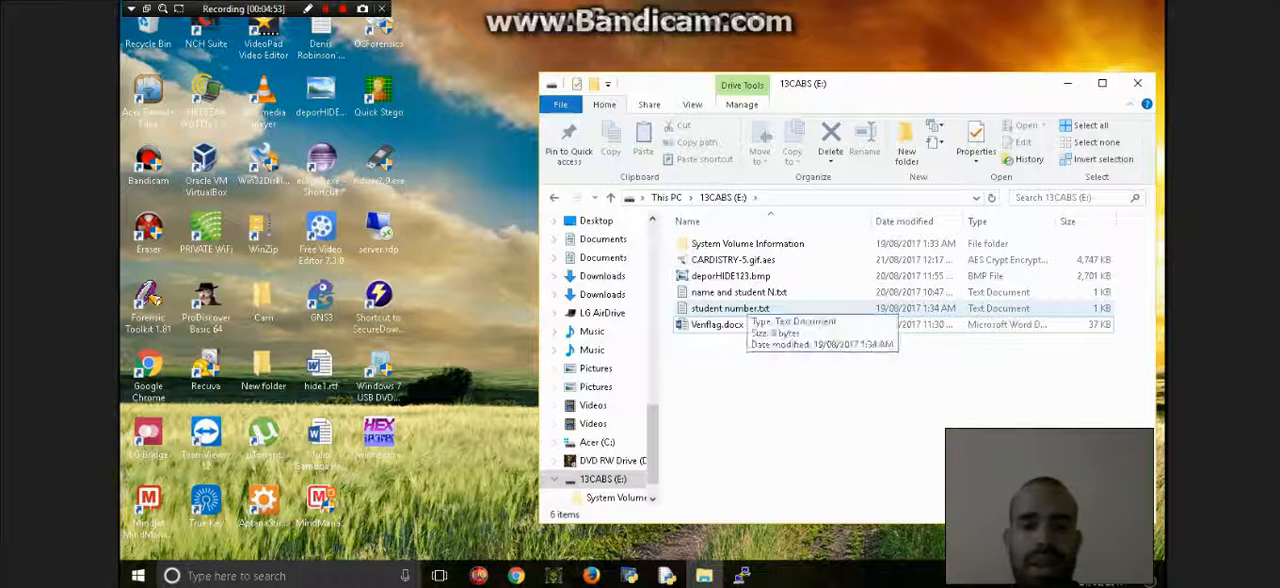
click(738, 292)
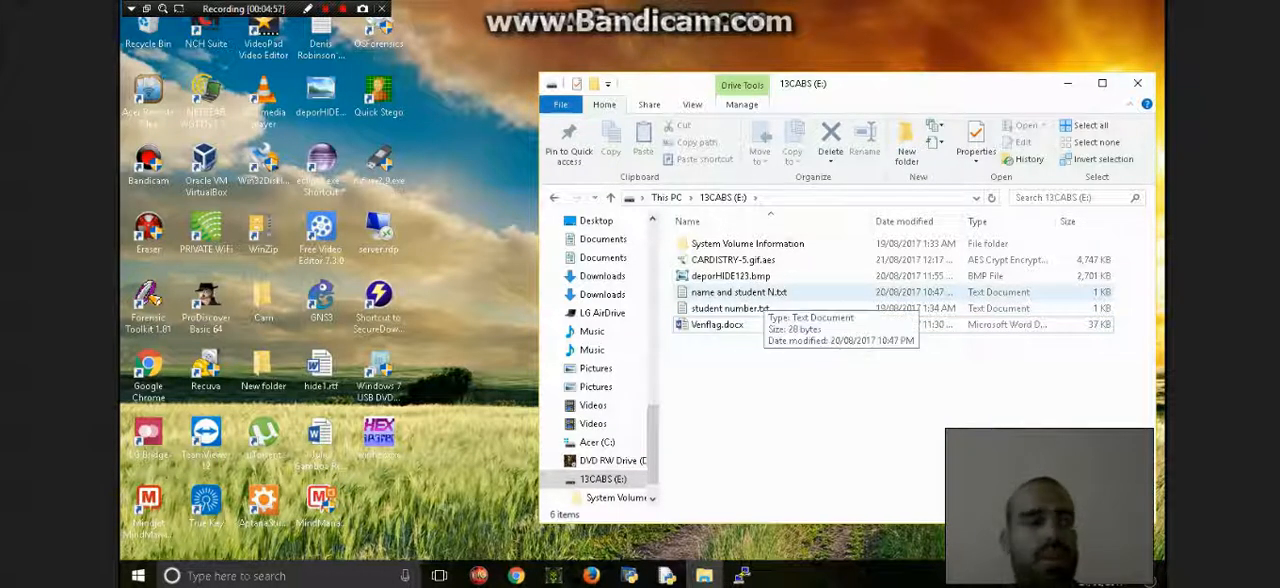
key(Up)
key(Up)
key(Down)
key(Down)
key(Down)
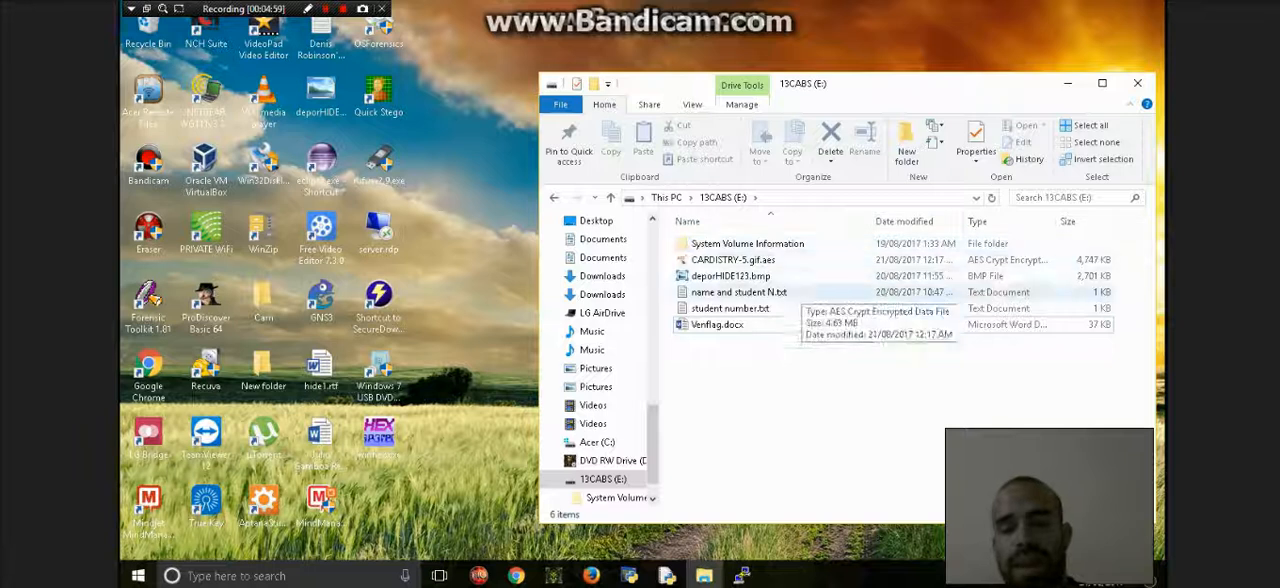
- Securely erase student number.txt from the 13CABS (E:) drive with Eraser, confirming the erasure
right_click(746, 309)
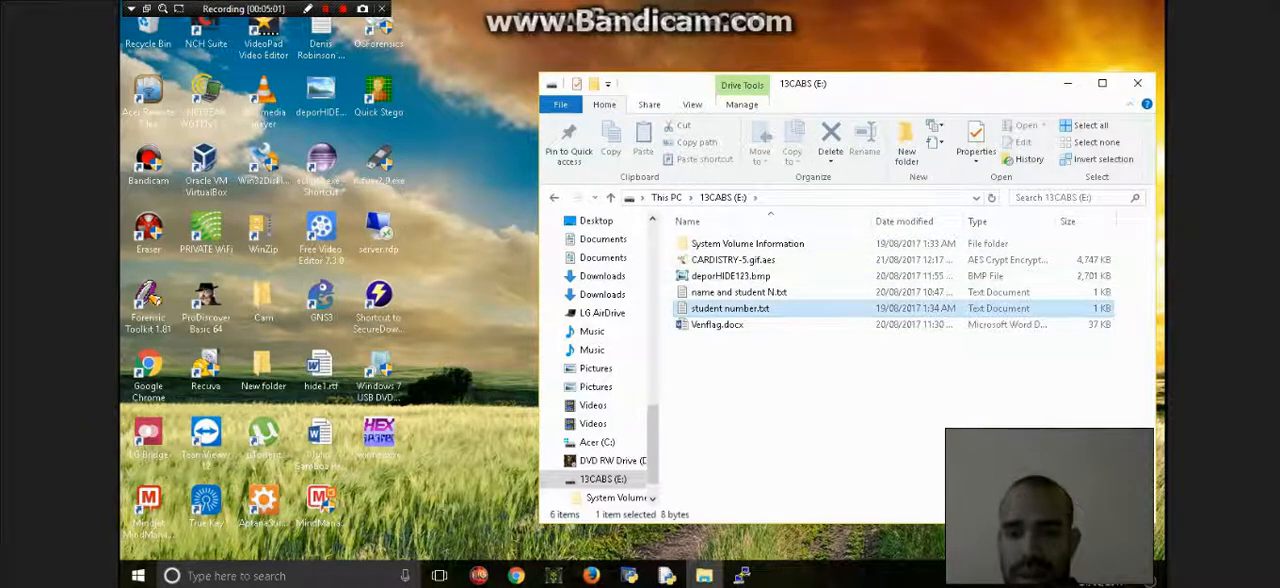
mouse_move(793, 305)
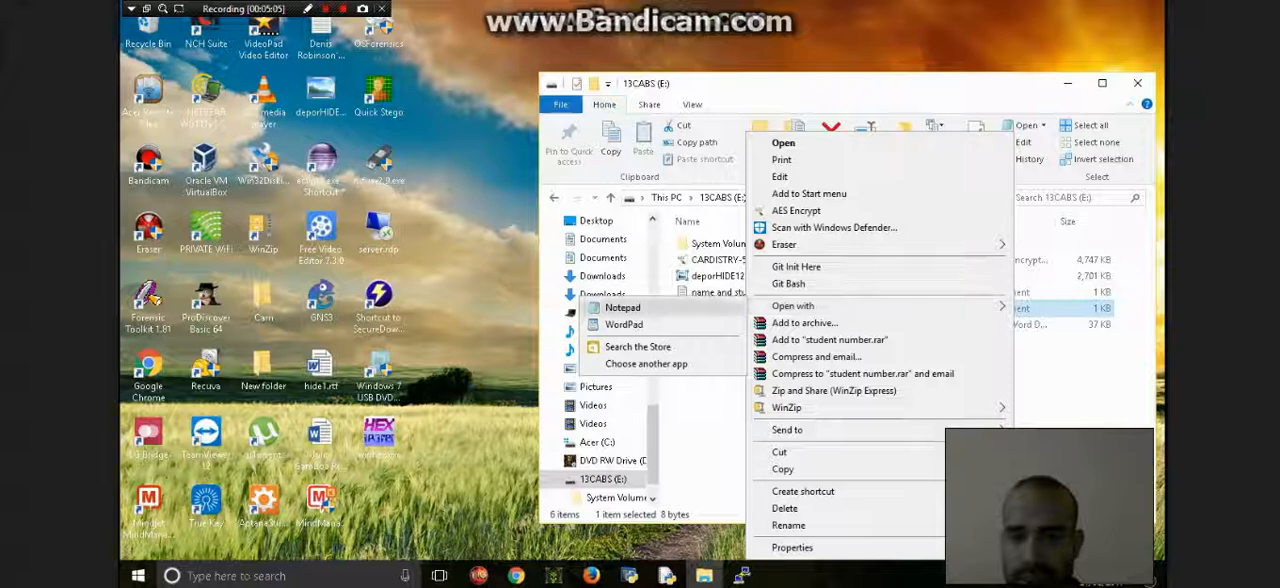
mouse_move(786, 244)
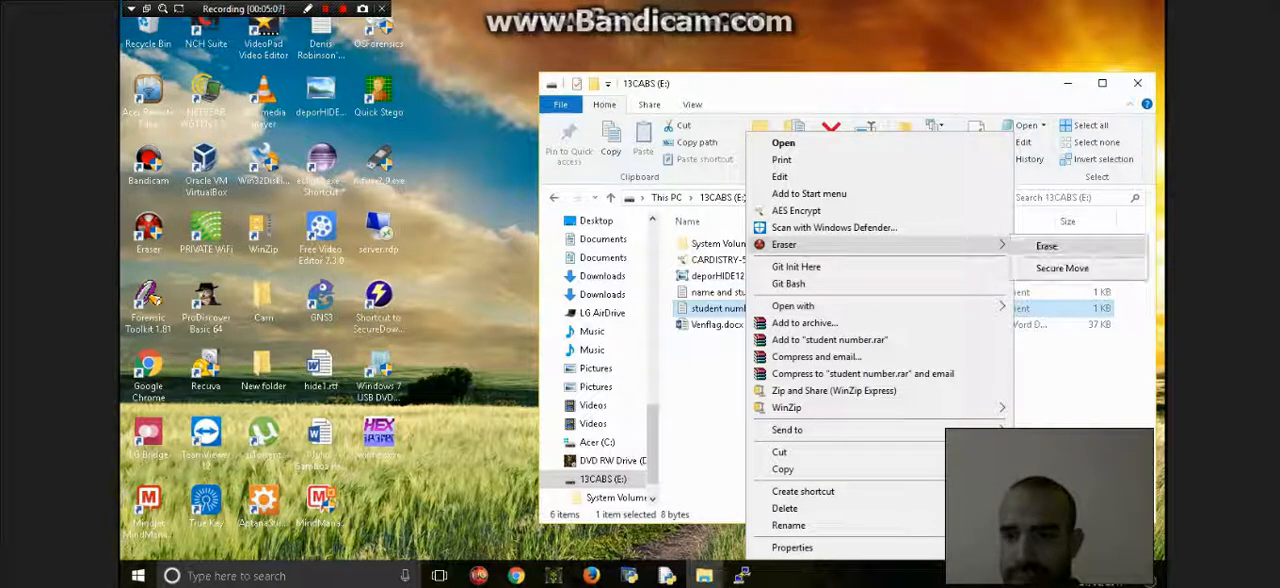
click(1048, 246)
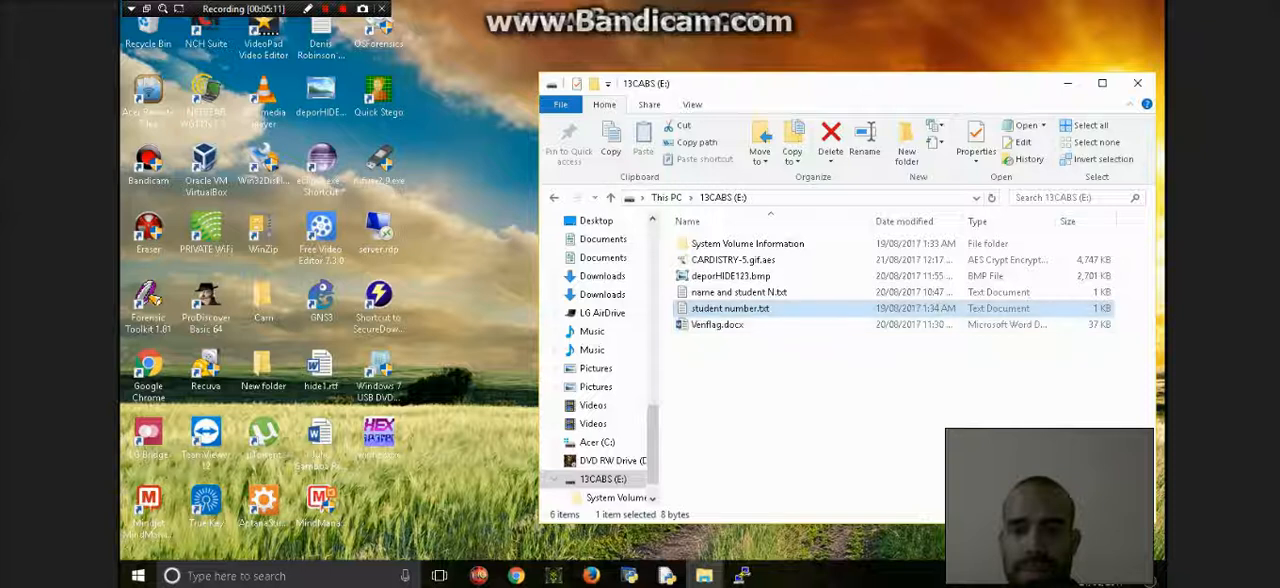
click(705, 312)
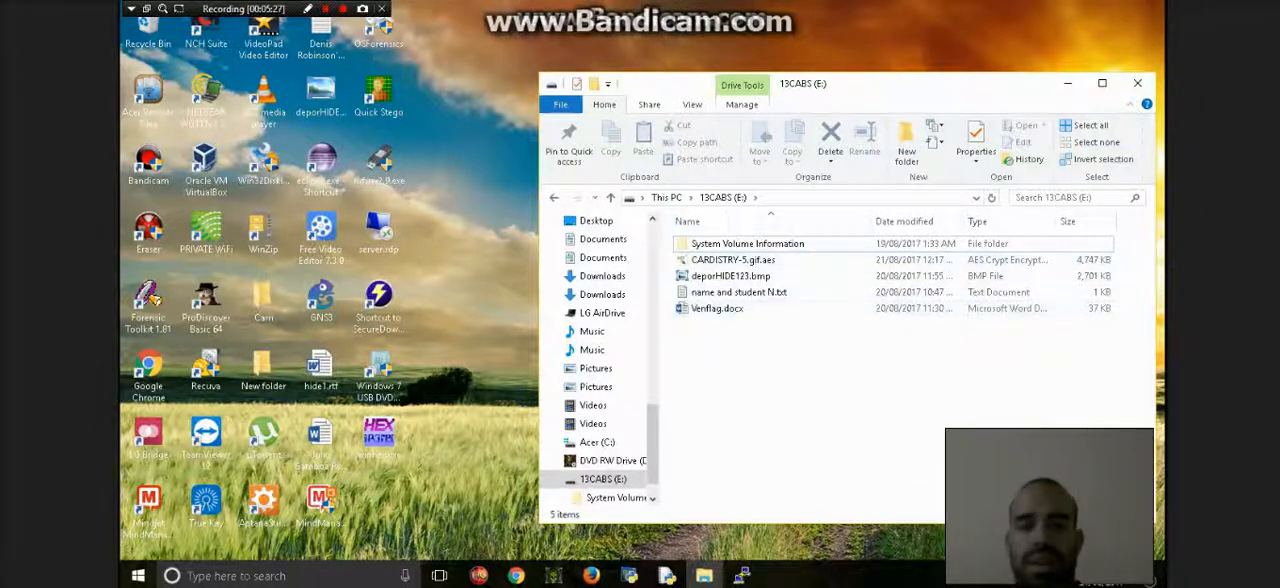
drag(688, 348, 778, 254)
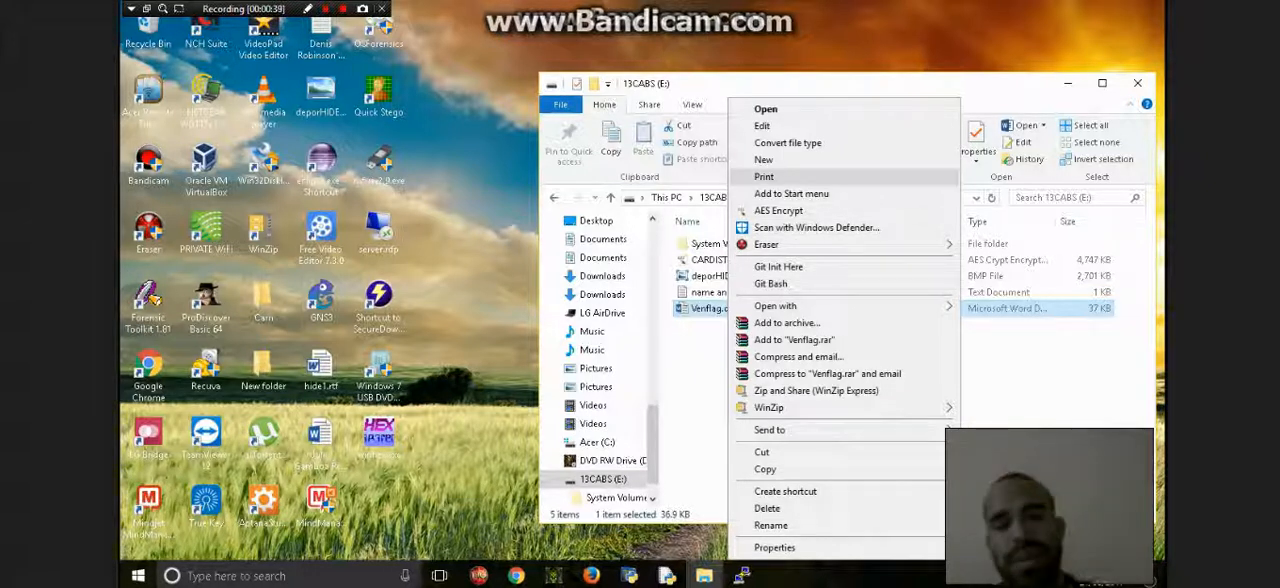
click(1030, 368)
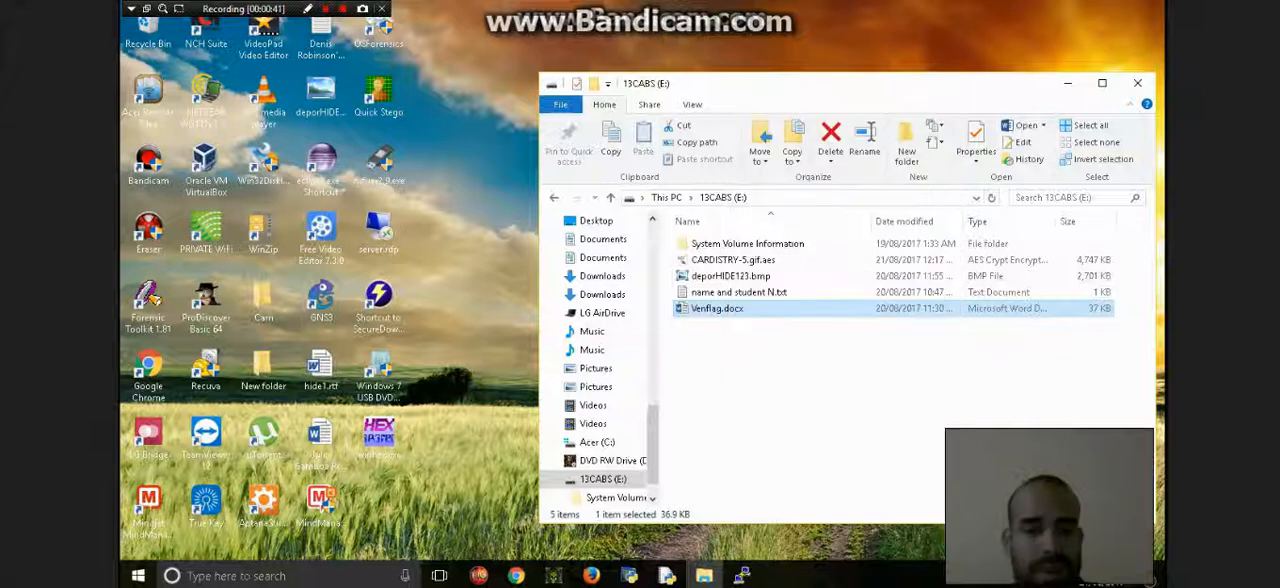